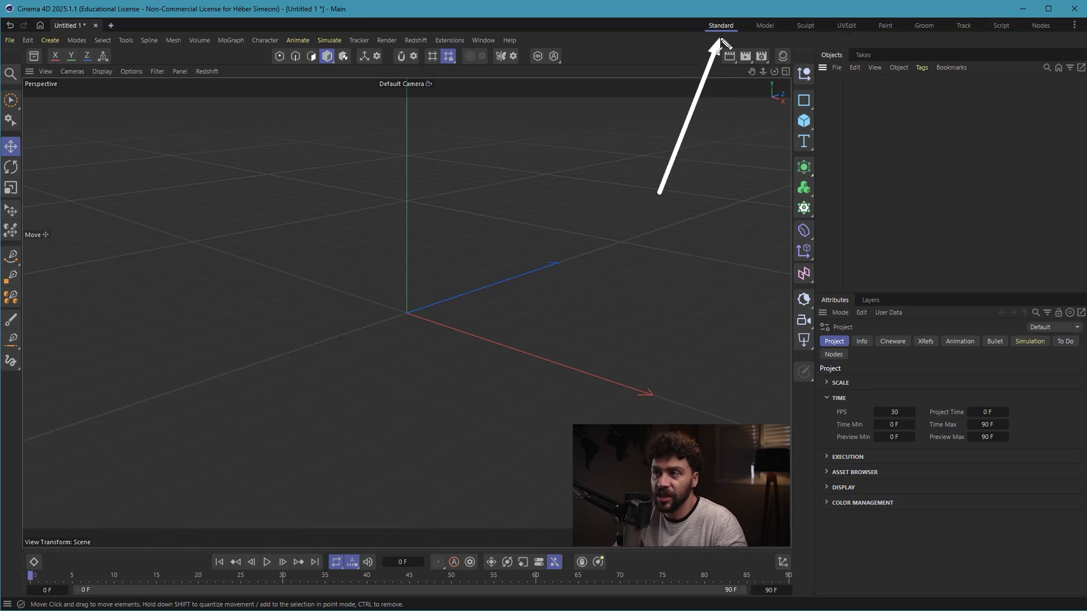
Preview the Model layout and return to the Standard layout.
key("Escape")
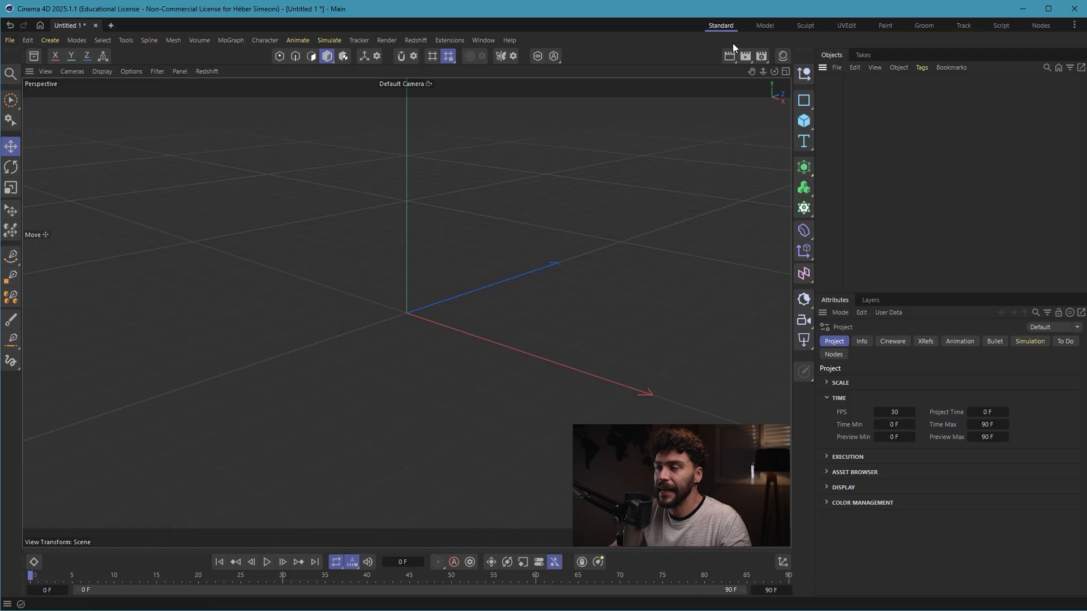
left_click(761, 26)
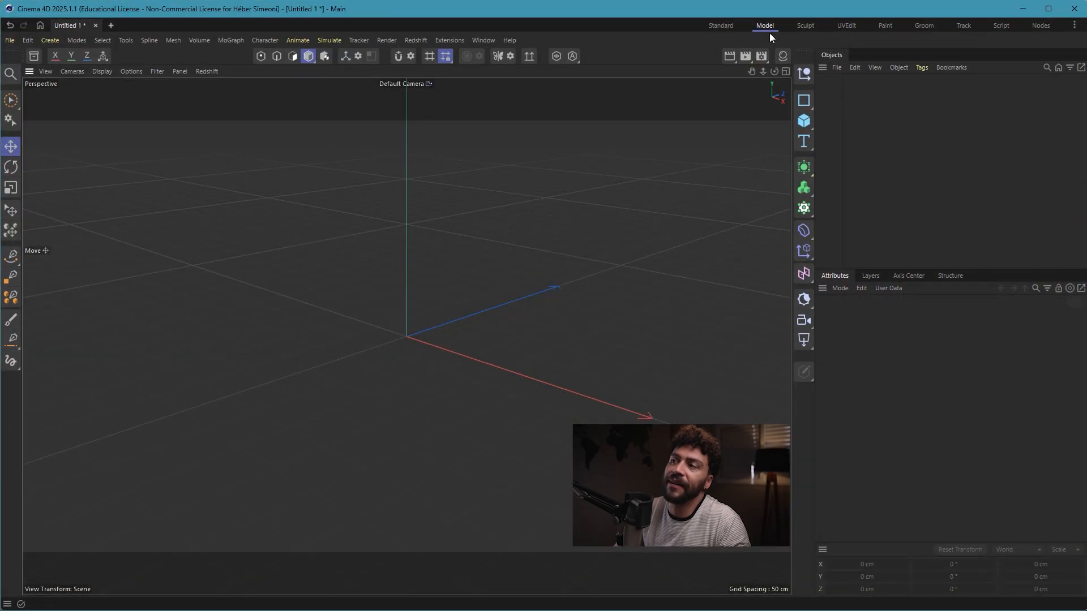
left_click(720, 27)
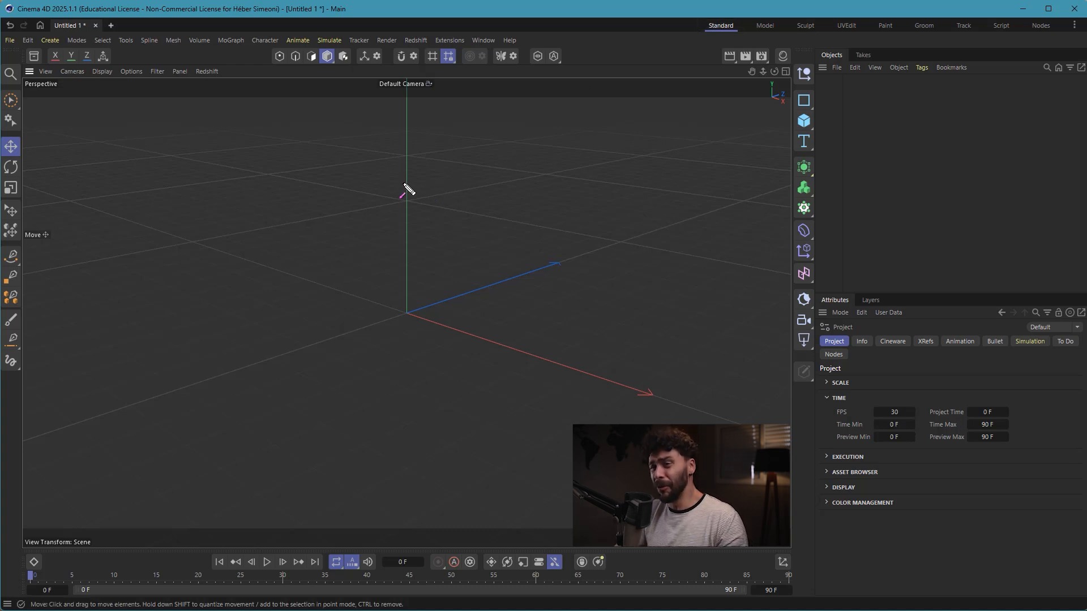
left_click_drag(318, 326, 479, 214)
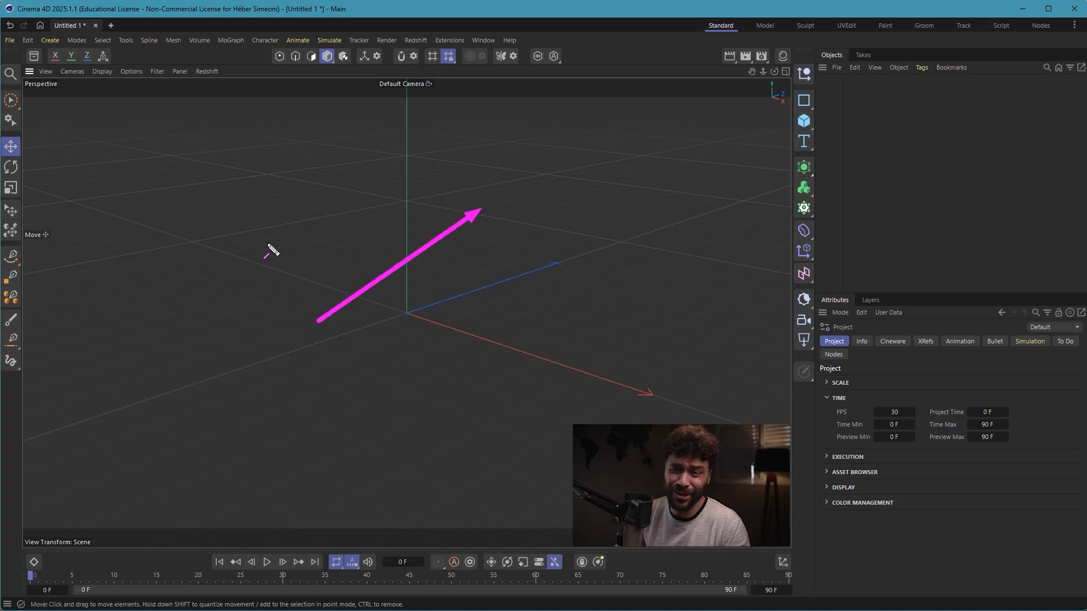
left_click_drag(319, 320, 182, 138)
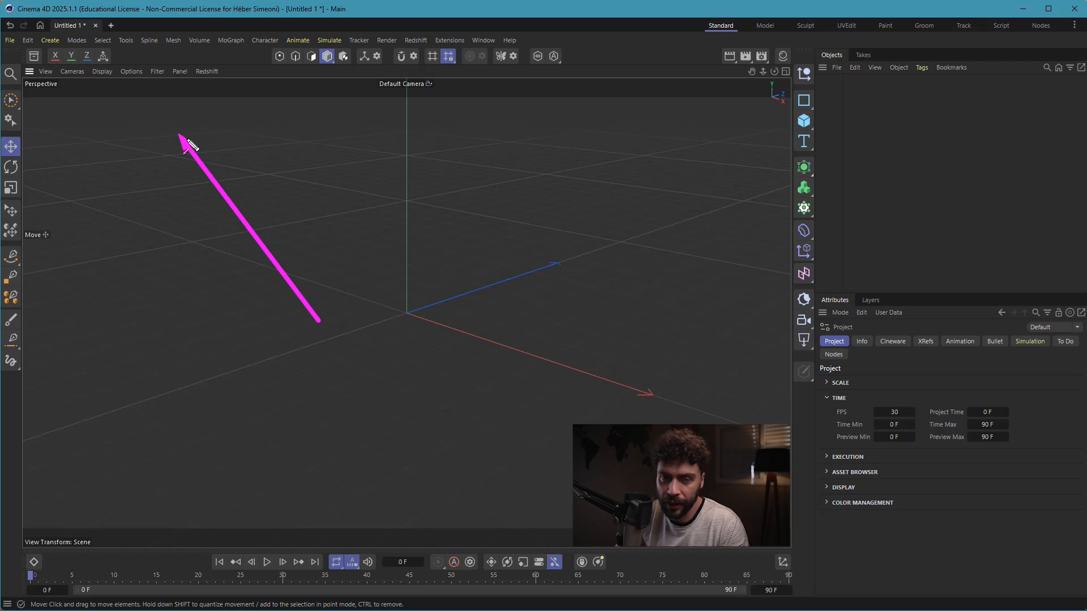
left_click_drag(73, 121, 20, 48)
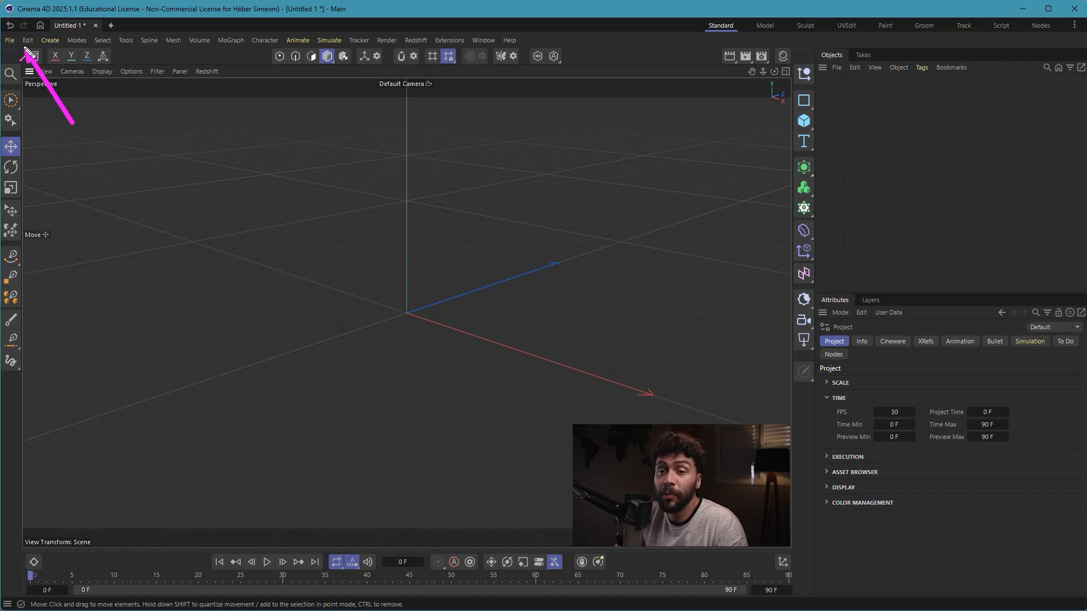
left_click_drag(458, 130, 509, 49)
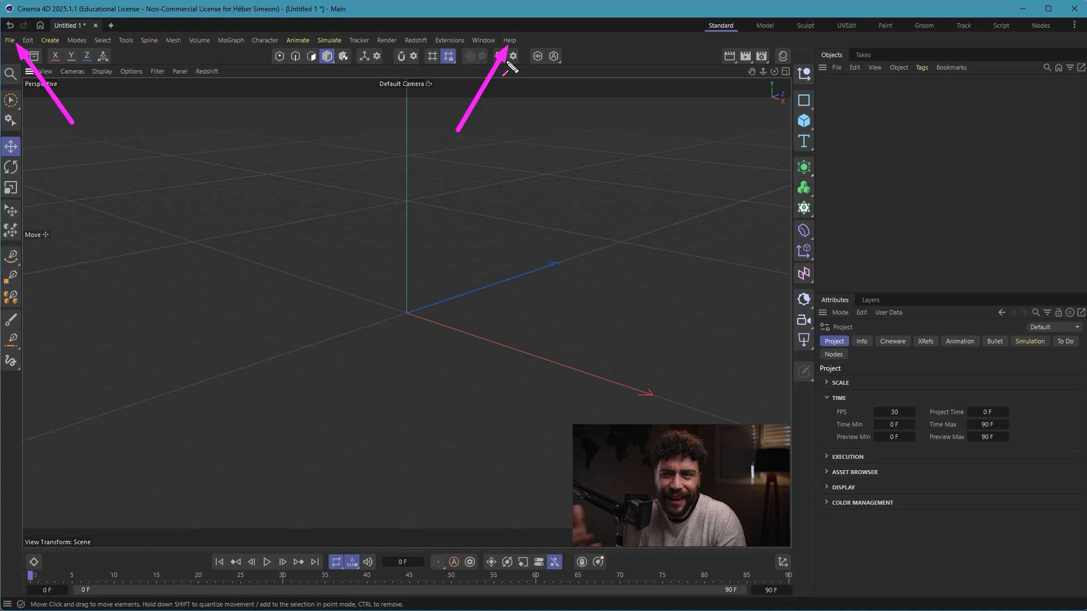
left_click(10, 41)
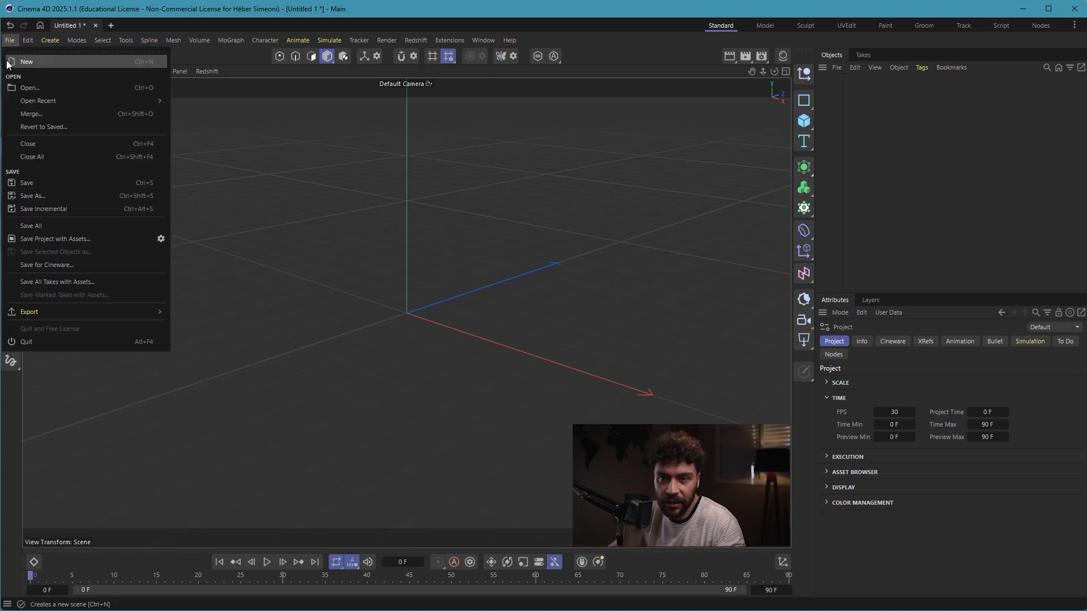
left_click(70, 355)
left_click(28, 40)
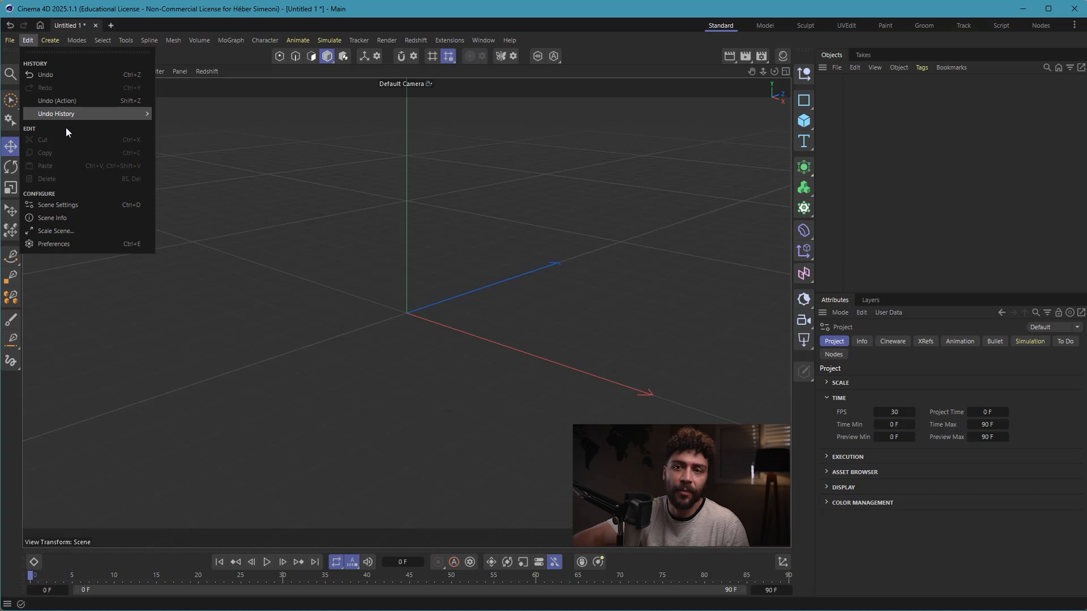
left_click(210, 162)
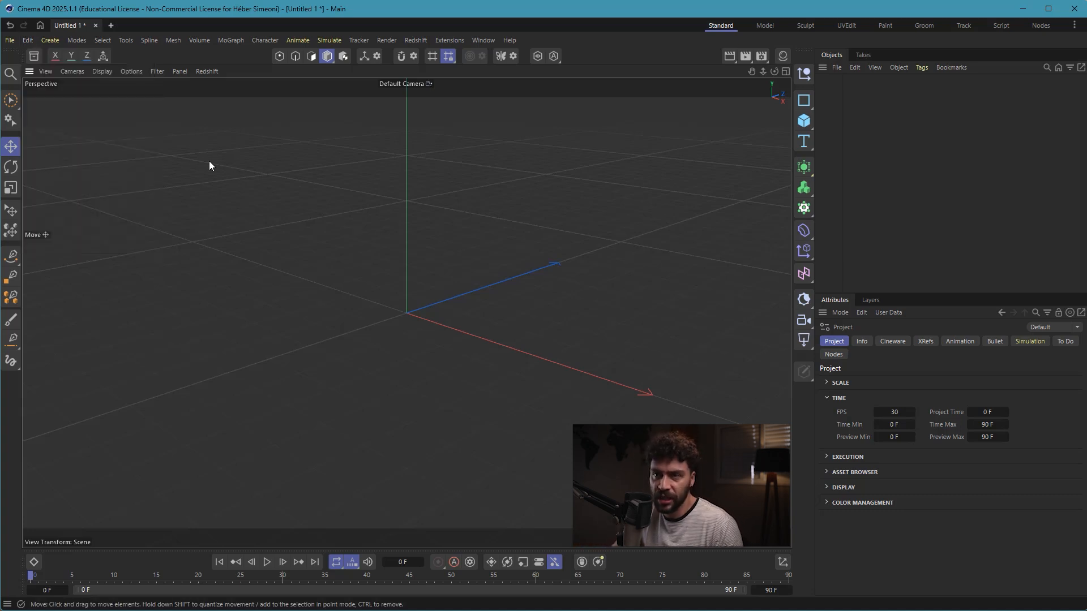
key("ctrl+shift+3")
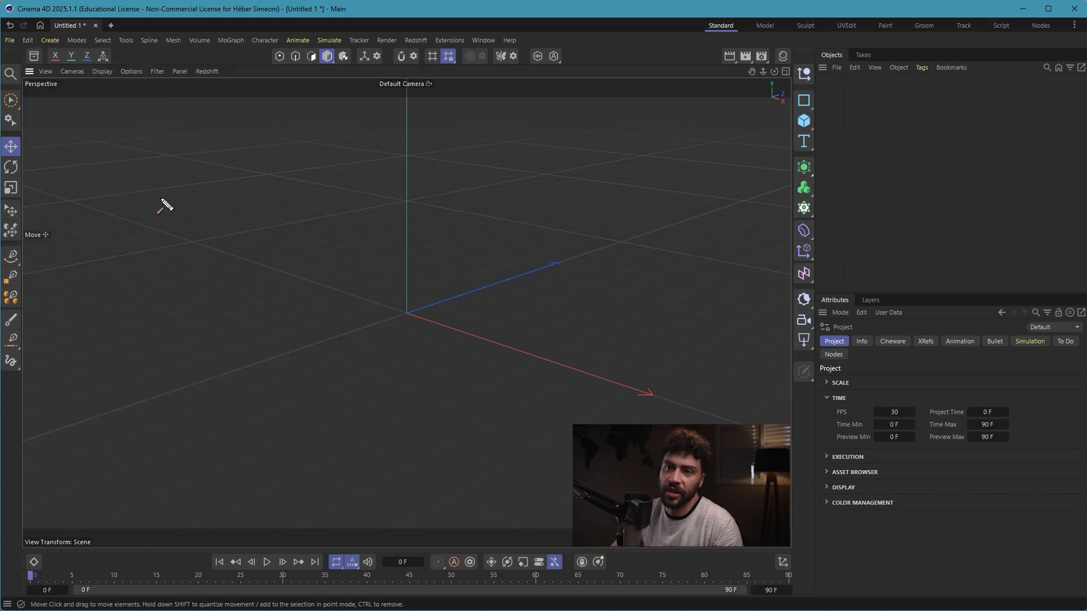
mouse_move(131, 205)
left_mouse_down()
mouse_move(29, 109)
mouse_move(24, 287)
mouse_move(32, 175)
left_mouse_up()
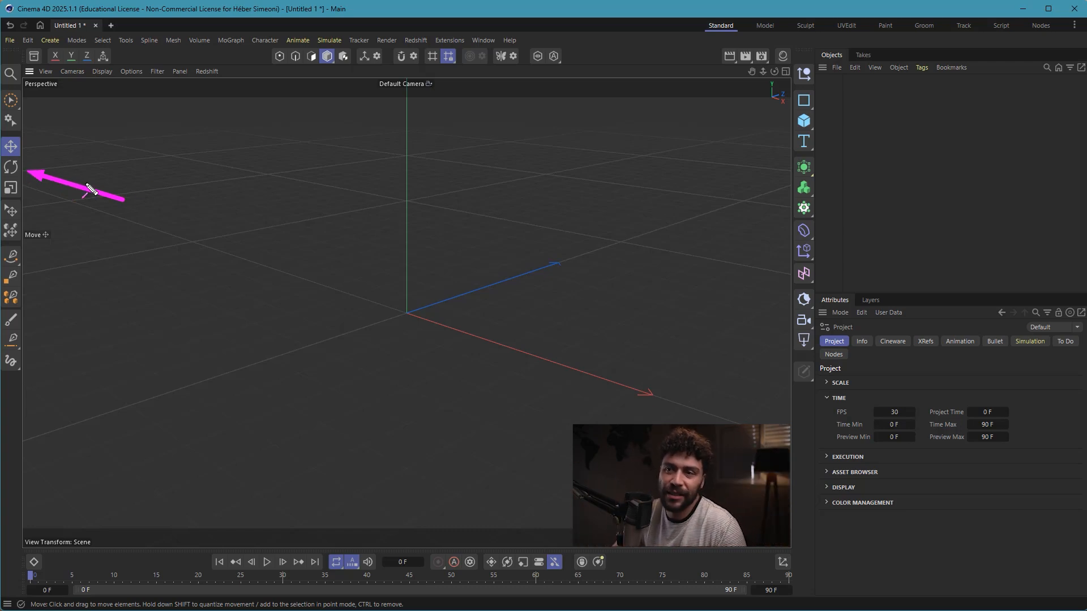
key("ctrl+z")
key("r")
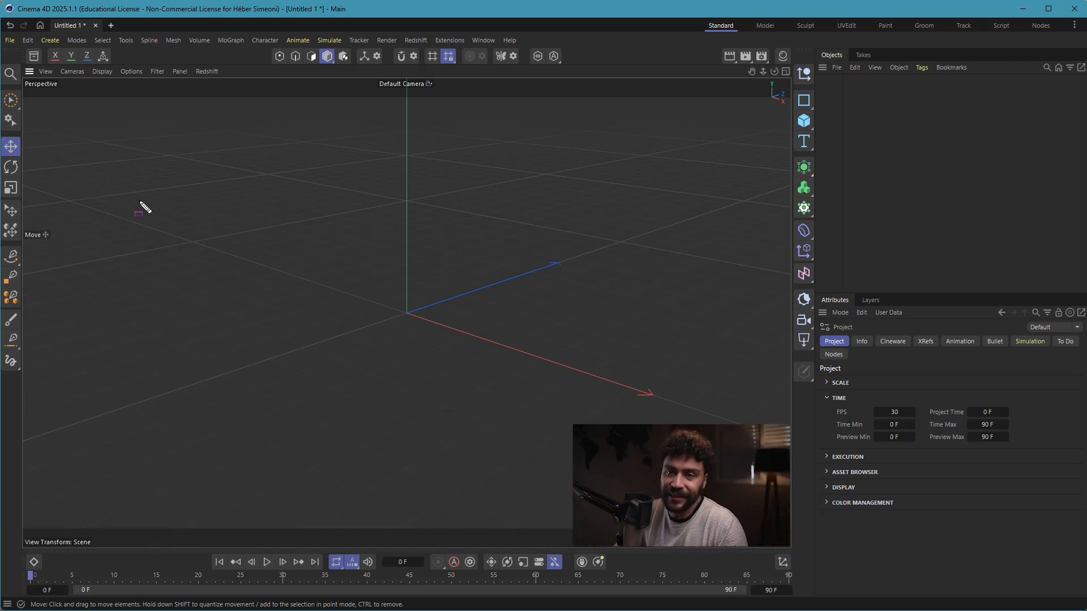
left_click_drag(27, 94, 136, 208)
left_click_drag(479, 401, 793, 527)
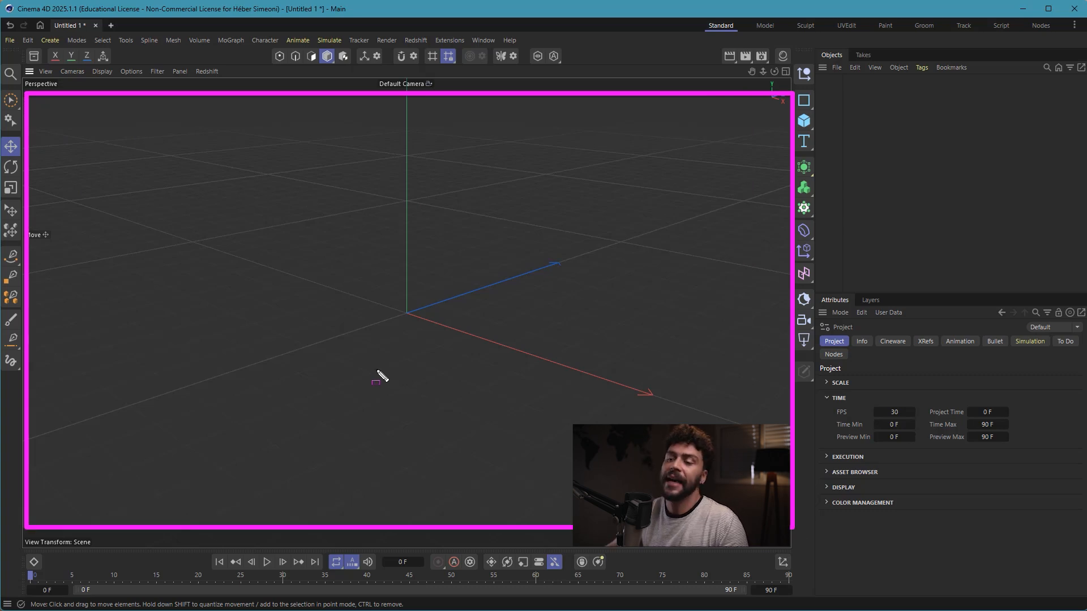
key("ctrl+z")
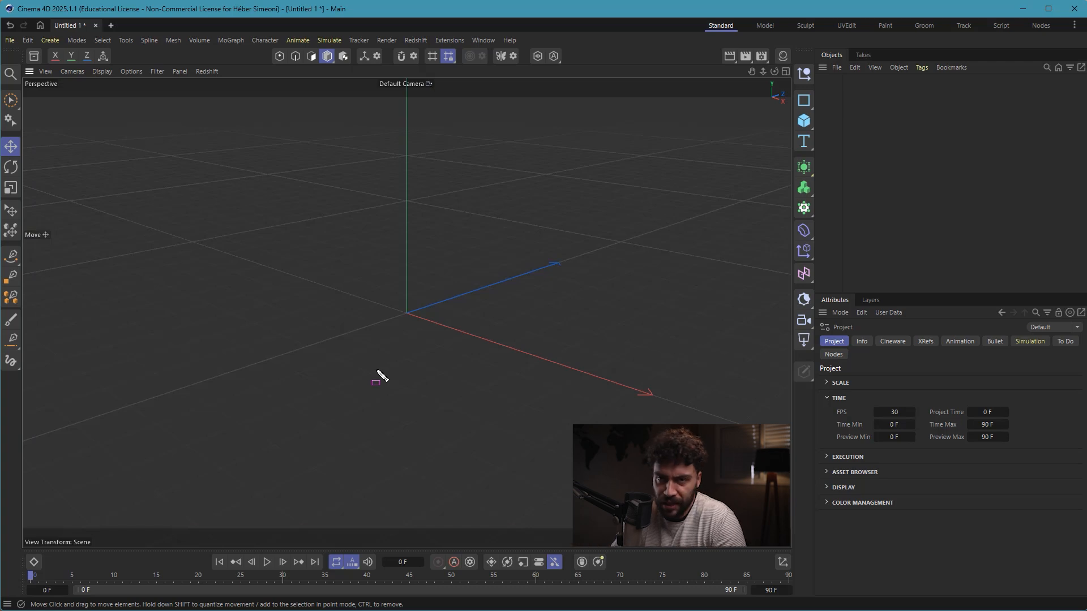
mouse_move(687, 277)
left_mouse_down()
mouse_move(798, 115)
mouse_move(801, 283)
mouse_move(805, 187)
left_mouse_up()
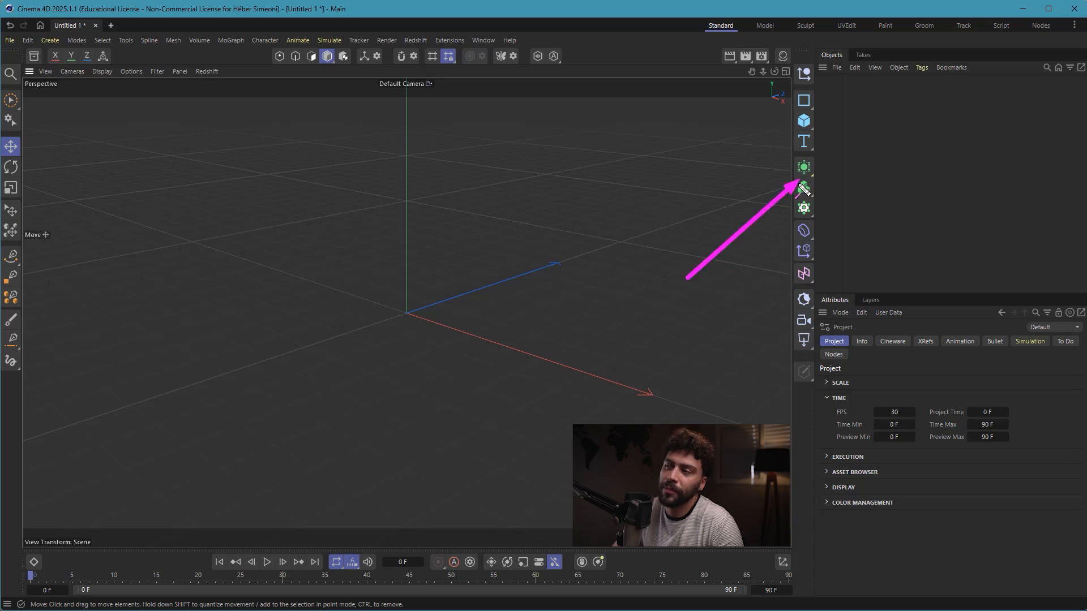
key("ctrl+s")
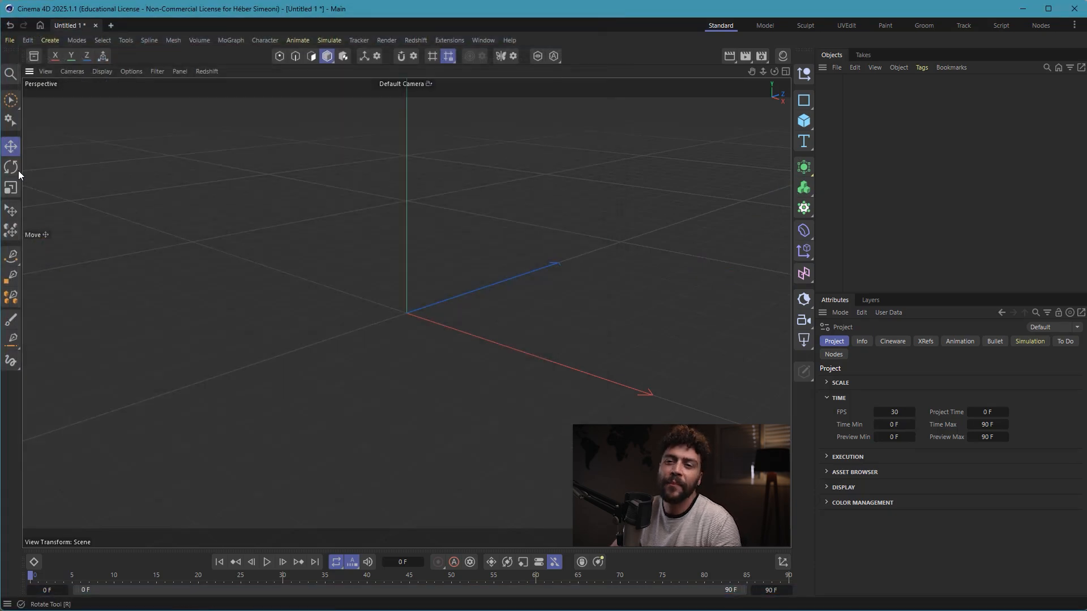
Activate the Rotate tool.
left_click(11, 166)
mouse_move(110, 171)
left_mouse_down()
mouse_move(49, 145)
mouse_move(14, 151)
mouse_move(24, 191)
left_mouse_up()
mouse_move(110, 171)
left_mouse_down()
mouse_move(798, 163)
mouse_move(781, 149)
left_mouse_up()
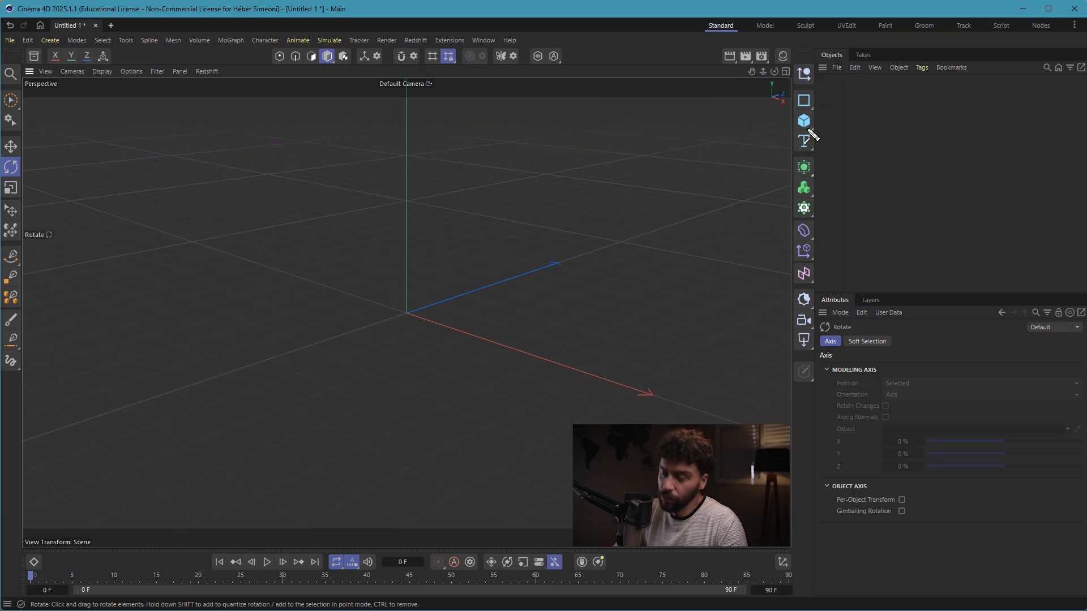
left_click_drag(832, 255, 837, 65)
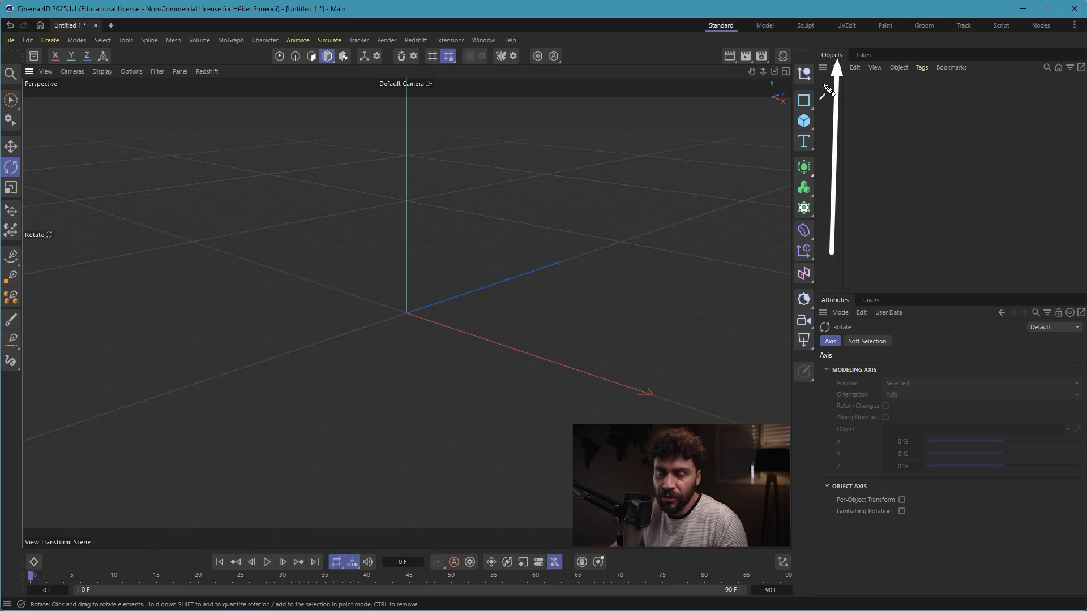
left_click_drag(571, 214, 408, 293)
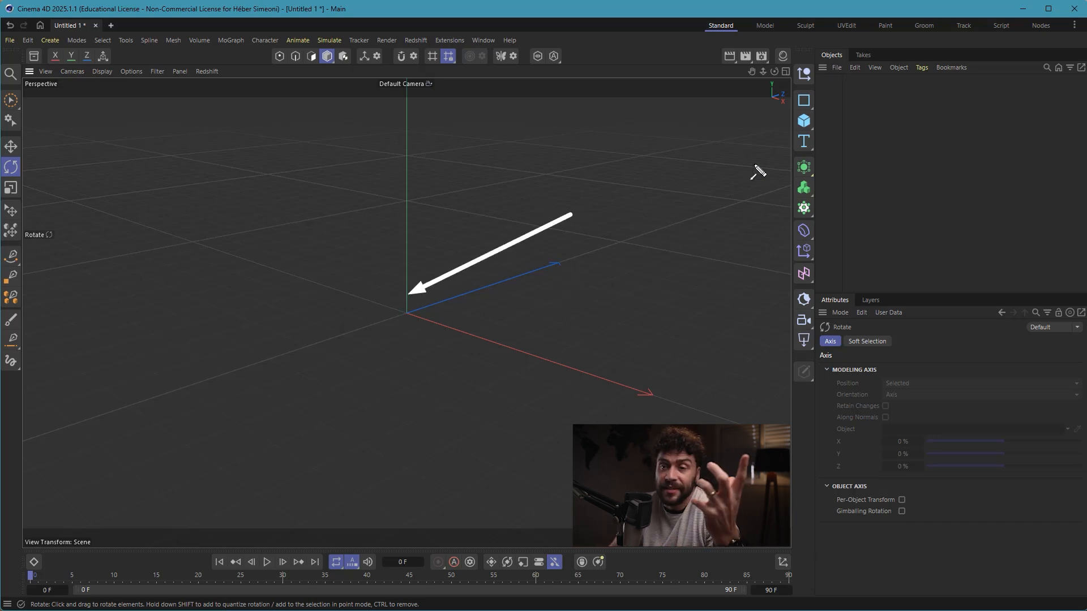
left_click_drag(881, 100, 877, 102)
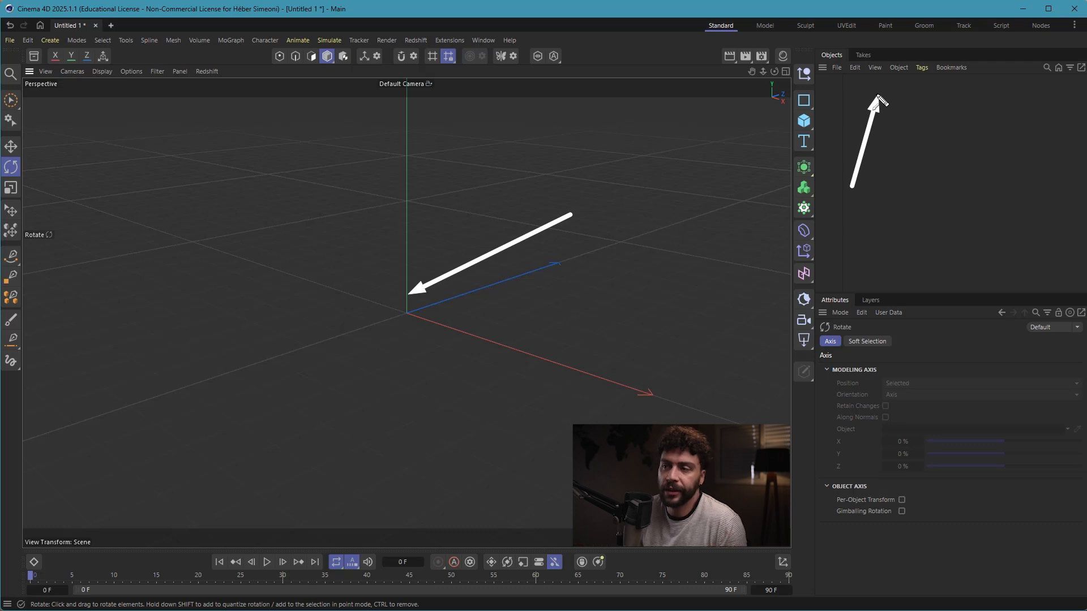
left_click_drag(811, 155, 837, 90)
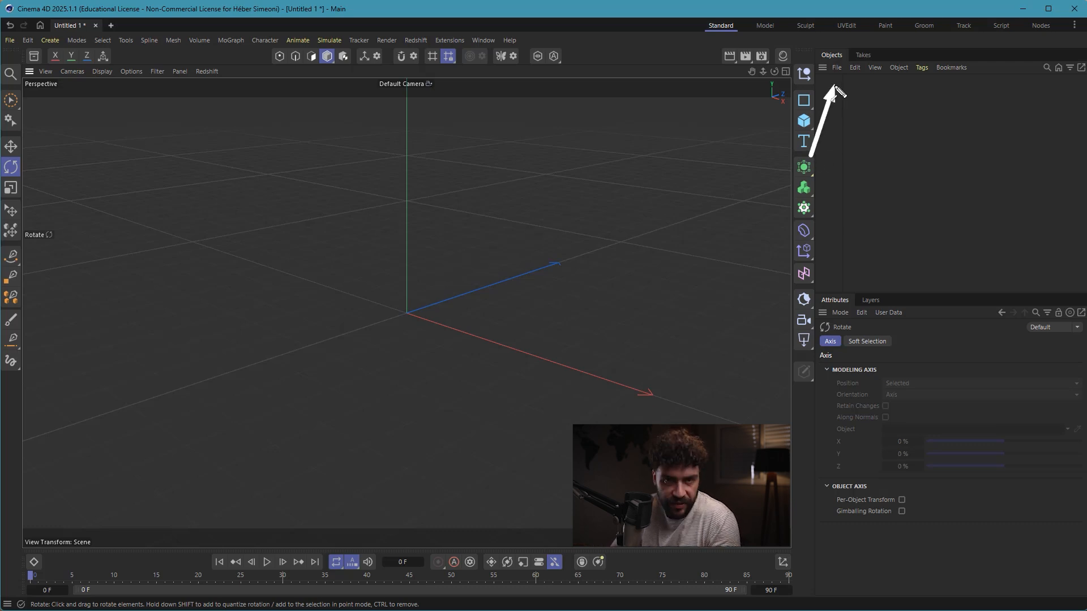
left_click_drag(813, 156, 442, 275)
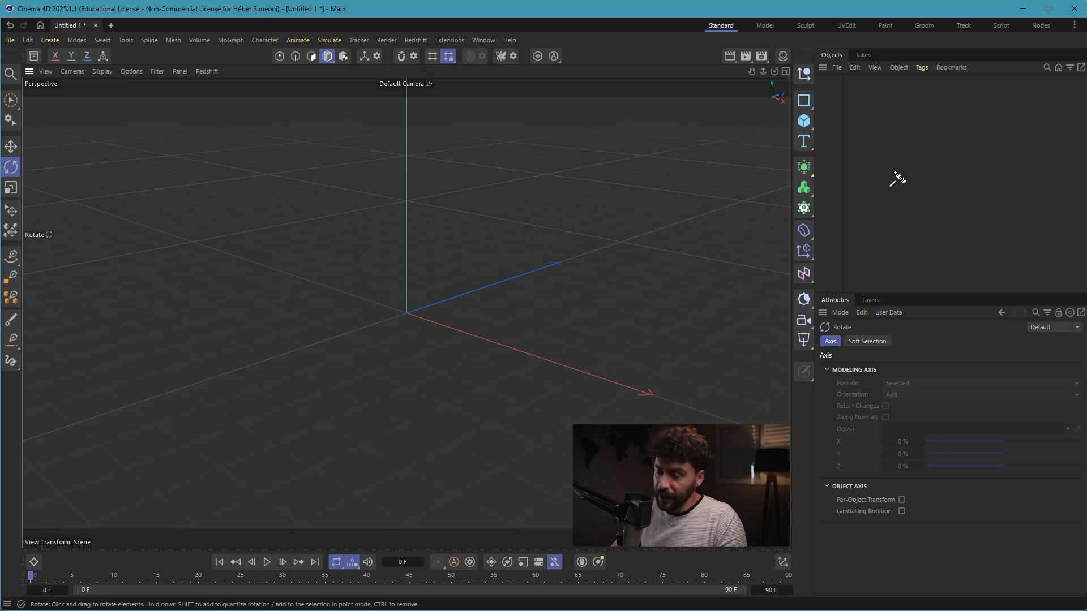
left_click_drag(892, 179, 843, 304)
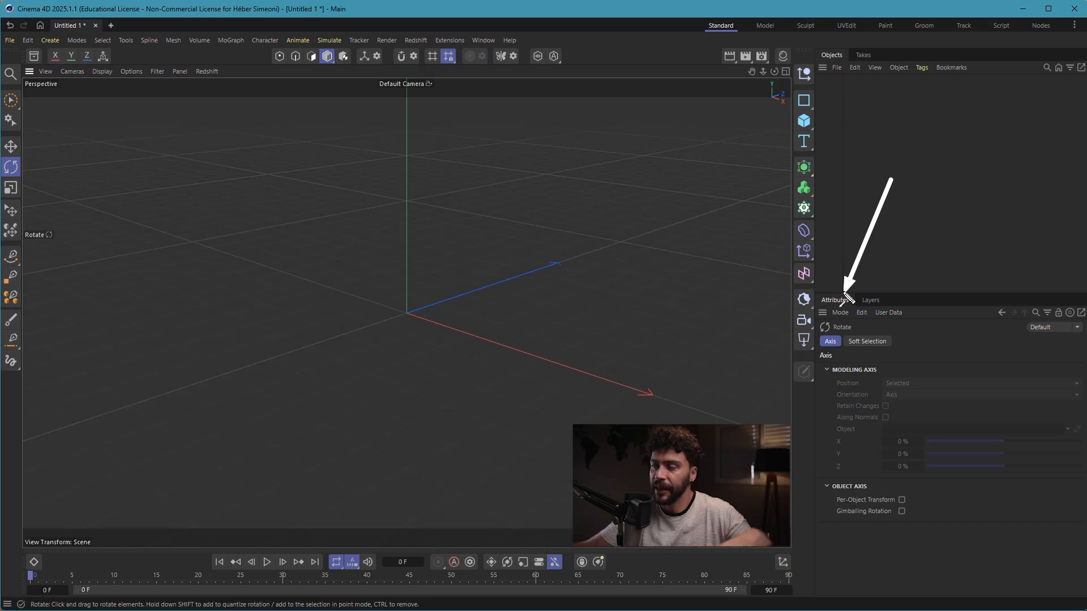
key("ctrl+z")
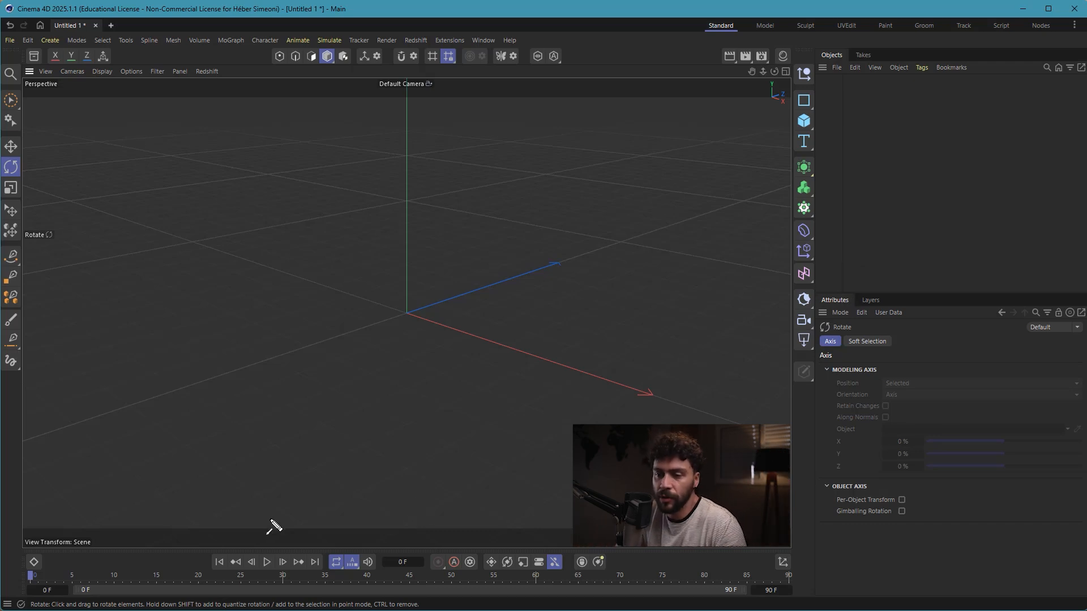
mouse_move(138, 461)
left_mouse_down()
mouse_move(76, 585)
mouse_move(155, 586)
left_mouse_up()
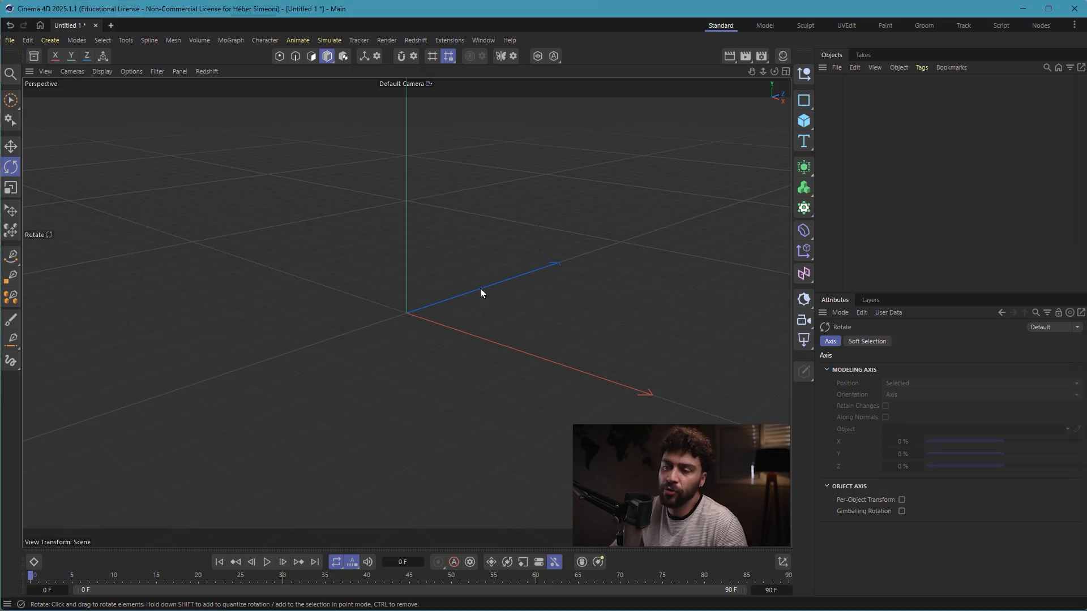
key("ctrl+shift+3")
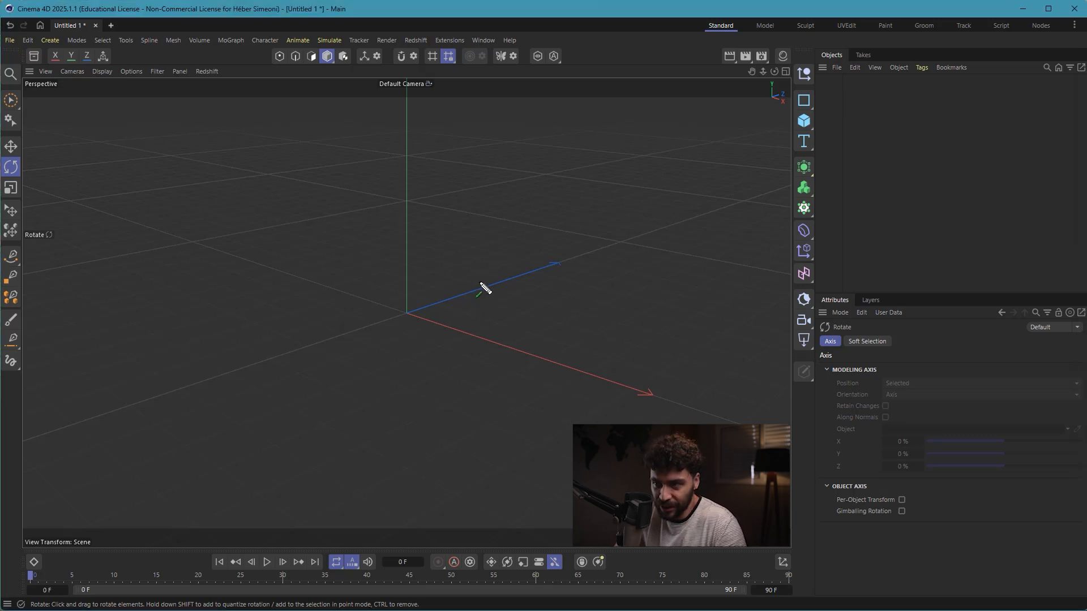
left_click_drag(717, 220, 792, 127)
Add a cube primitive to the empty scene.
left_click(804, 121)
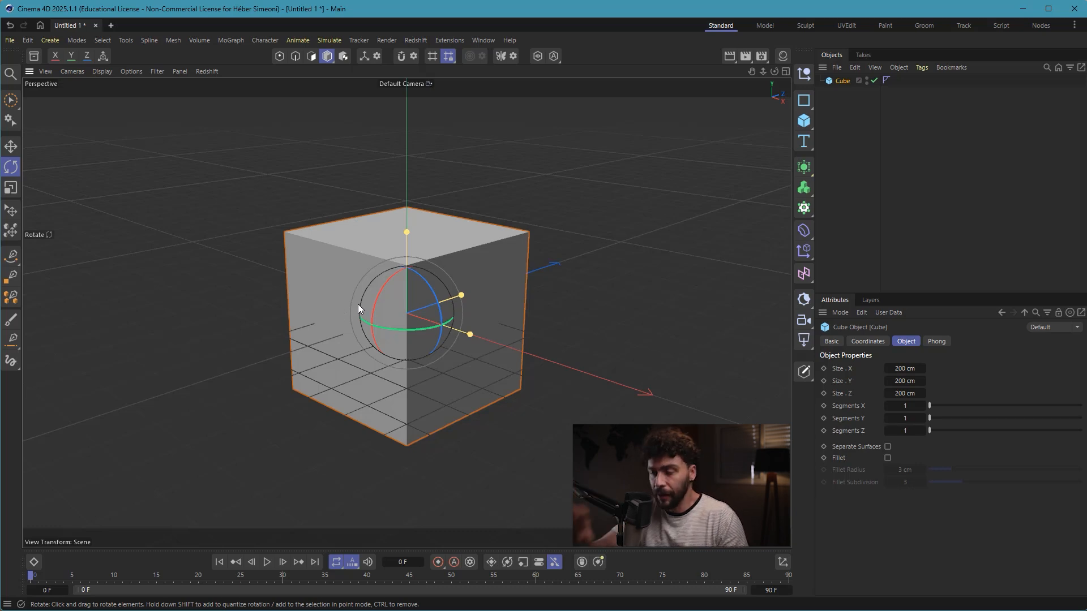
right_click(355, 304)
left_click(349, 273)
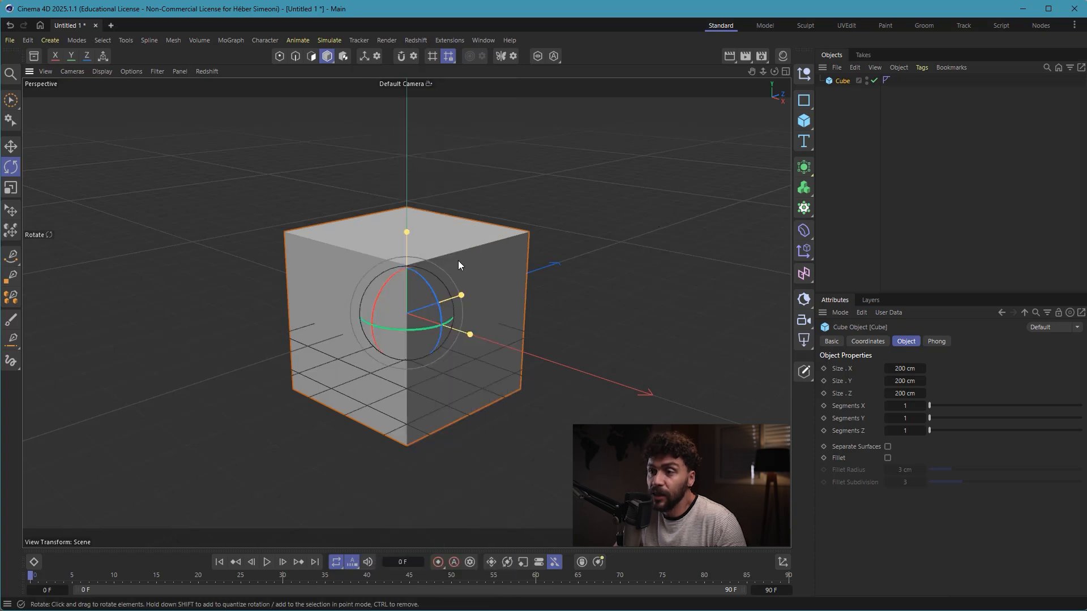
Orbit around the cube and zoom out and back in to examine it from different angles and distances.
left_click_drag(397, 279, 447, 266, "alt")
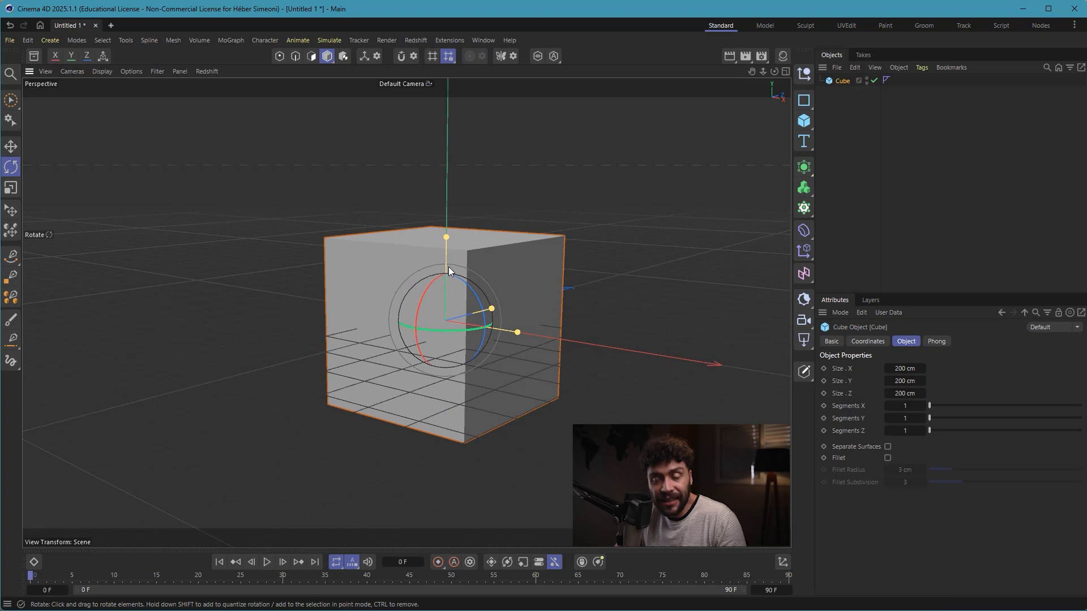
right_click_drag(448, 267, 123, 266, "alt")
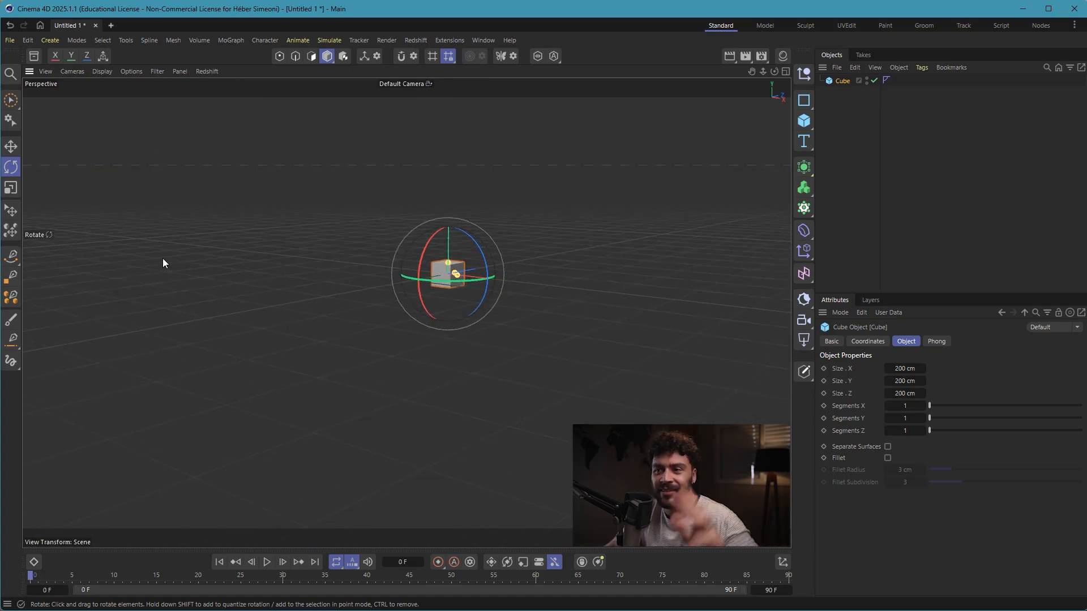
right_click_drag(477, 278, 524, 236, "alt")
left_click_drag(524, 236, 576, 306, "alt")
mouse_move(576, 301)
right_mouse_down("alt")
mouse_move(534, 294)
mouse_move(559, 298)
right_mouse_up("alt")
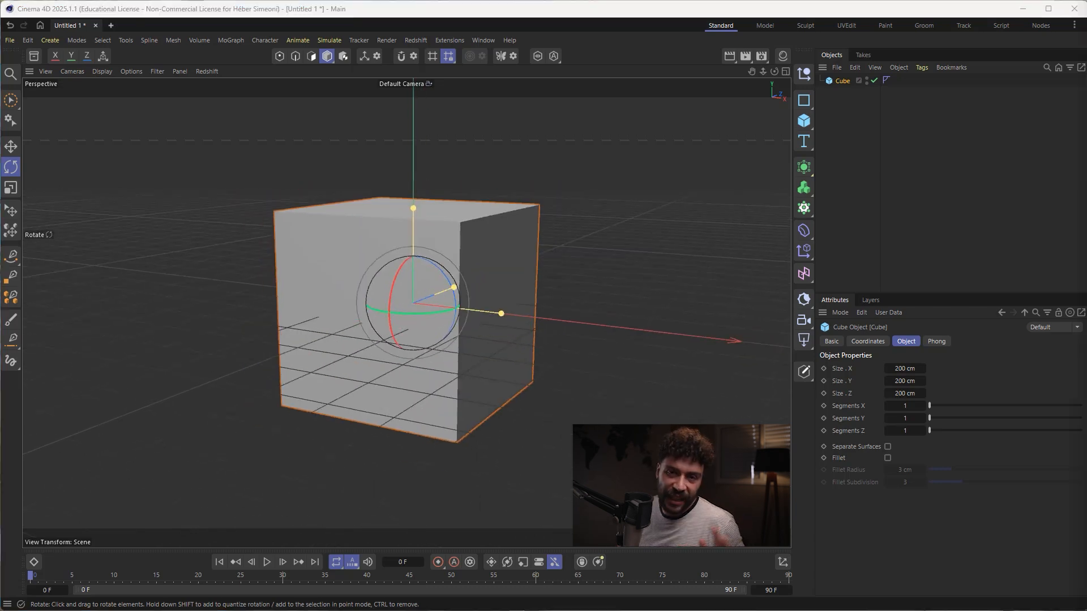
Delete the cube from the scene.
left_click(868, 125)
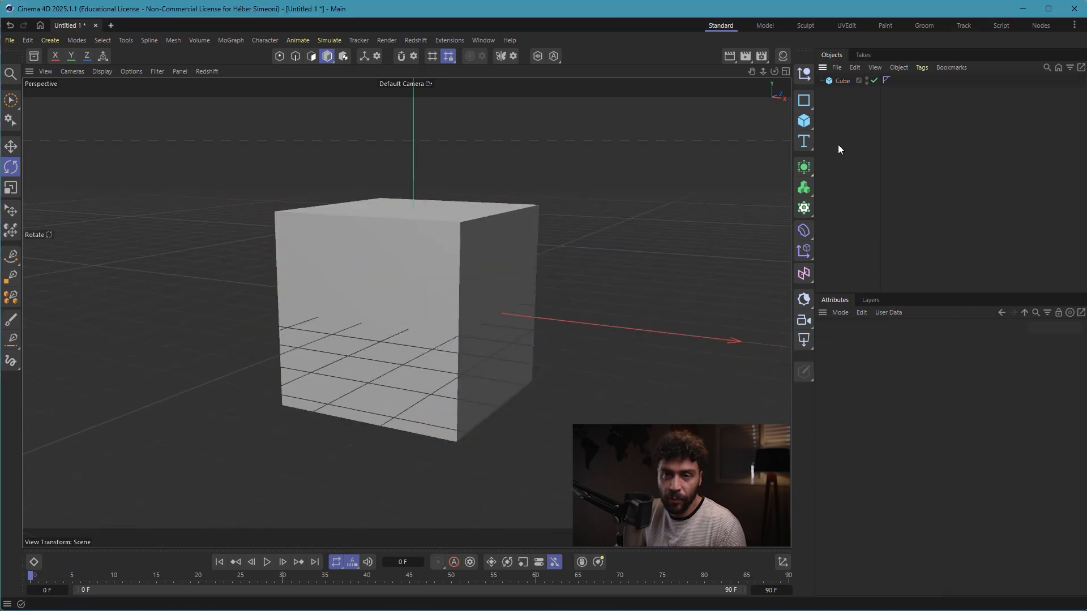
left_click(843, 81)
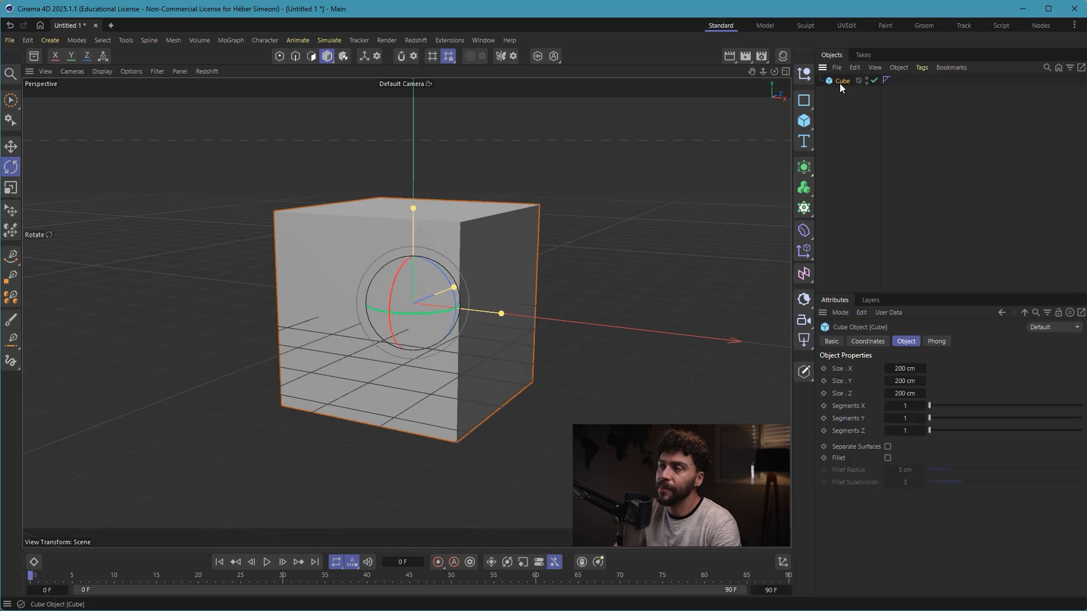
key("Delete")
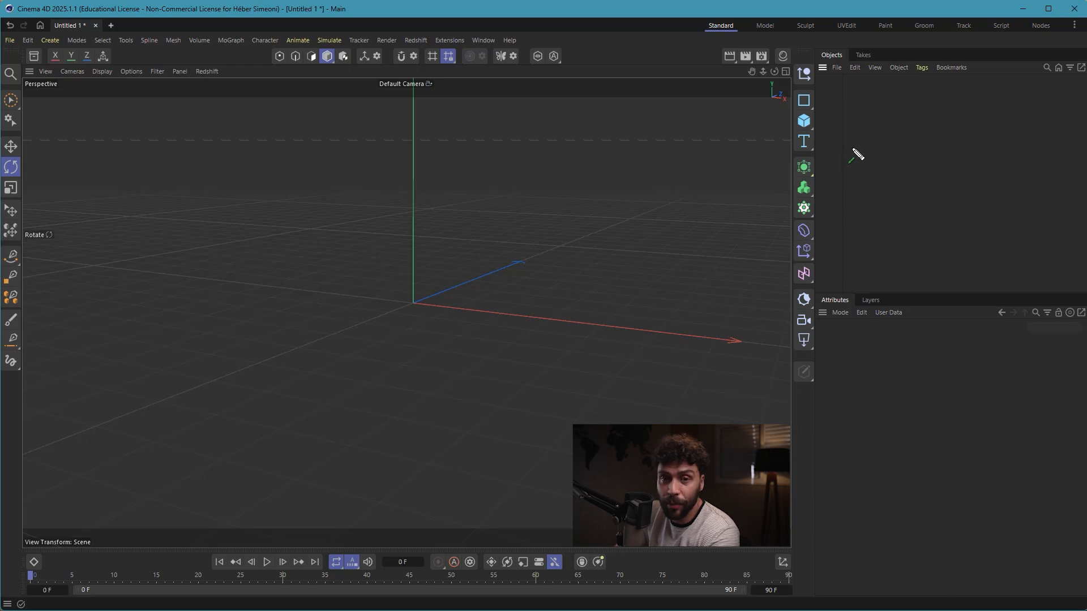
Add a cylinder primitive to the empty scene.
left_click(804, 122)
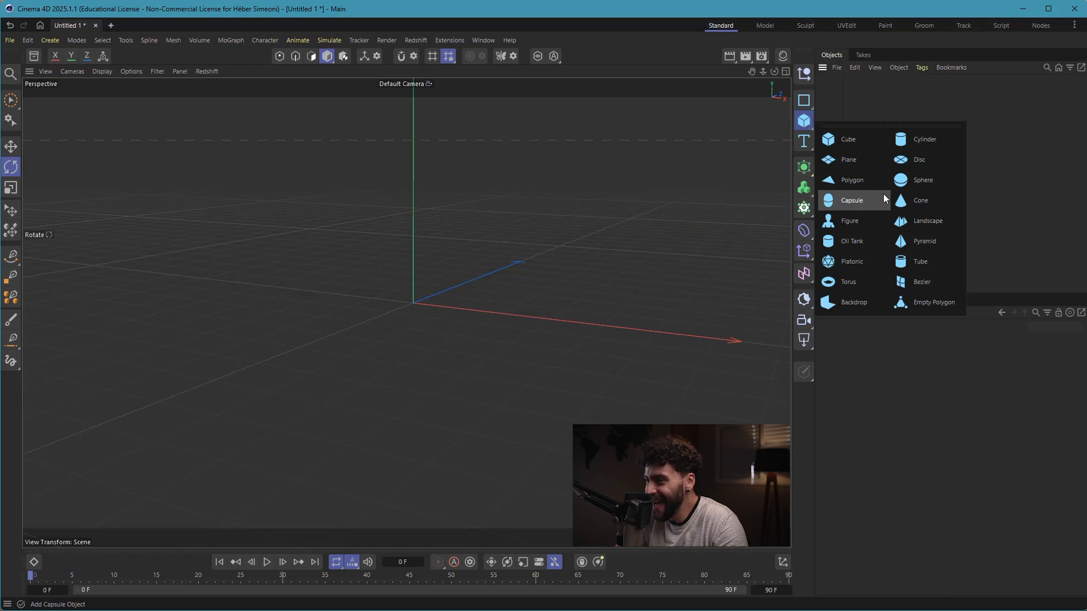
left_click(927, 141)
left_click_drag(398, 302, 448, 297, "alt")
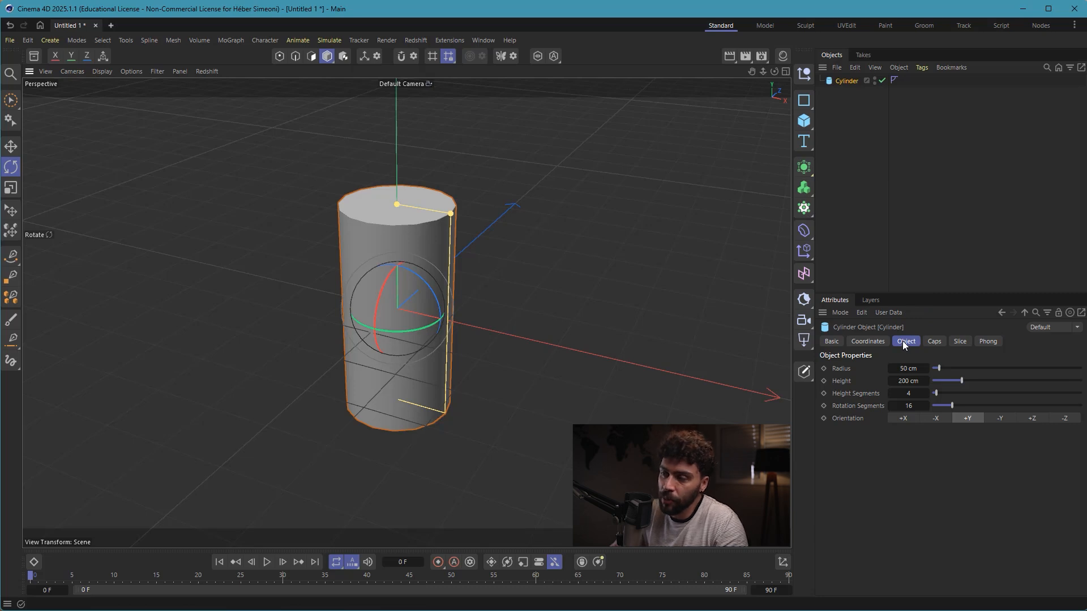
Set the cylinder's height to 50 cm.
left_click_drag(949, 369, 940, 400)
left_click(908, 380)
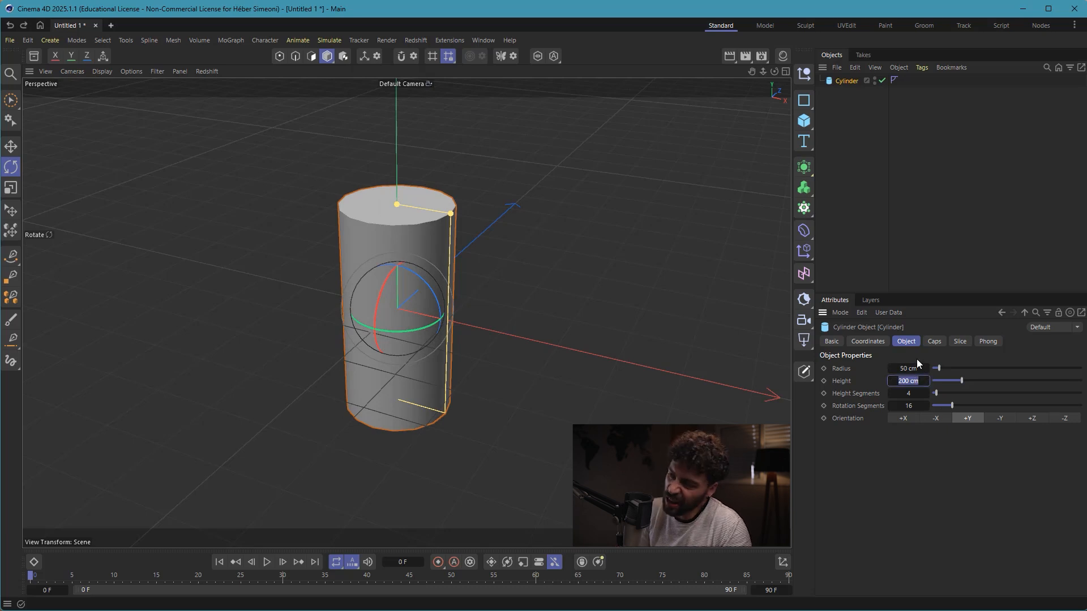
type("50")
key("Return")
scroll(463, 273, "up", 3)
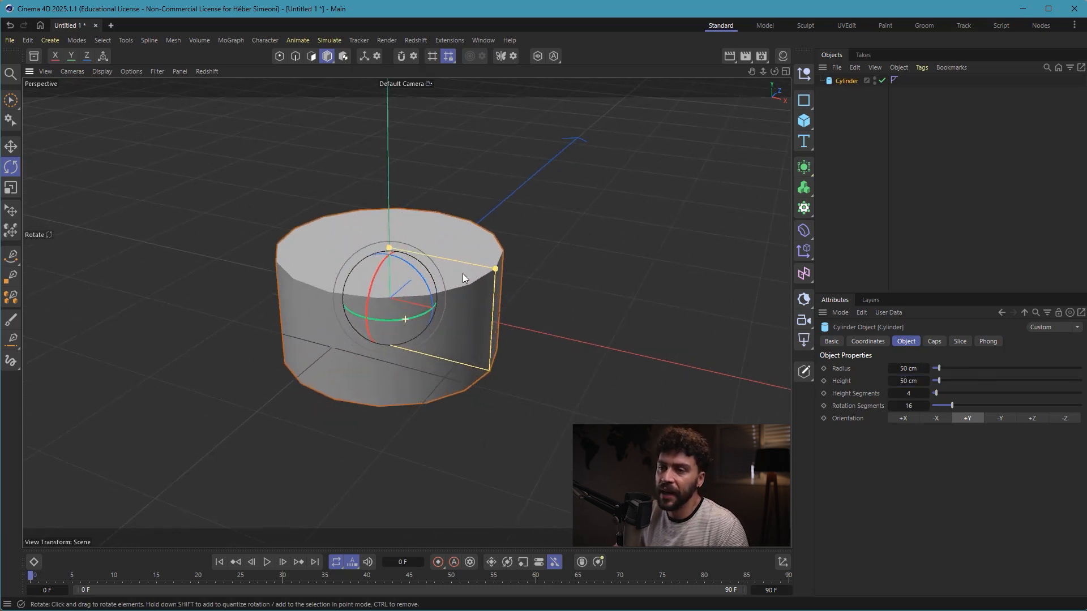
scroll(417, 270, "up", 3)
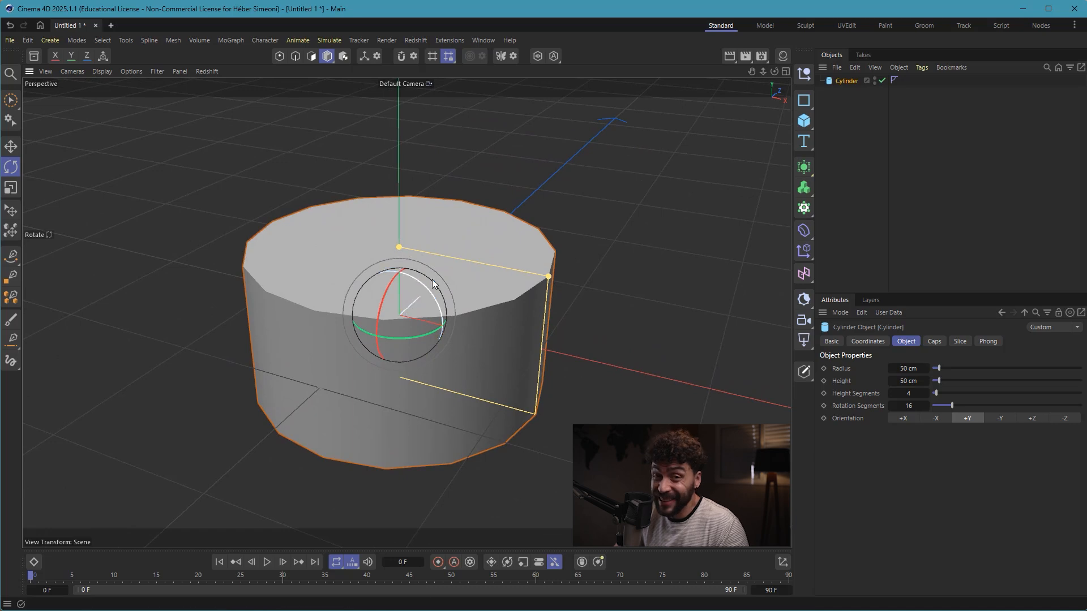
Set the cylinder's rotation segments to 5, giving it a pentagonal outline.
double_click(908, 406)
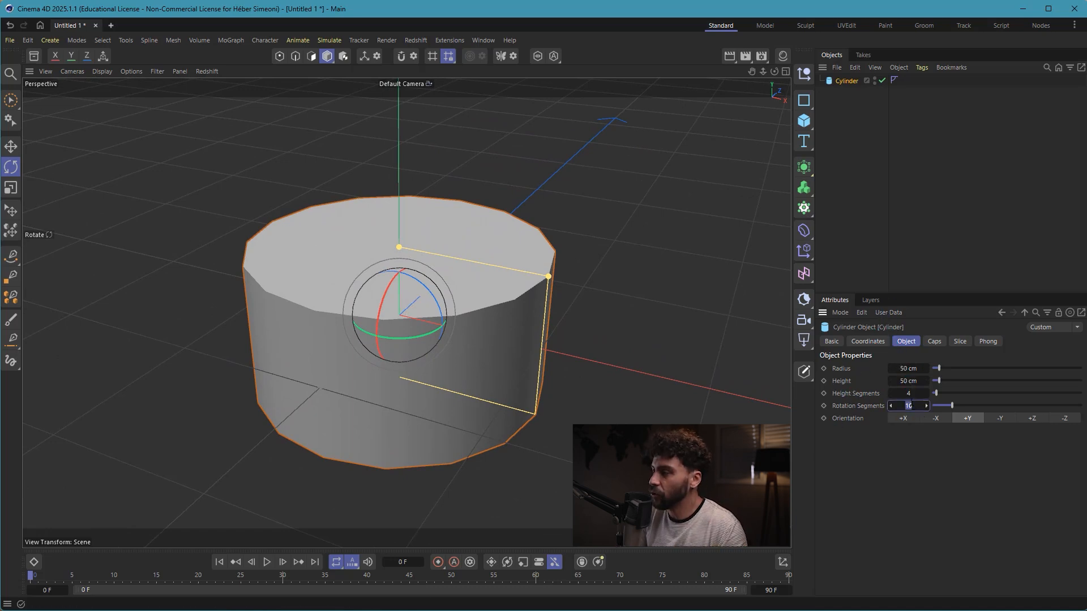
type("5")
key("Return")
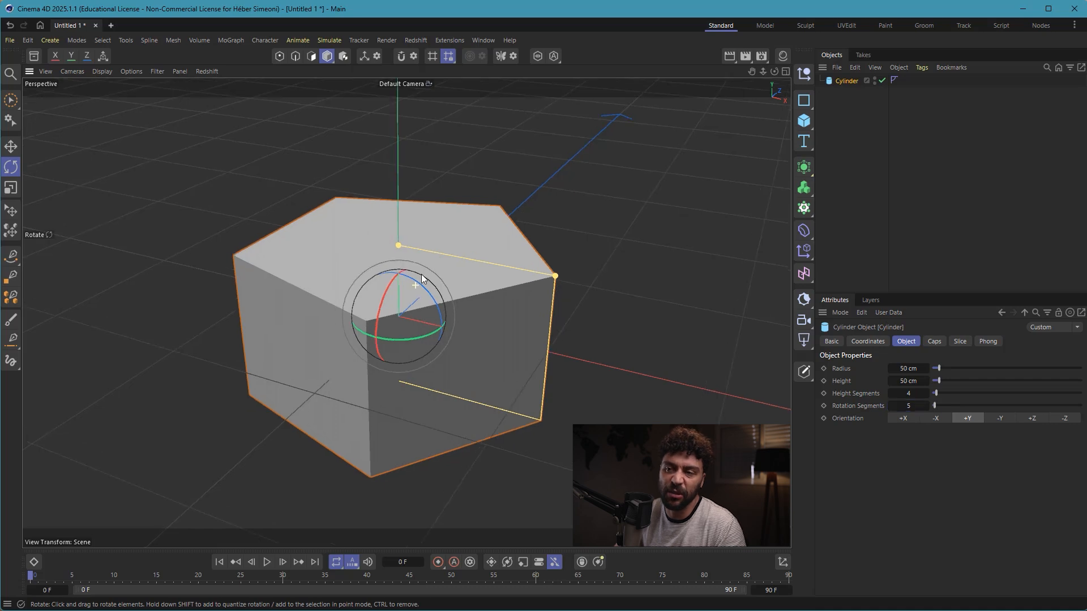
left_click_drag(398, 278, 397, 298)
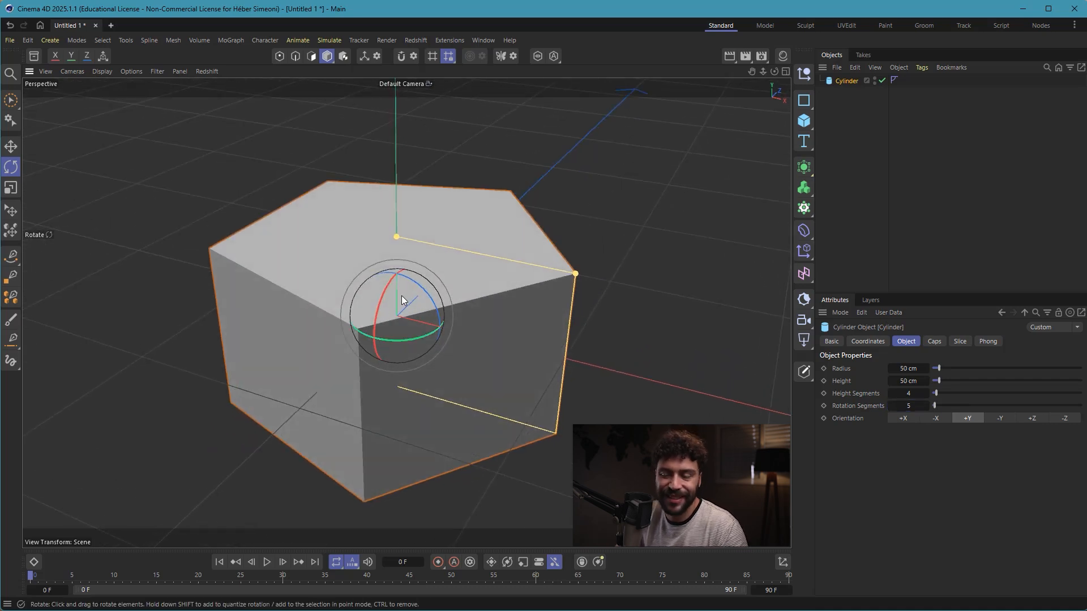
scroll(413, 274, "down", 2)
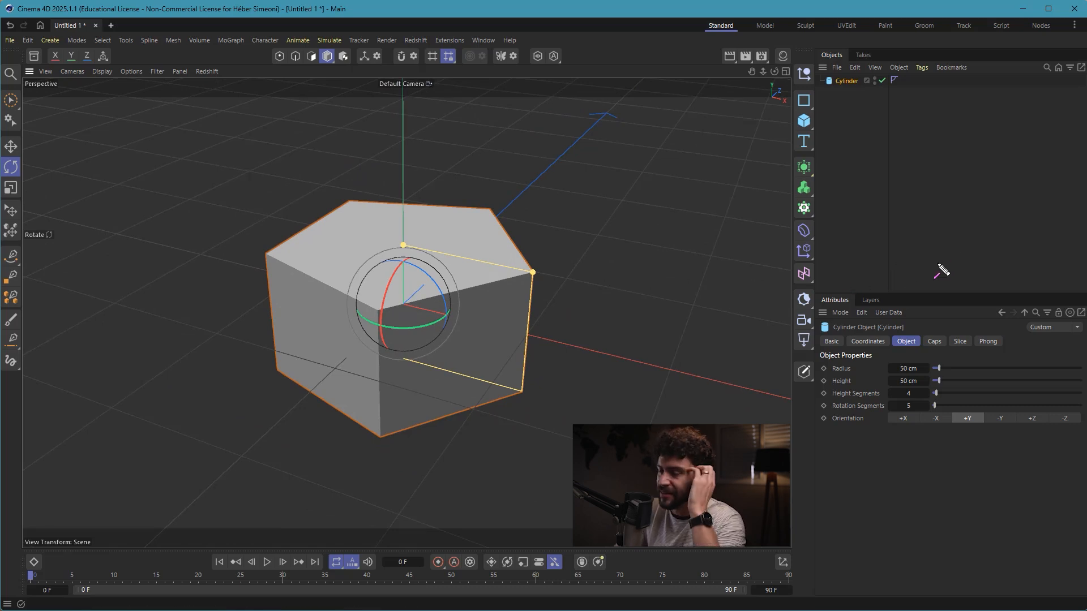
Enable the fillet on the cylinder's caps to round its edges.
mouse_move(956, 194)
left_mouse_down()
mouse_move(911, 328)
mouse_move(940, 340)
mouse_move(869, 399)
left_mouse_up()
left_click(934, 342)
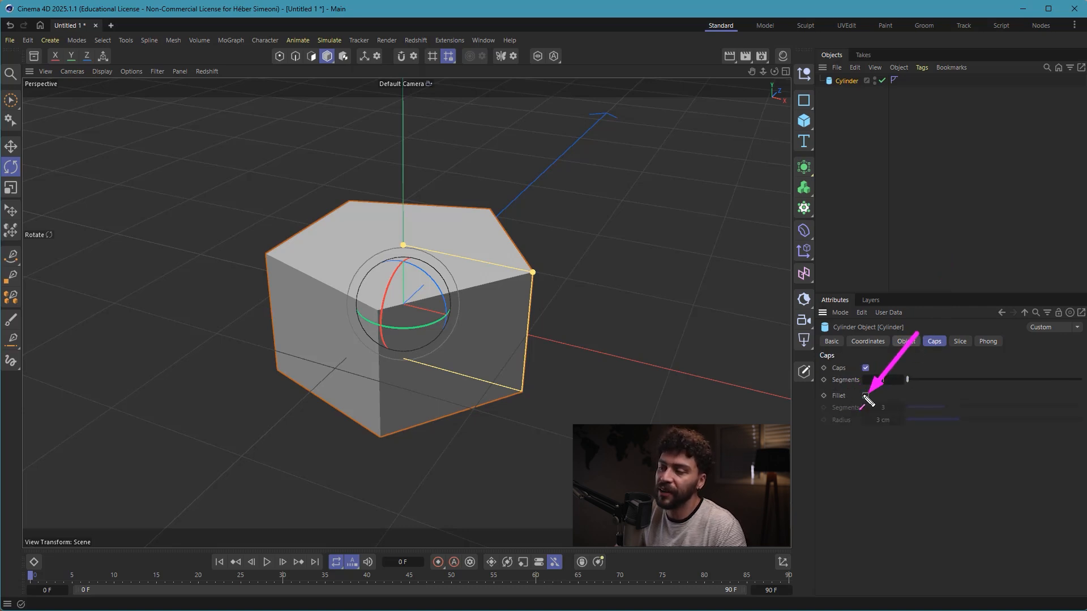
left_click(866, 396)
scroll(485, 283, "up", 5)
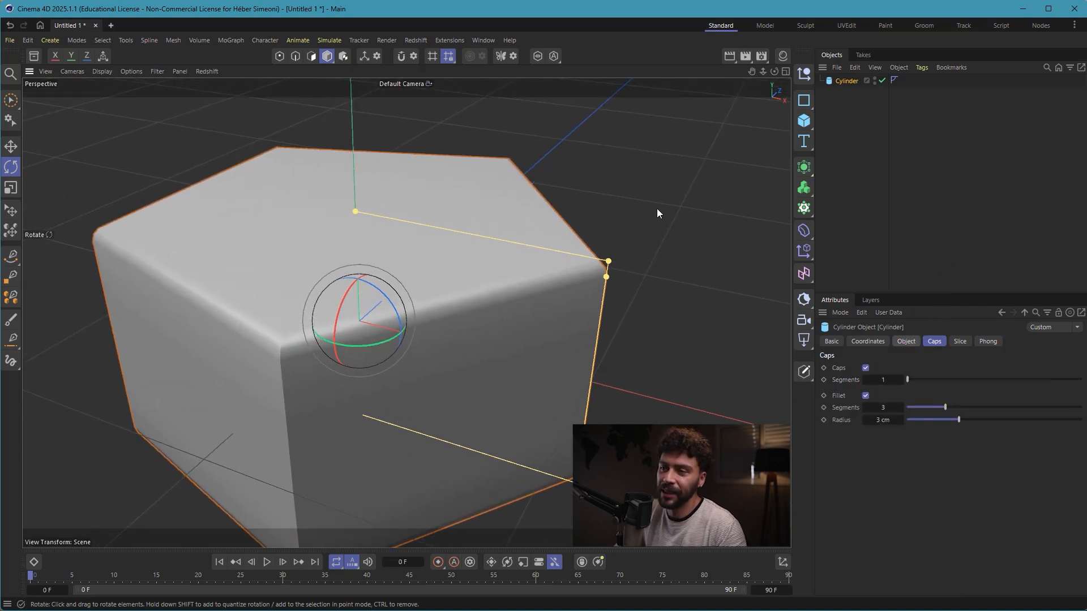
left_click_drag(657, 210, 609, 262)
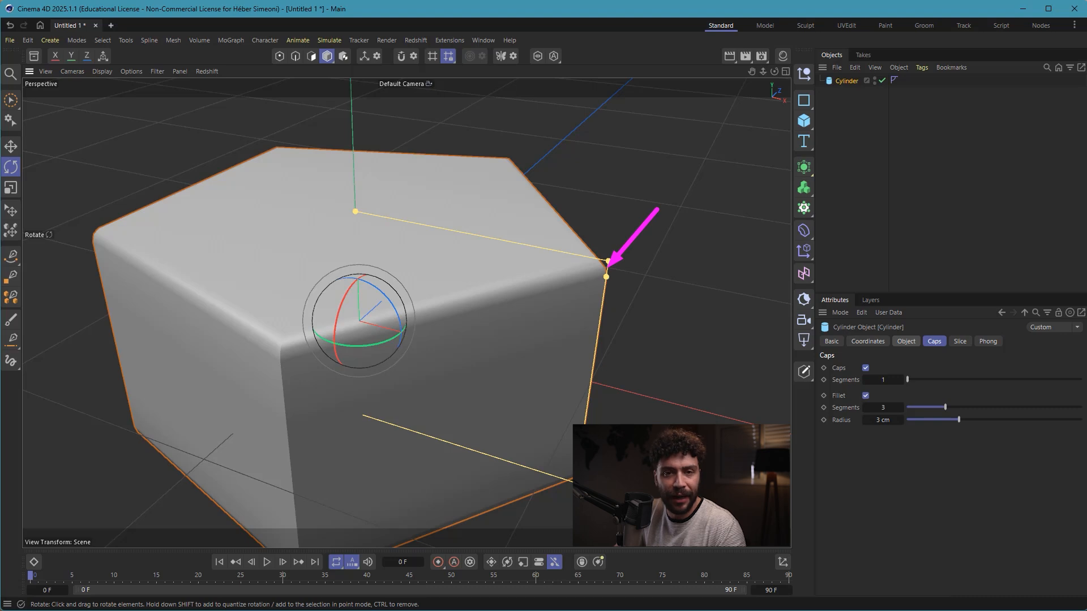
Set the cap fillet radius to 0.3 cm on the cylinder.
left_click_drag(870, 496, 862, 427)
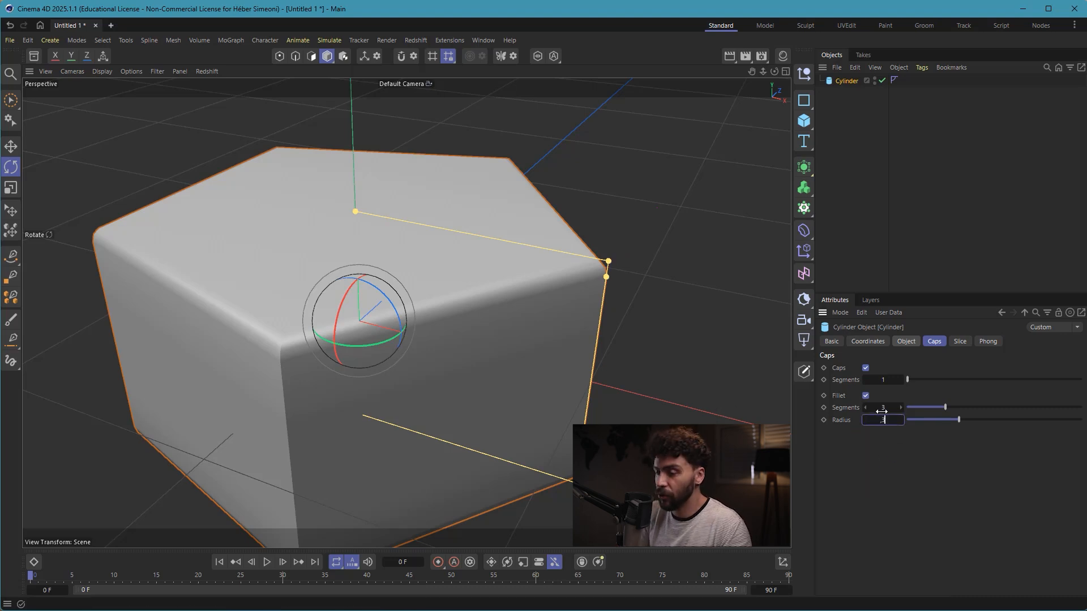
key("Return")
scroll(283, 336, "up", 5)
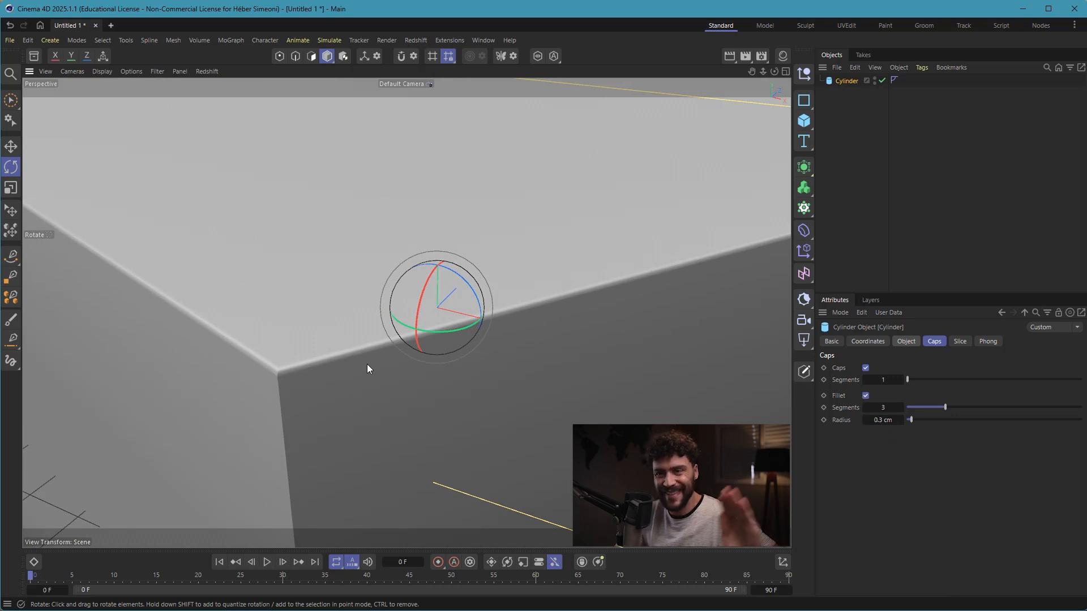
scroll(552, 302, "down", 8)
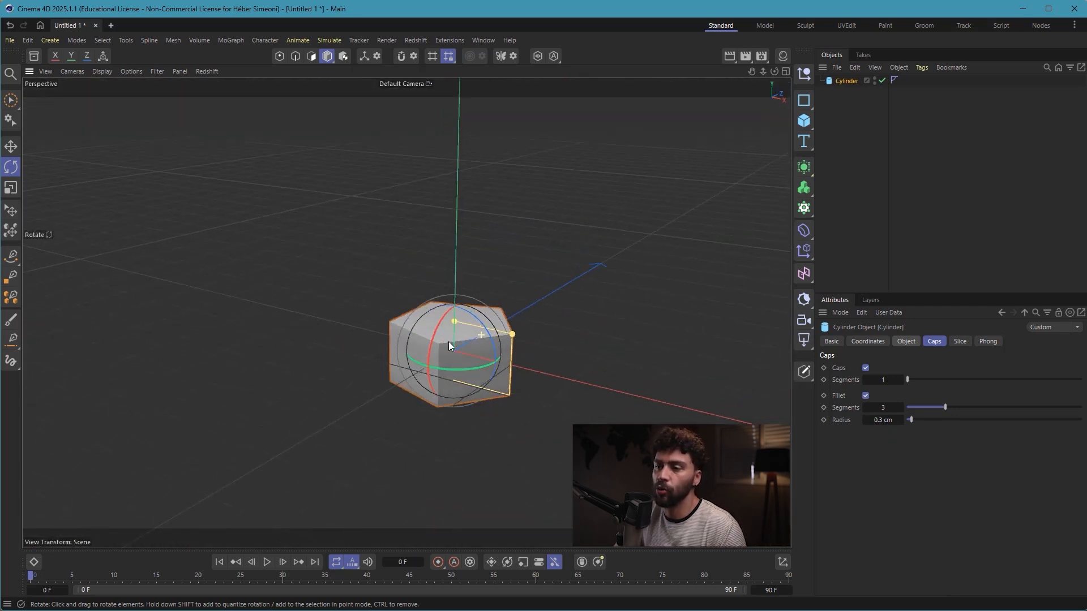
scroll(459, 314, "up", 4)
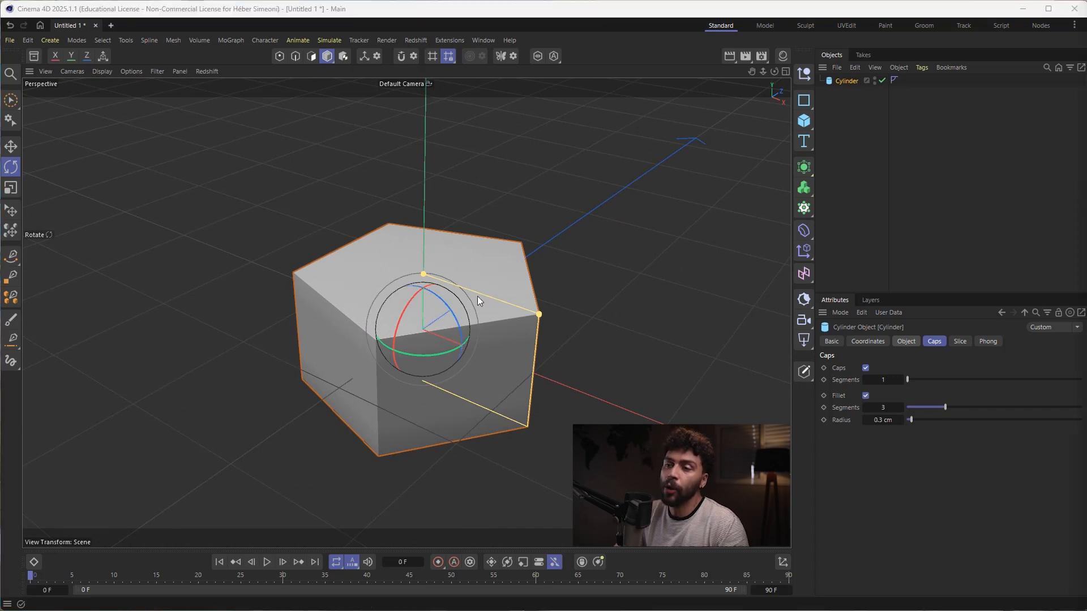
left_click_drag(477, 297, 463, 318, "alt")
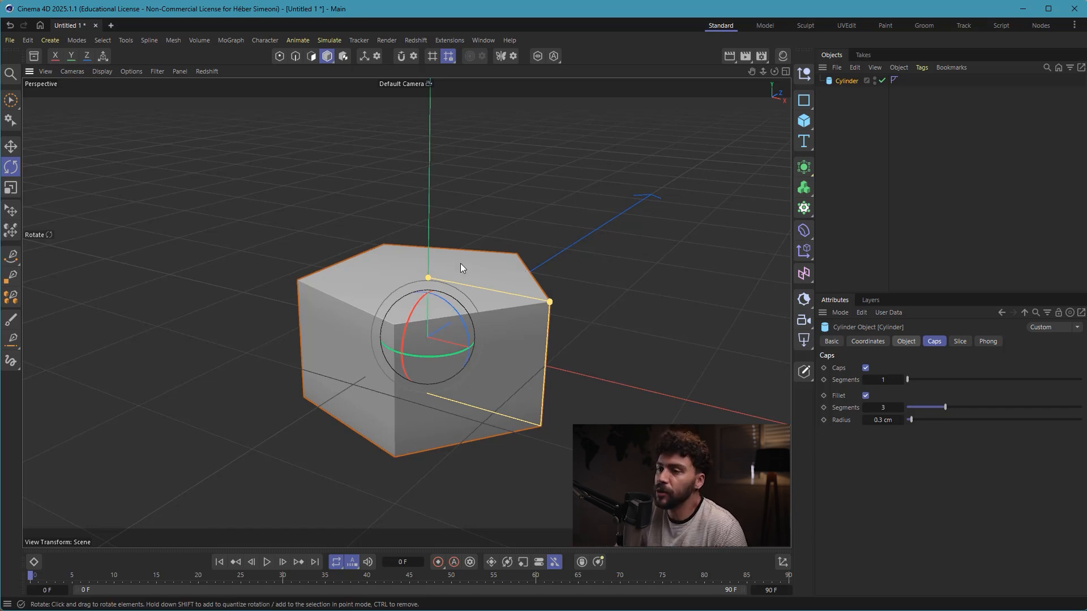
Duplicate the cylinder in place and activate the Move tool.
key("ctrl+v")
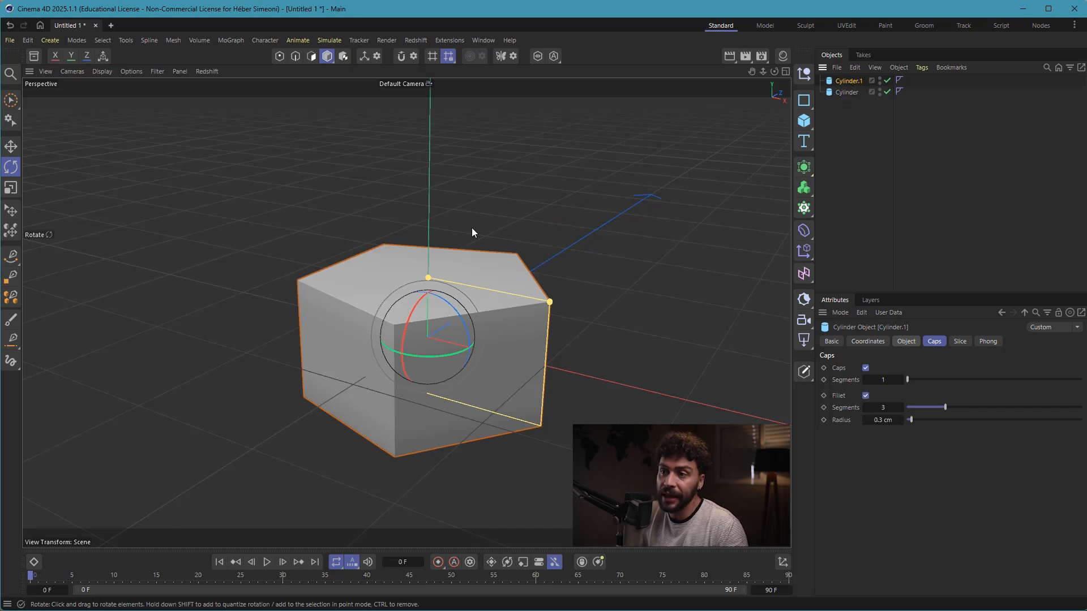
left_click(17, 147)
Try moving the duplicate cylinder along its Y axis and its X axis, undoing each move.
left_click_drag(427, 266, 428, 233)
key("ctrl+z")
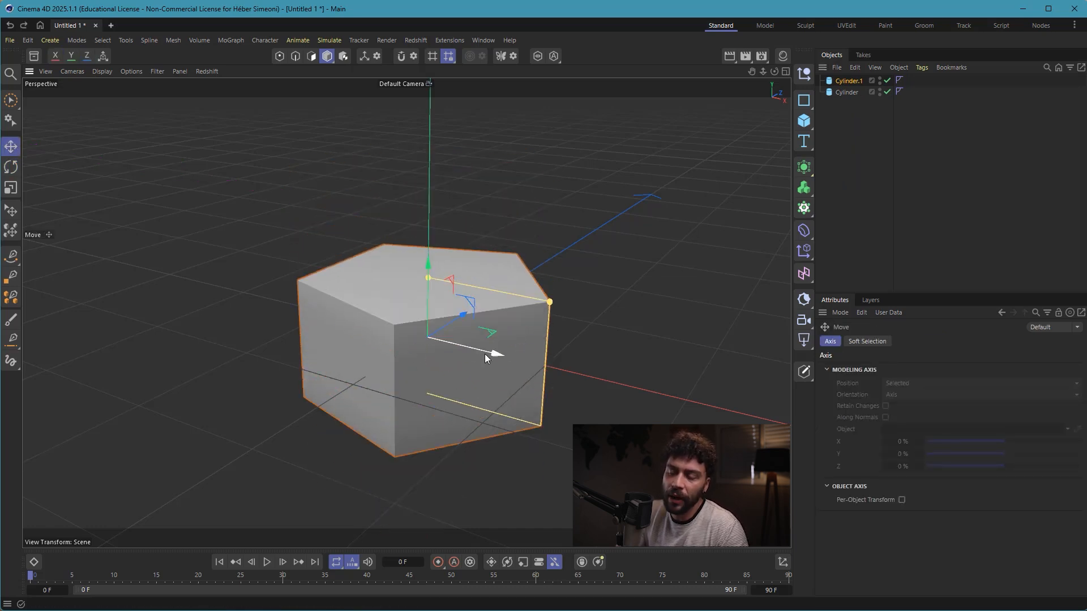
left_click_drag(485, 355, 453, 331)
key("ctrl+z")
scroll(453, 331, "up", 2)
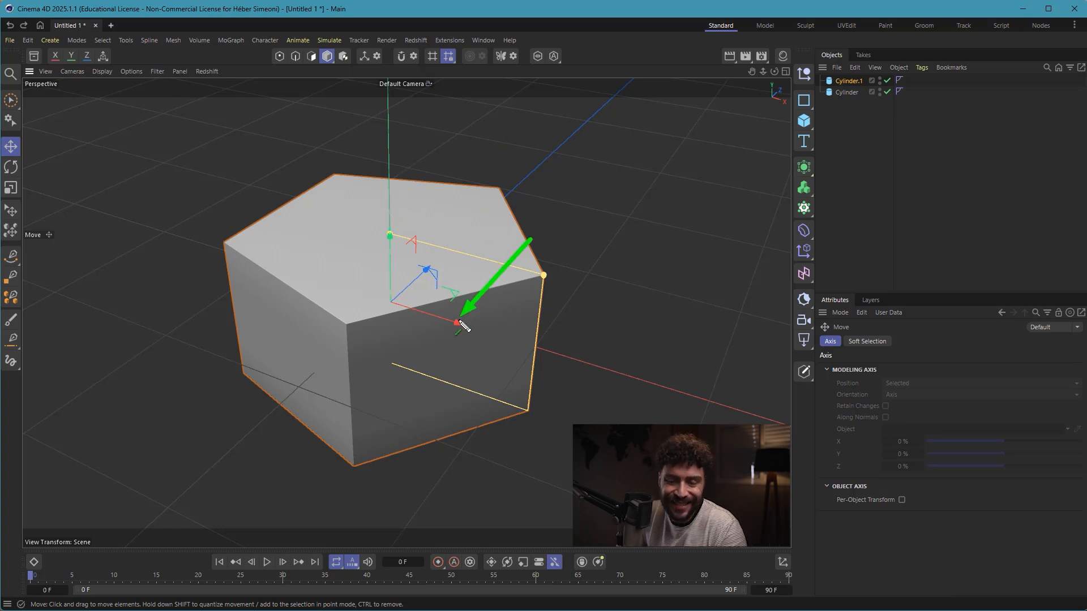
Move the duplicate cylinder along positive X and the original cylinder along negative X to separate them.
left_click_drag(458, 326, 545, 338, "ctrl")
left_click(310, 226)
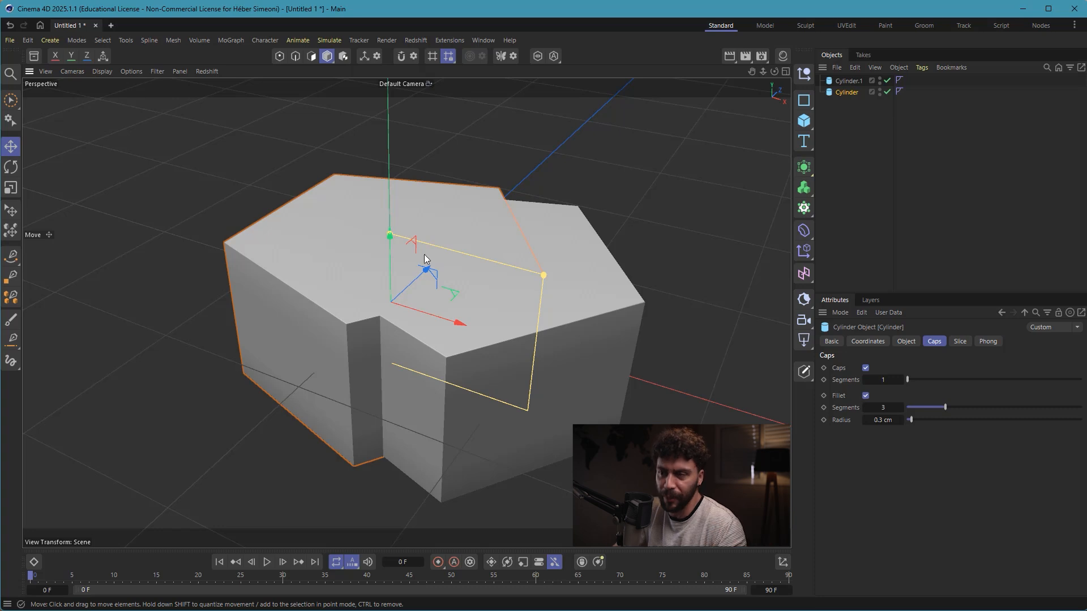
left_click_drag(452, 318, 392, 310)
middle_click_drag(500, 254, 510, 218, "alt")
Select the duplicate cylinder and lower it along the Y axis below the original.
left_click(492, 249)
scroll(491, 249, "down", 3)
left_click_drag(461, 274, 457, 256, "alt")
middle_click_drag(457, 256, 443, 277, "alt")
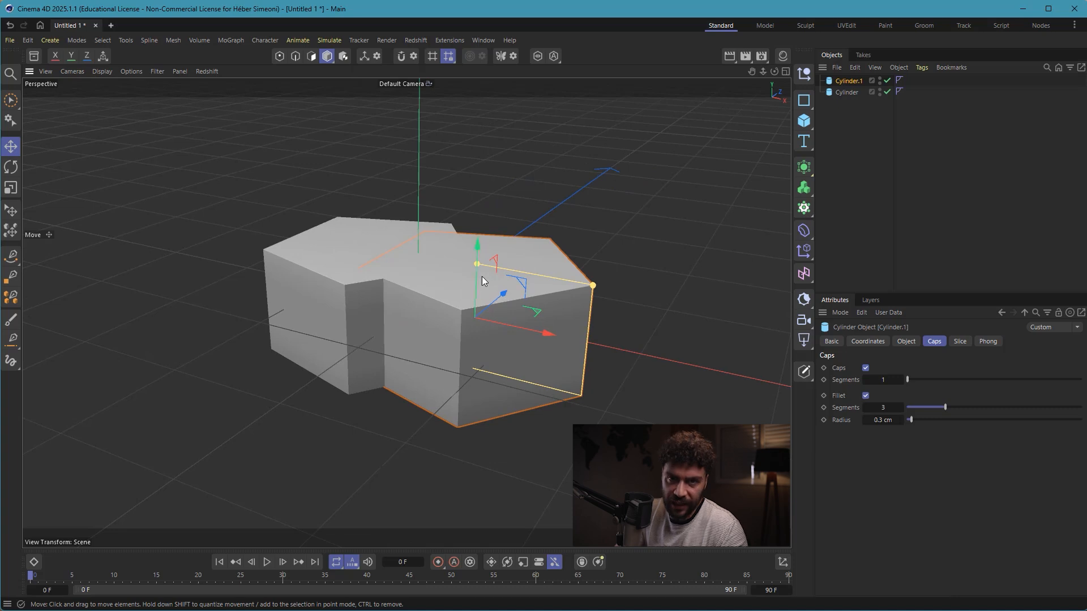
mouse_move(477, 246)
left_mouse_down()
mouse_move(472, 293)
mouse_move(475, 283)
mouse_move(490, 340)
mouse_move(545, 352)
left_mouse_up()
middle_click_drag(510, 276, 497, 281, "alt")
Rotate the duplicate cylinder around its vertical axis with the Rotate tool, undo the unwanted trial turns, and clear the selection.
key("ctrl+shift+3")
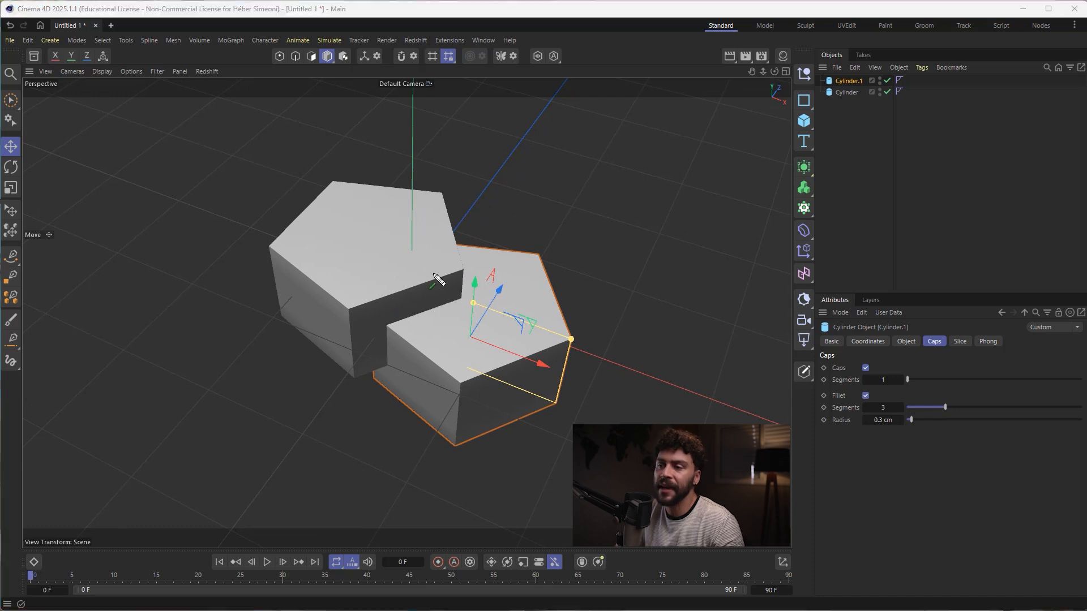
left_click_drag(310, 159, 23, 171)
key("Escape")
left_click(16, 171)
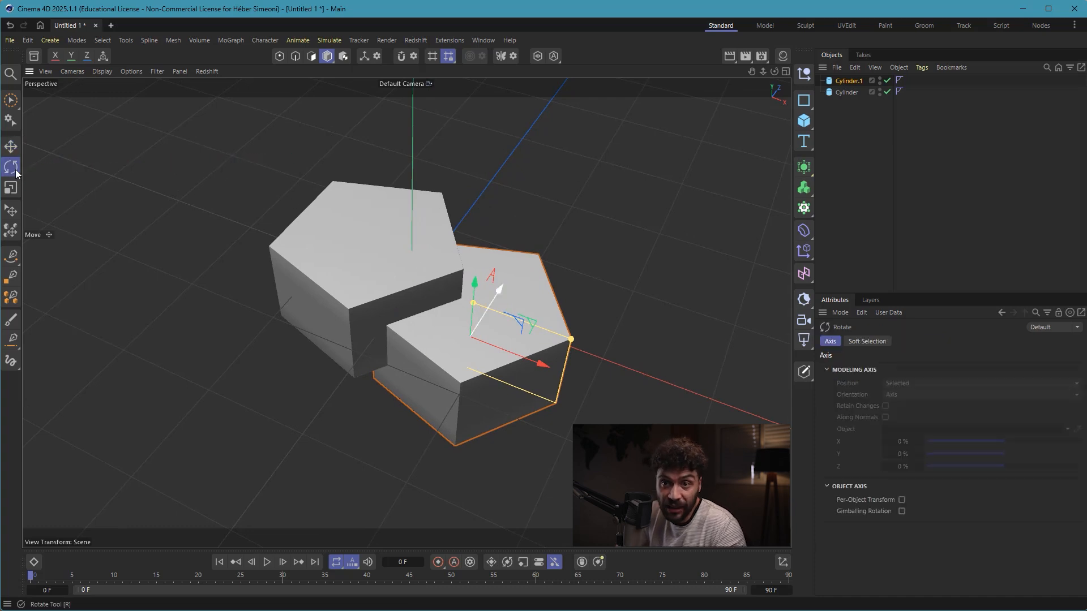
left_click_drag(511, 318, 504, 278, "alt")
right_click_drag(503, 277, 569, 274, "alt")
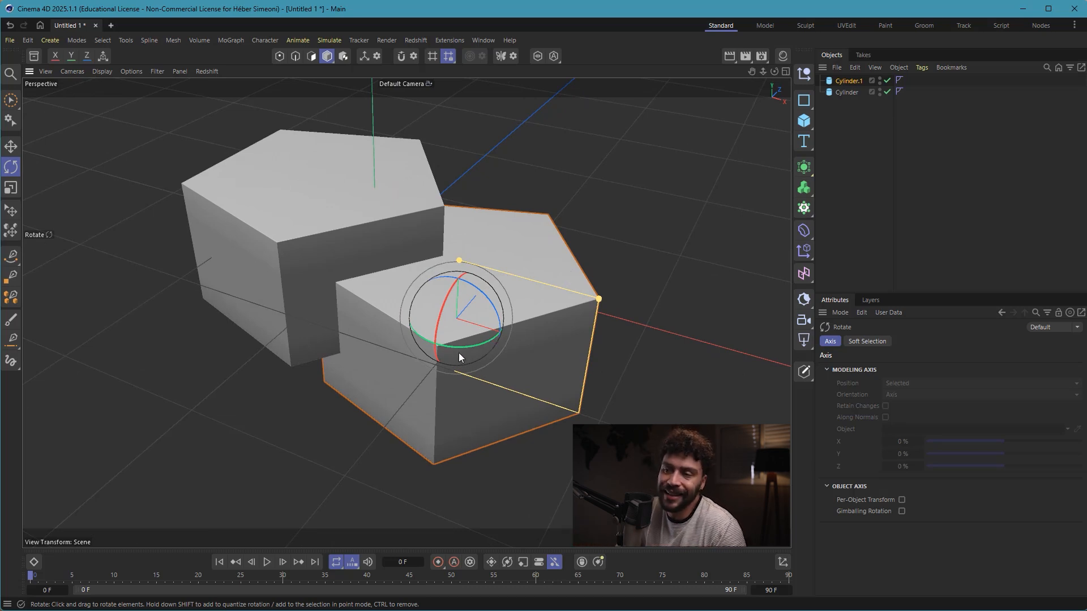
left_click_drag(457, 349, 463, 322)
key("ctrl+z")
key("ctrl+z")
scroll(486, 327, "down", 2)
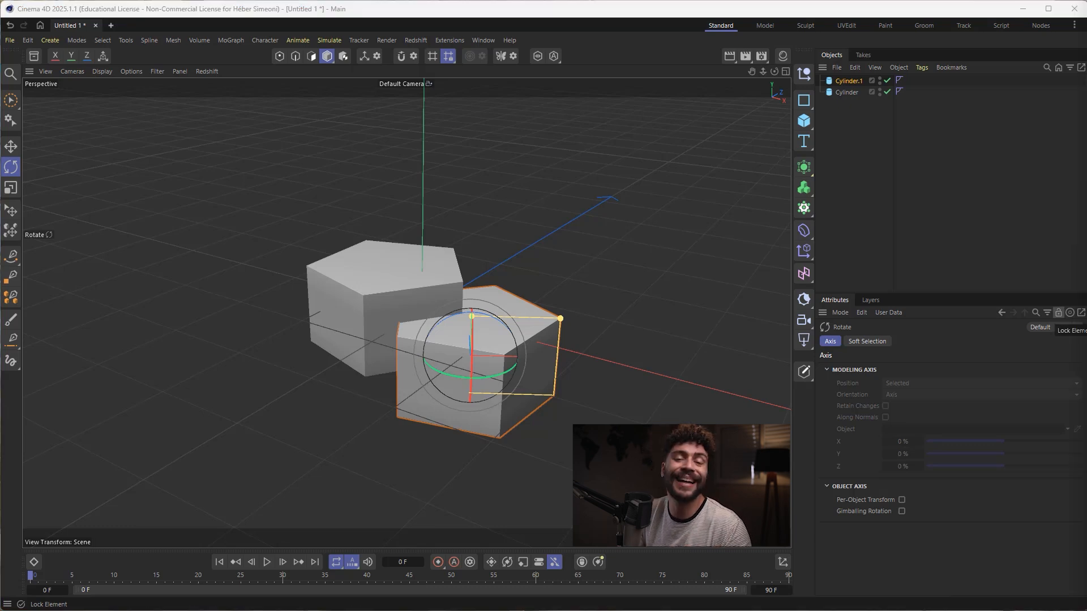
left_click_drag(536, 311, 499, 331, "alt")
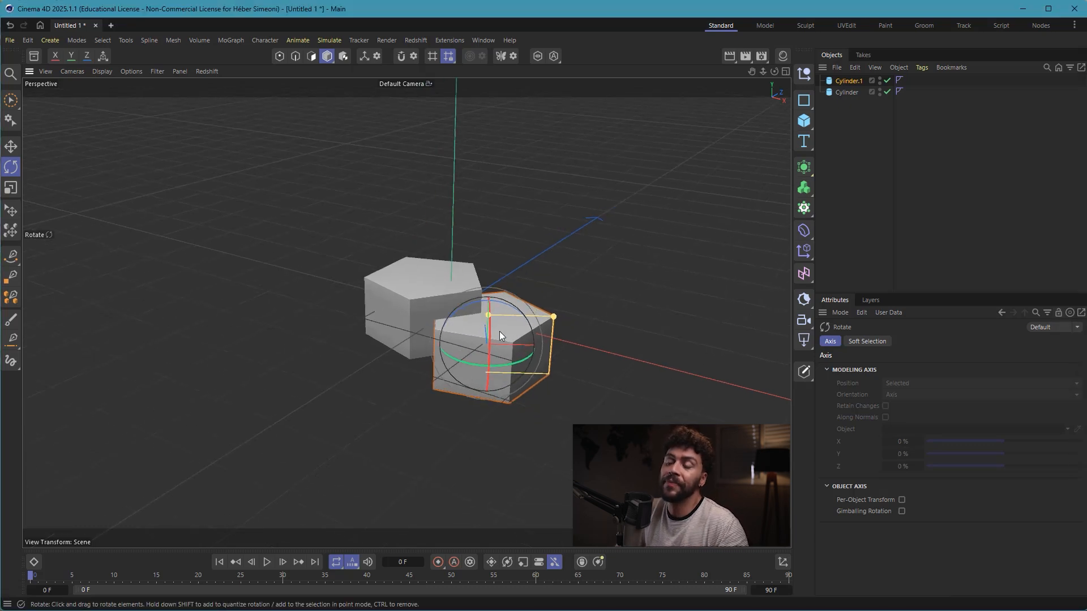
left_click(580, 287)
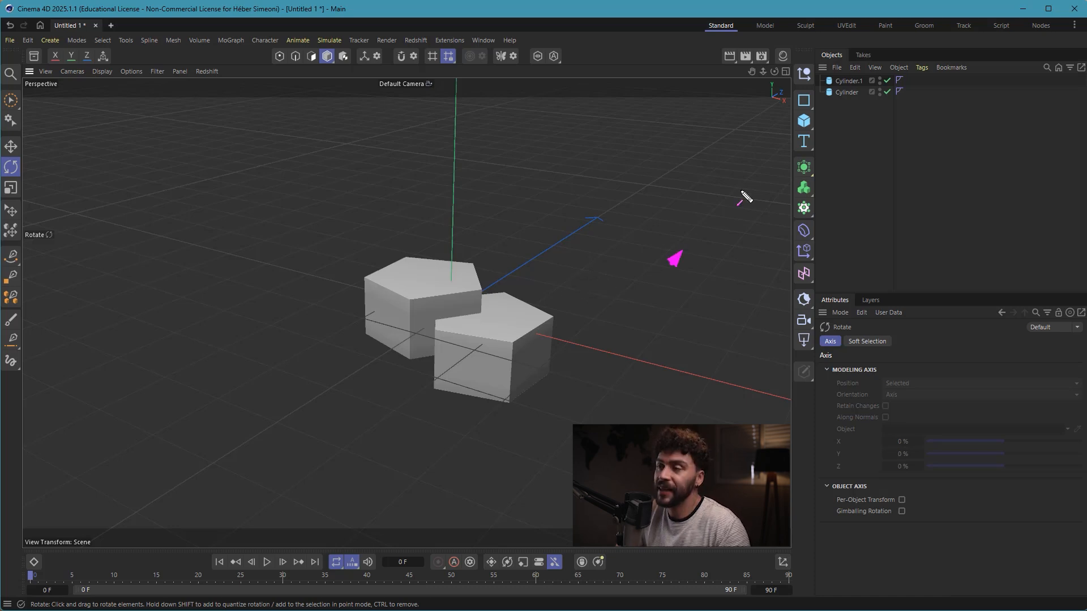
Add a plane primitive to the scene with the two cylinders.
left_click_drag(678, 256, 801, 123)
left_click(804, 122)
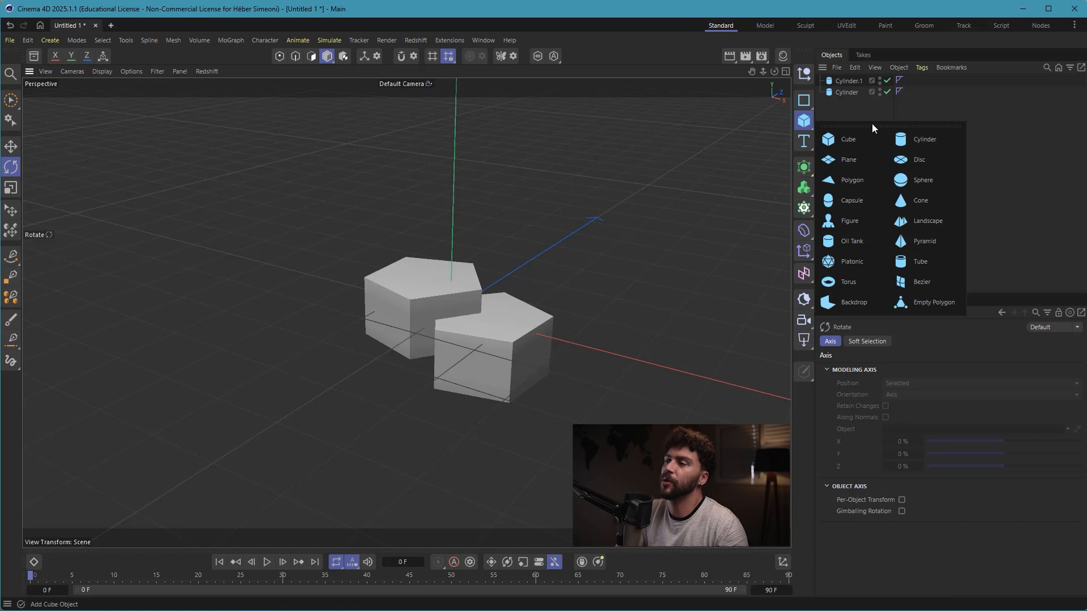
left_click(848, 160)
left_click_drag(535, 242, 476, 307, "alt")
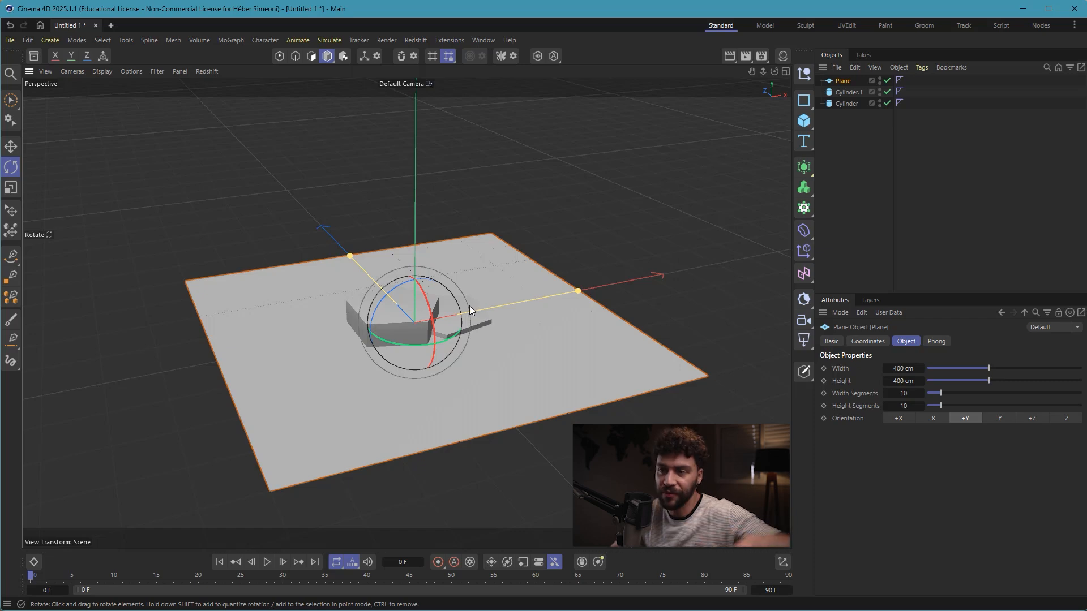
Switch the viewport display to Gouraud Shading (Lines) to show the objects' segments.
left_click(101, 76)
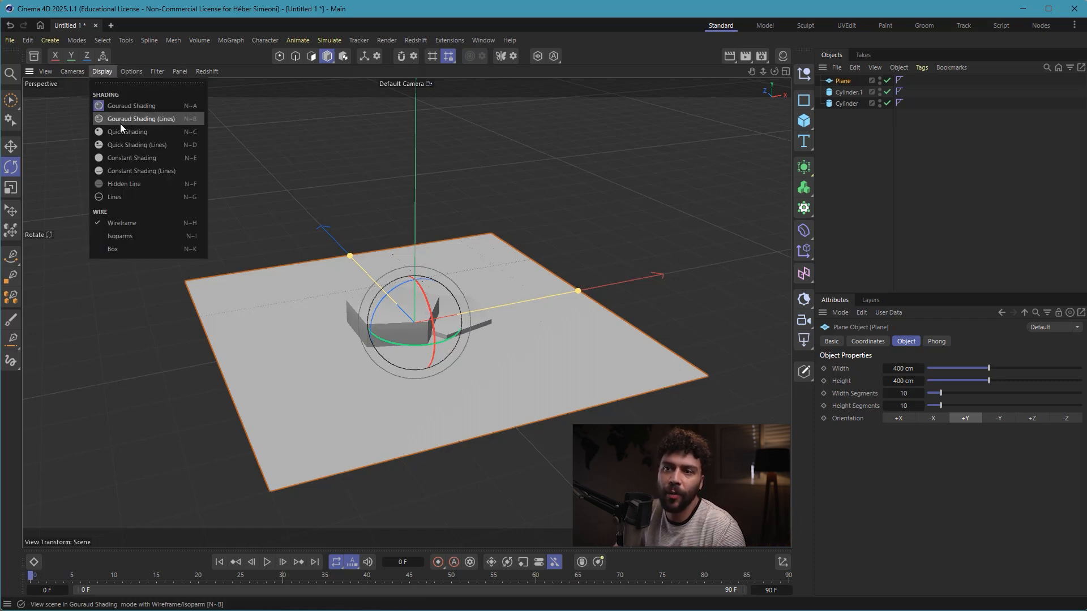
left_click(142, 120)
mouse_move(430, 351)
left_mouse_down("alt")
mouse_move(404, 384)
mouse_move(413, 331)
mouse_move(399, 334)
mouse_move(406, 352)
left_mouse_up("alt")
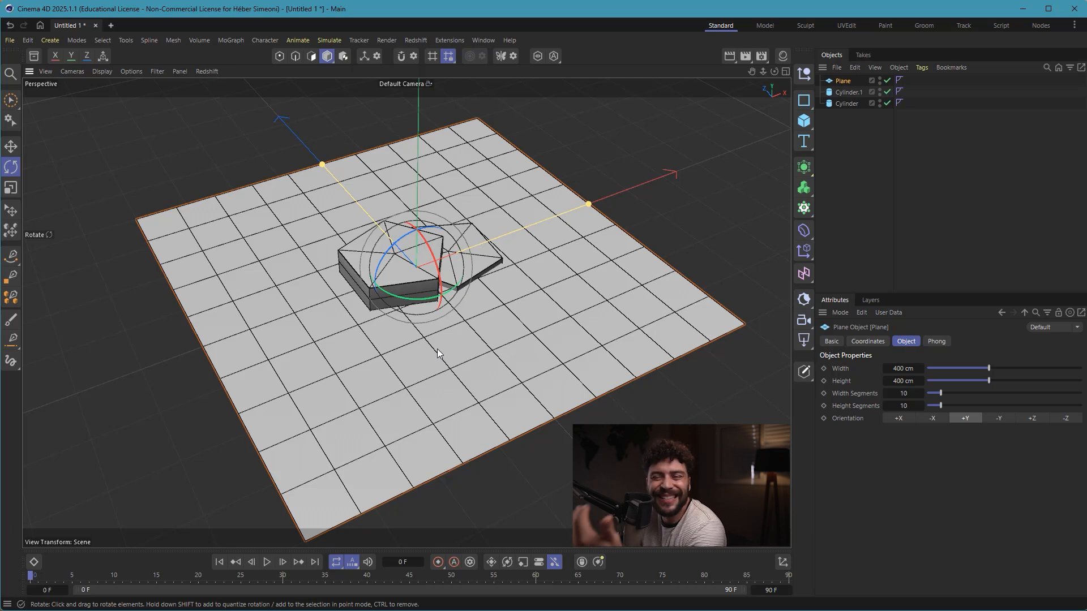
Reduce the plane's width segments and height segments to 1 each.
mouse_move(811, 225)
left_mouse_down()
mouse_move(911, 90)
mouse_move(857, 110)
mouse_move(842, 291)
mouse_move(917, 347)
mouse_move(909, 336)
mouse_move(848, 394)
mouse_move(902, 402)
mouse_move(859, 420)
mouse_move(882, 398)
mouse_move(921, 395)
left_mouse_up()
key("Escape")
left_click_drag(939, 405, 912, 405)
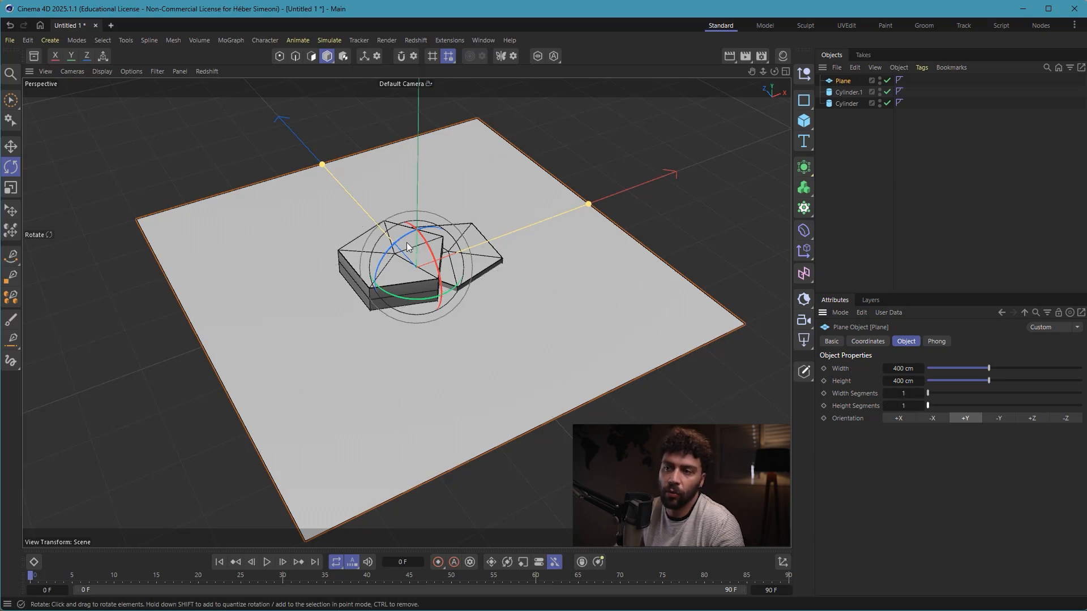
scroll(386, 232, "down", 1)
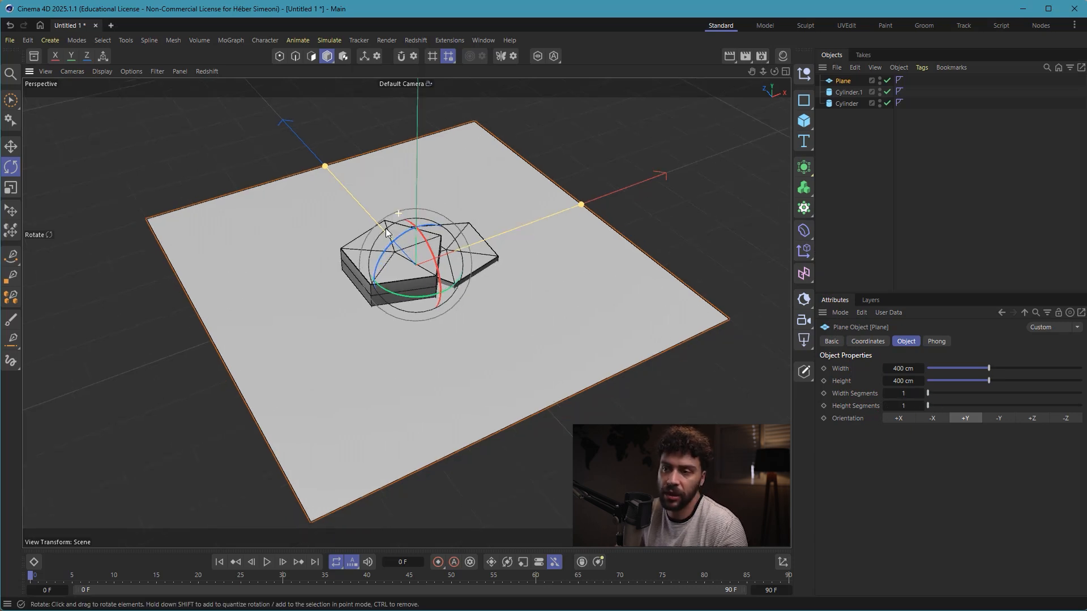
scroll(386, 232, "down", 3)
mouse_move(416, 283)
left_mouse_down("alt")
mouse_move(409, 257)
mouse_move(400, 293)
mouse_move(418, 289)
mouse_move(400, 288)
left_mouse_up("alt")
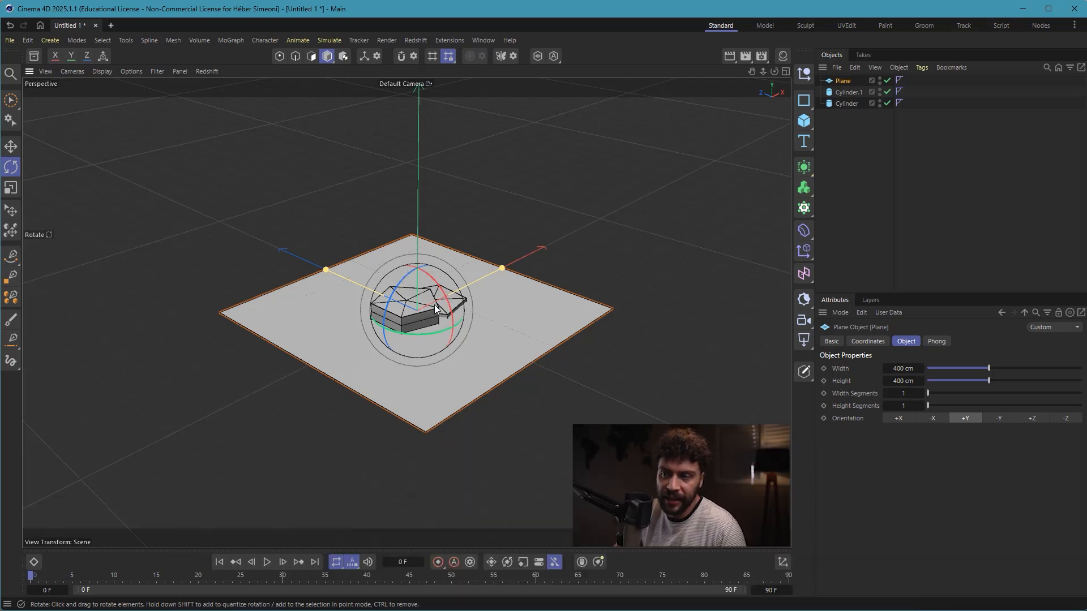
Convert the plane to an editable polygon object and switch to edge editing mode.
scroll(442, 300, "up", 3)
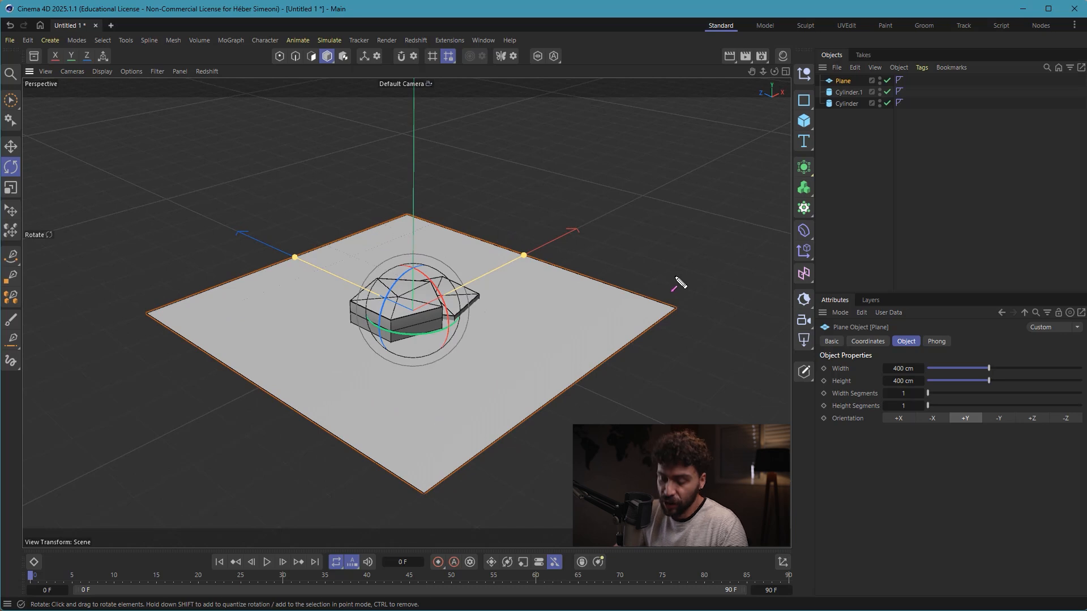
left_click(804, 372)
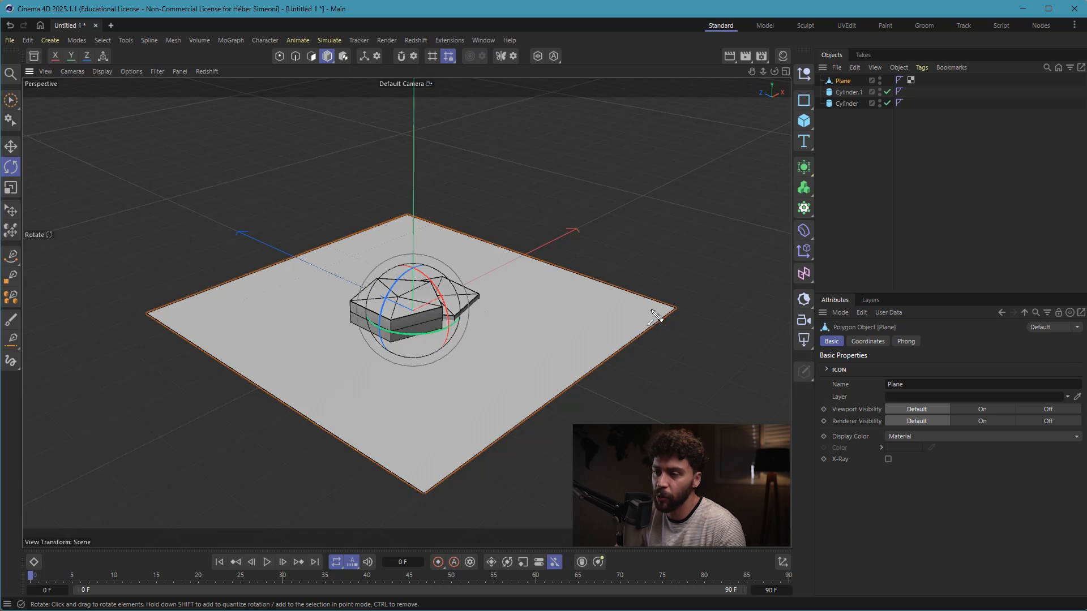
left_click(296, 56)
middle_click_drag(338, 208, 359, 232, "alt")
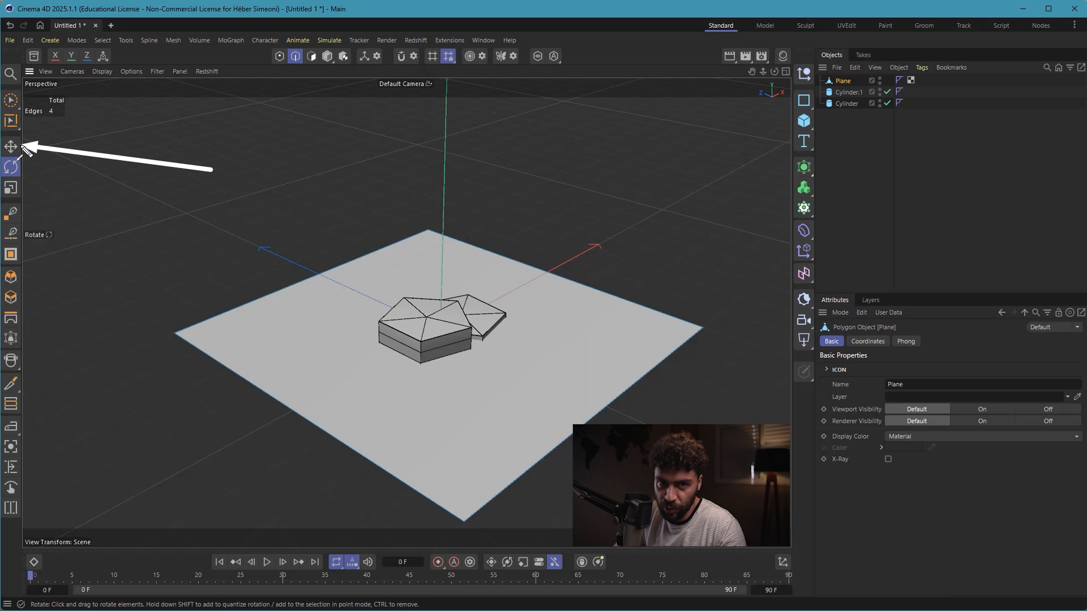
Activate the Move tool and select the plane's far edge behind the cylinders, the one crossing its blue axis.
left_click(10, 146)
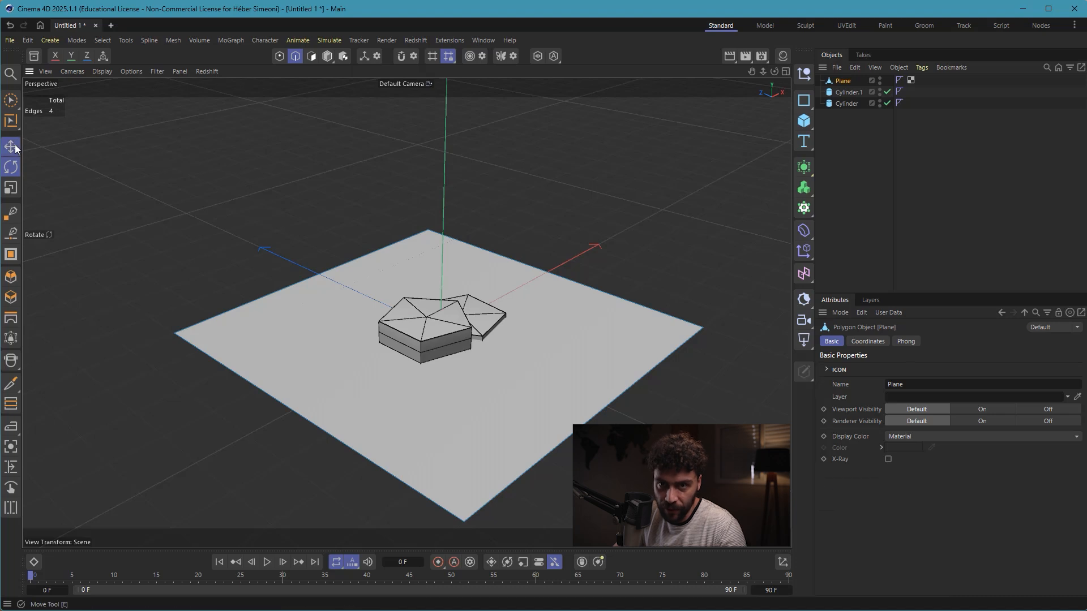
left_click(452, 248)
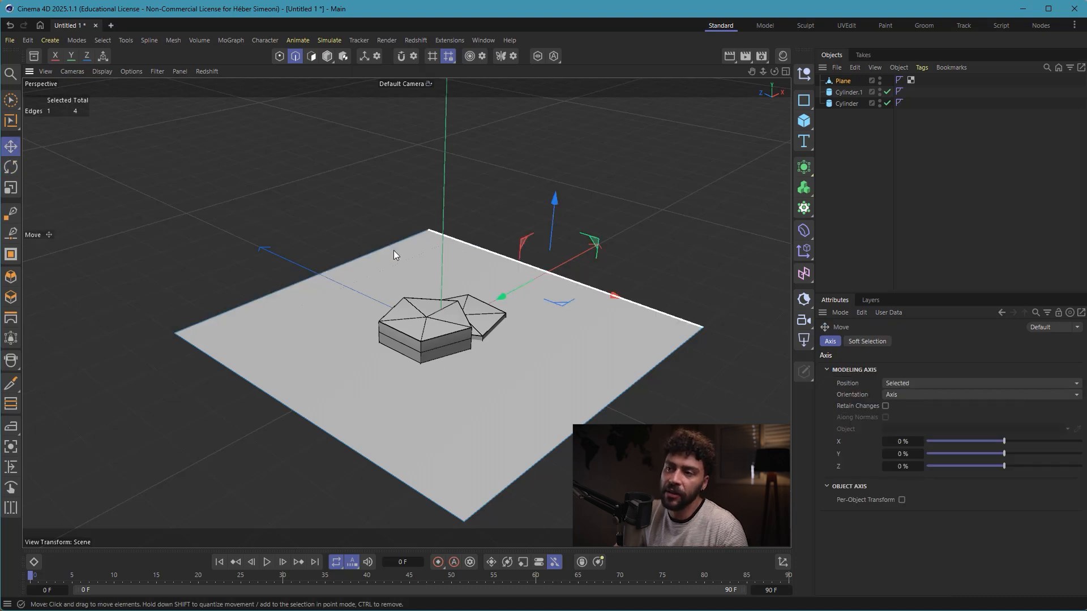
left_click(393, 249)
mouse_move(377, 181)
left_mouse_down()
mouse_move(371, 251)
mouse_move(309, 270)
left_mouse_up()
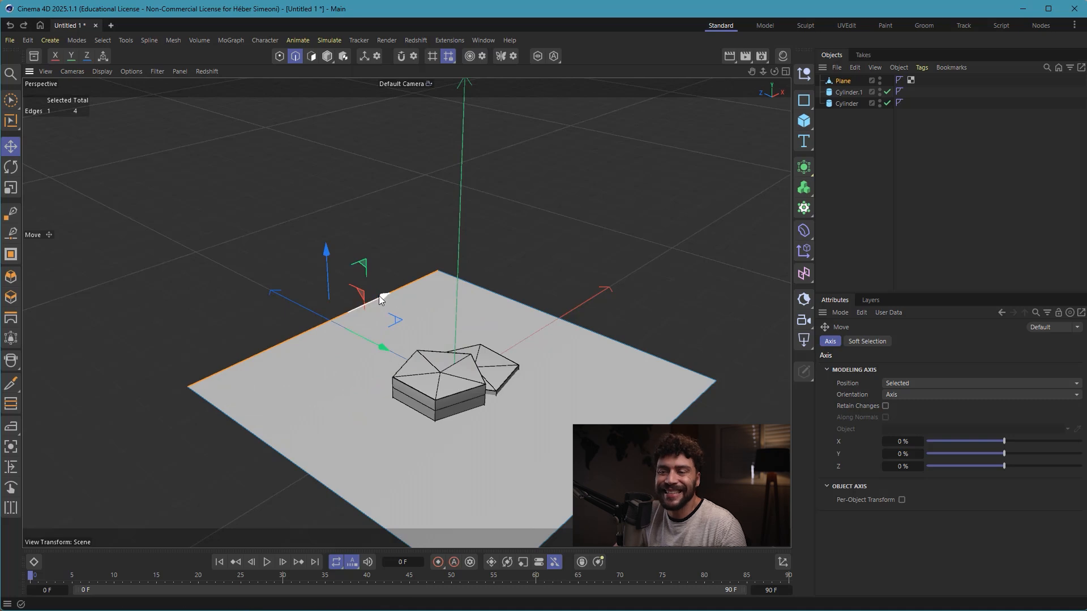
Try moving the selected plane edge along each of its axes, undoing every trial move.
left_click_drag(385, 296, 447, 272)
key("ctrl+z")
left_click_drag(381, 348, 421, 370)
key("ctrl+z")
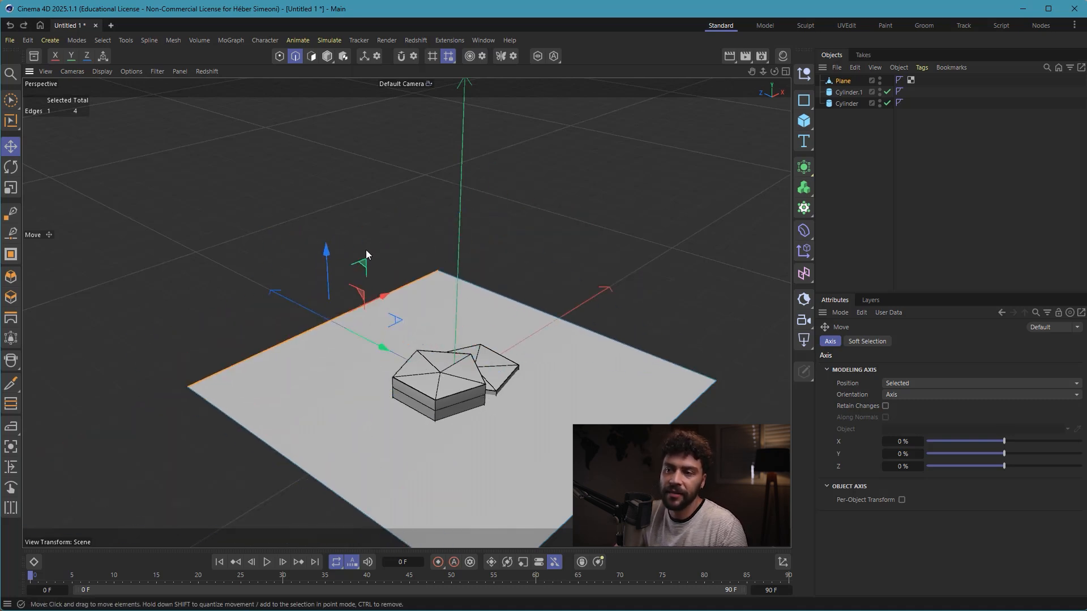
left_click_drag(330, 254, 333, 212)
key("ctrl+z")
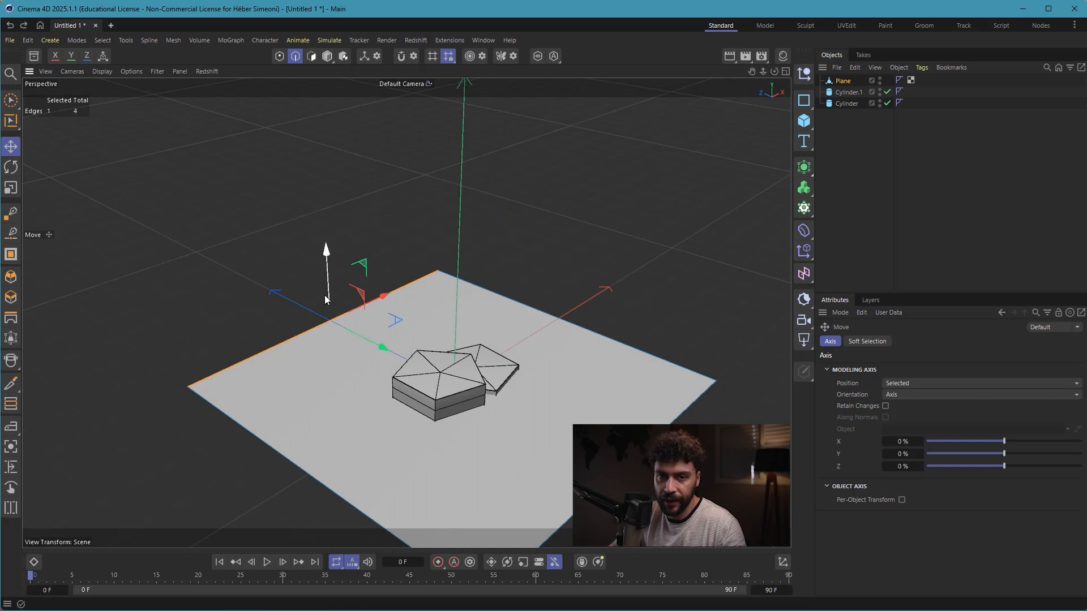
left_click_drag(389, 310, 332, 209, "alt")
key("ctrl+z")
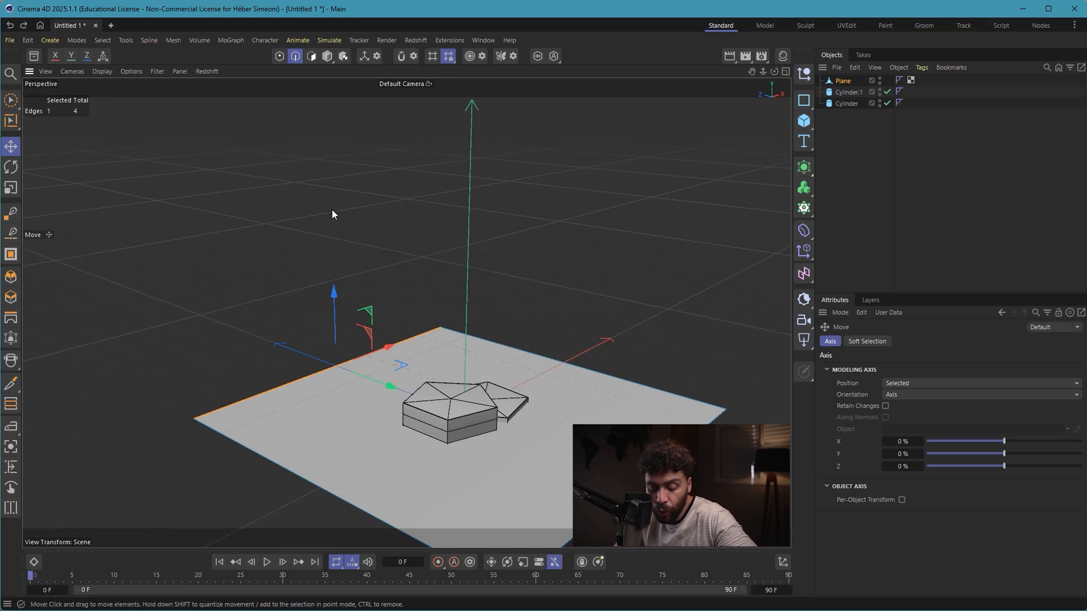
Extrude the plane's selected edge straight up into a tall back wall, and clear the edge selection.
left_click_drag(334, 316, 327, 93, "ctrl")
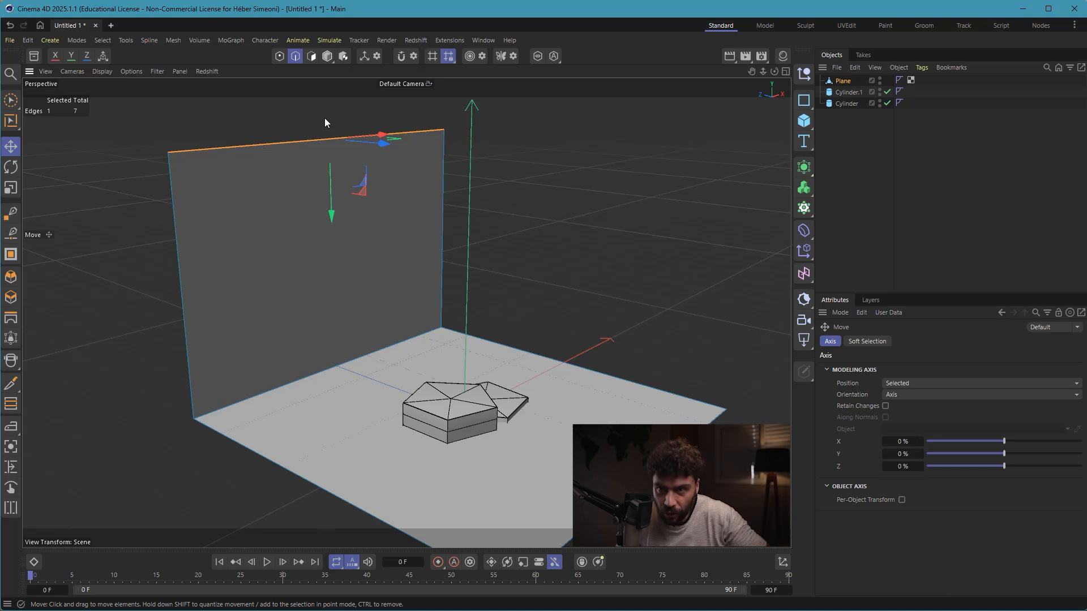
mouse_move(421, 309)
left_mouse_down("alt")
mouse_move(333, 311)
mouse_move(413, 308)
mouse_move(400, 311)
left_mouse_up("alt")
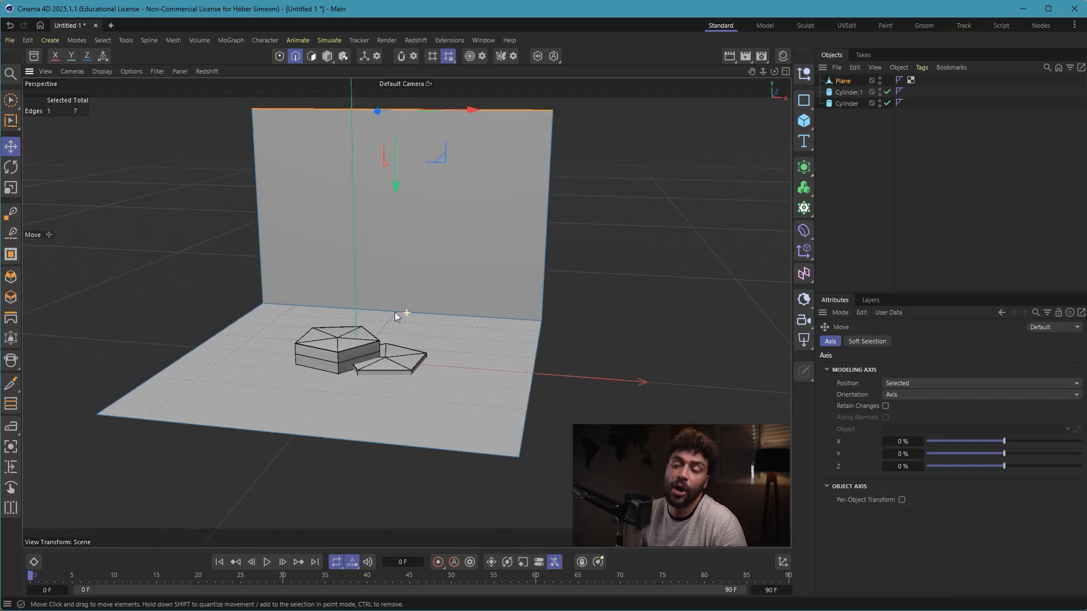
left_click(584, 264)
scroll(382, 335, "up", 5)
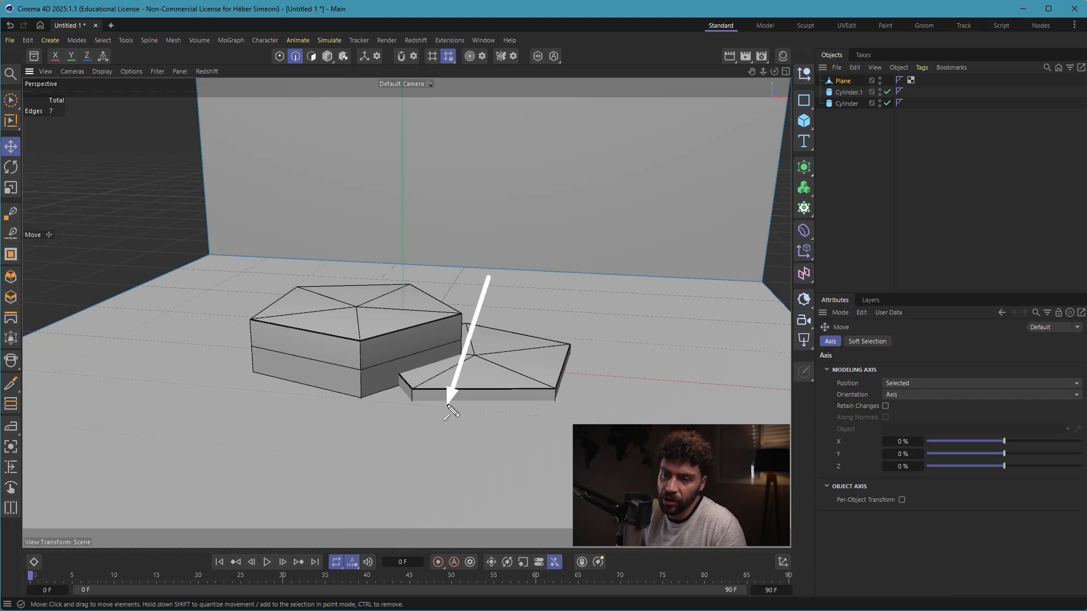
Return to Model mode, raise the shorter cylinder so it stands higher above the floor, and deselect it.
left_click(327, 56)
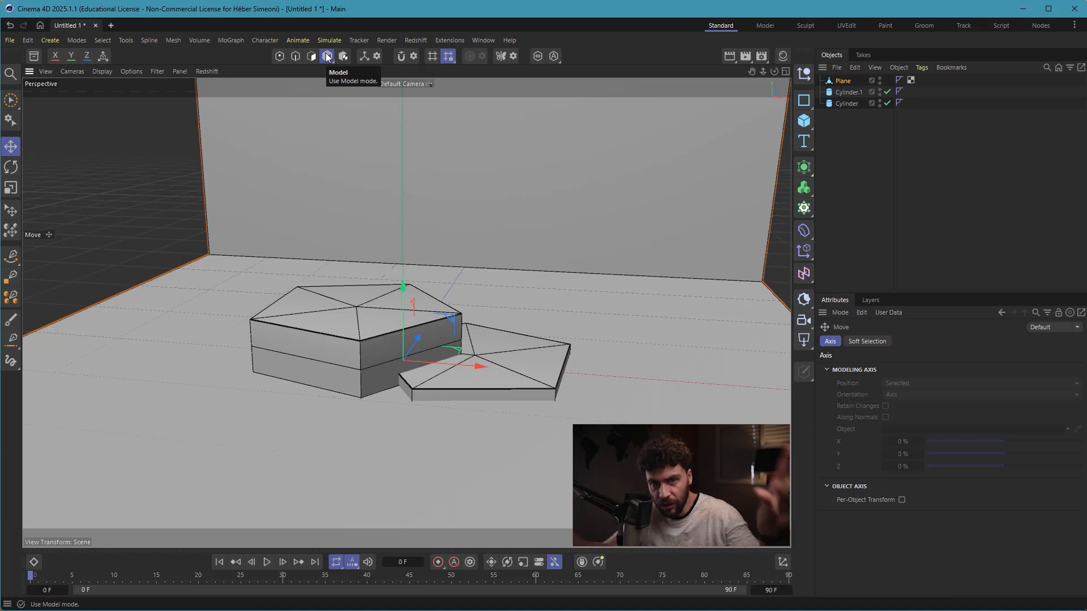
scroll(382, 328, "up", 4)
middle_click_drag(382, 328, 340, 278, "alt")
left_click(474, 339)
left_click_drag(480, 338, 472, 316)
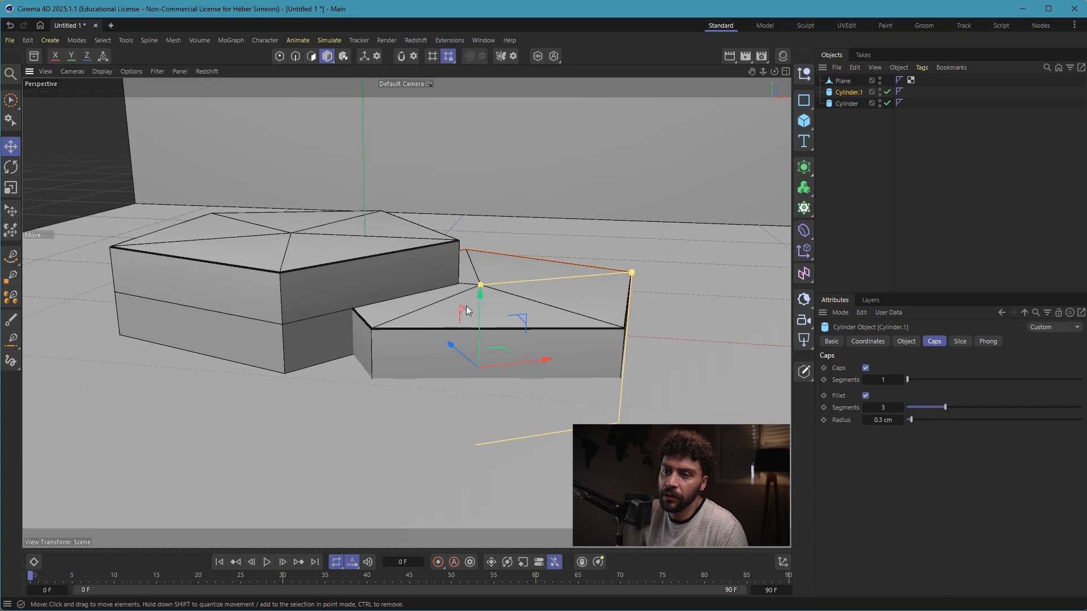
right_click_drag(503, 338, 449, 317, "alt")
left_click(170, 187)
right_click_drag(451, 240, 427, 298, "alt")
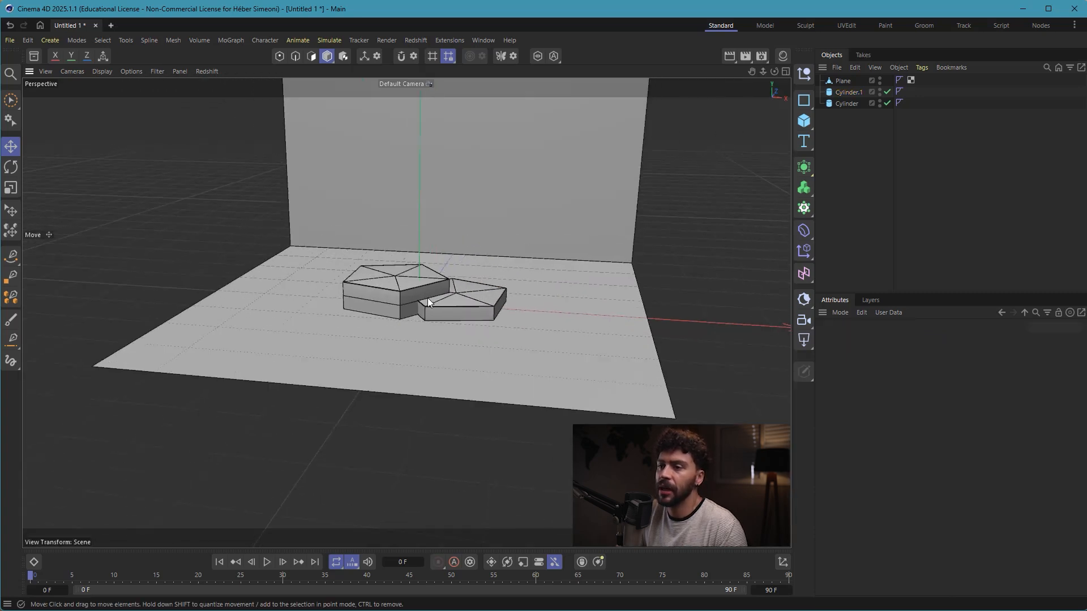
left_click_drag(426, 298, 453, 270, "alt")
left_click_drag(403, 319, 447, 300, "alt")
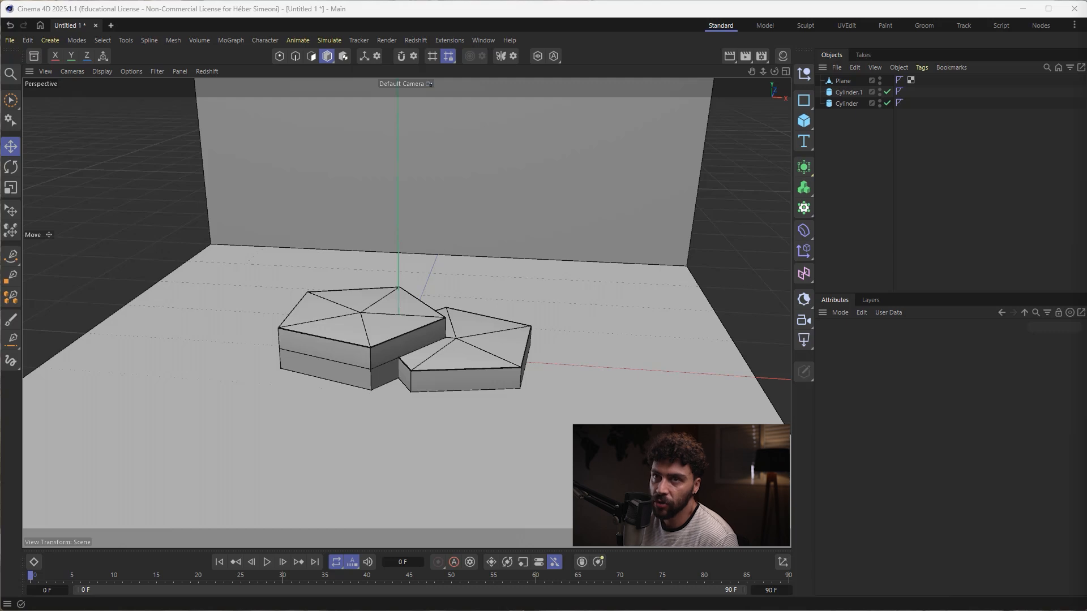
left_click_drag(532, 250, 442, 309, "alt")
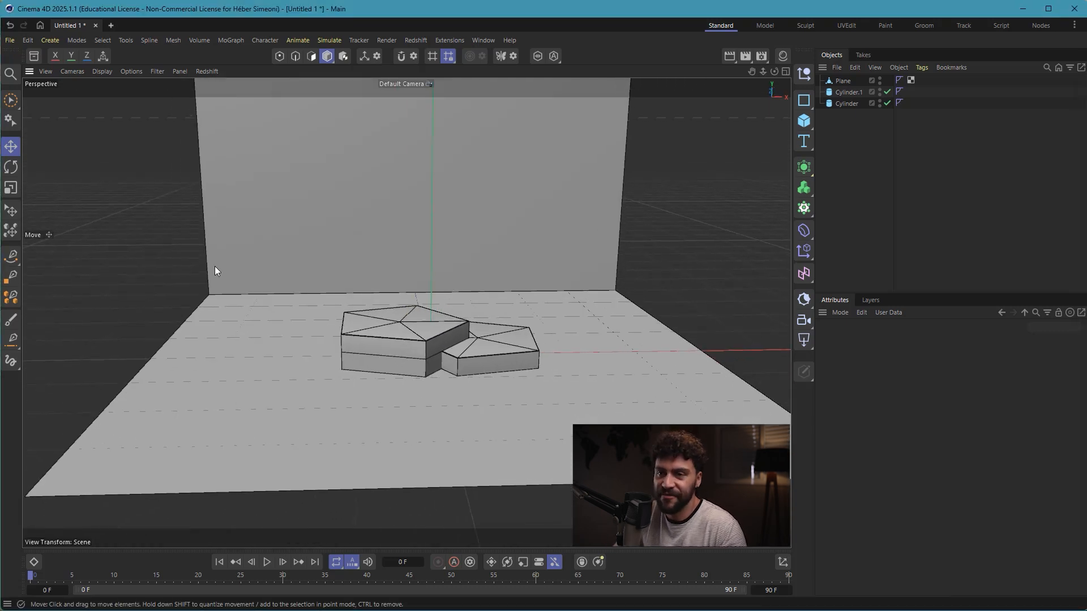
Merge the file caneca.c4d from the 77 como aprender C4D em 2025 folder into the current scene.
left_click(10, 41)
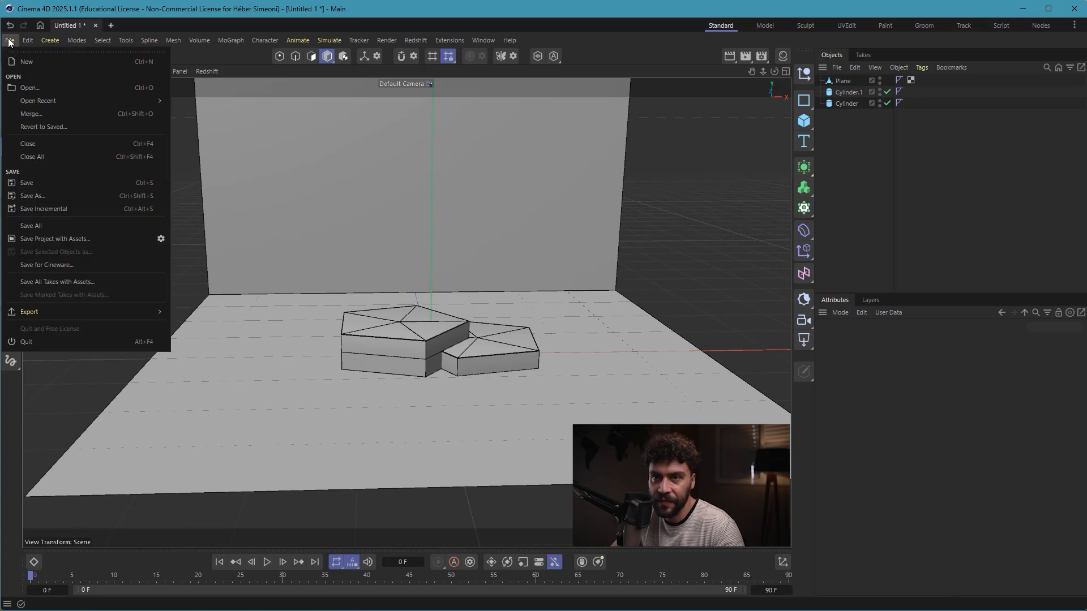
left_click(33, 115)
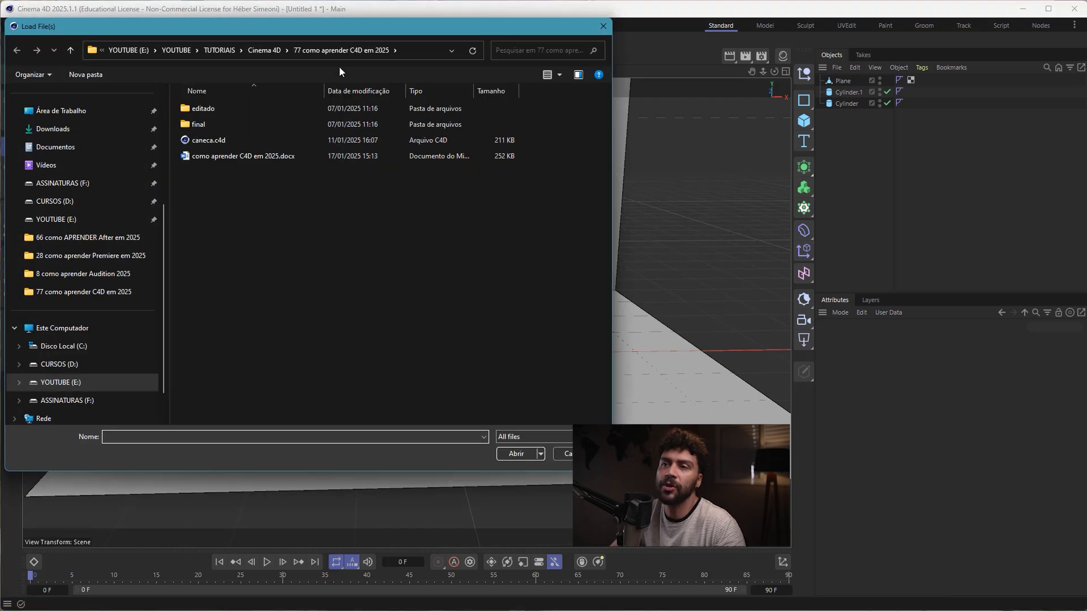
left_click_drag(340, 29, 435, 67)
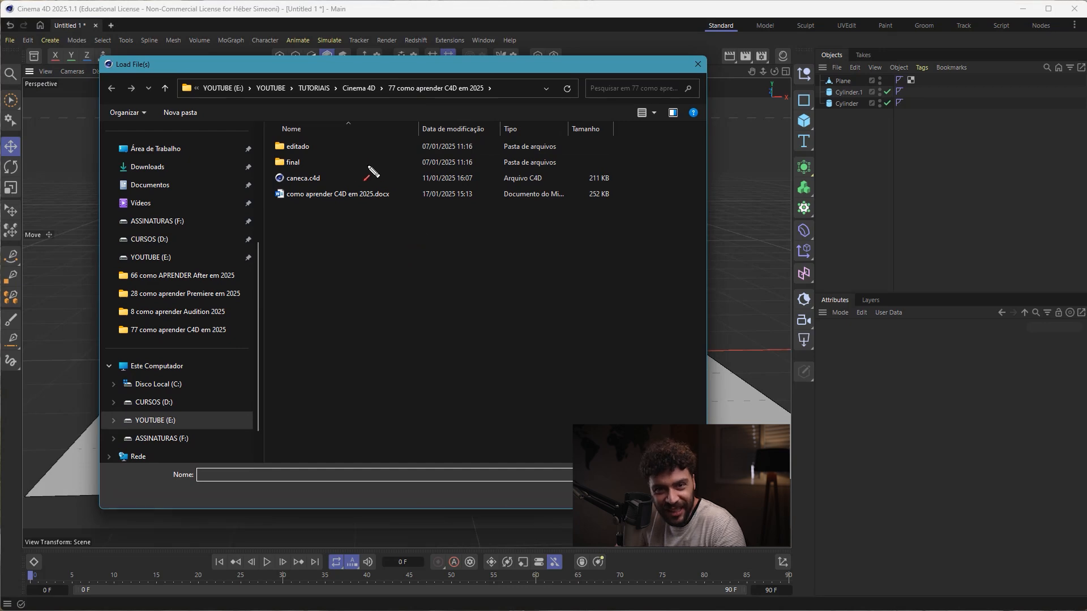
left_click(297, 180)
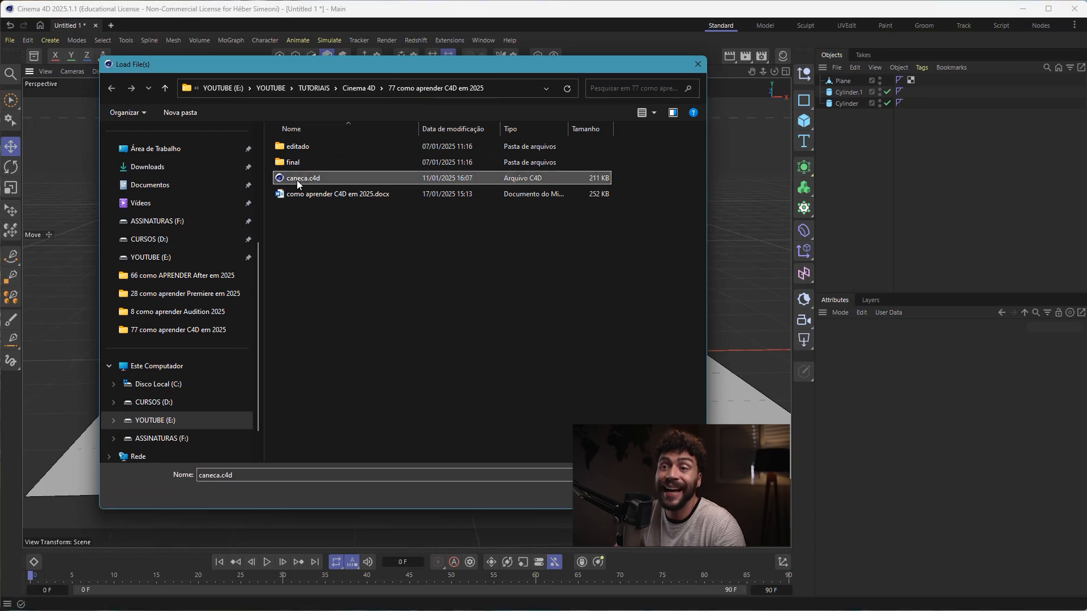
double_click(293, 179)
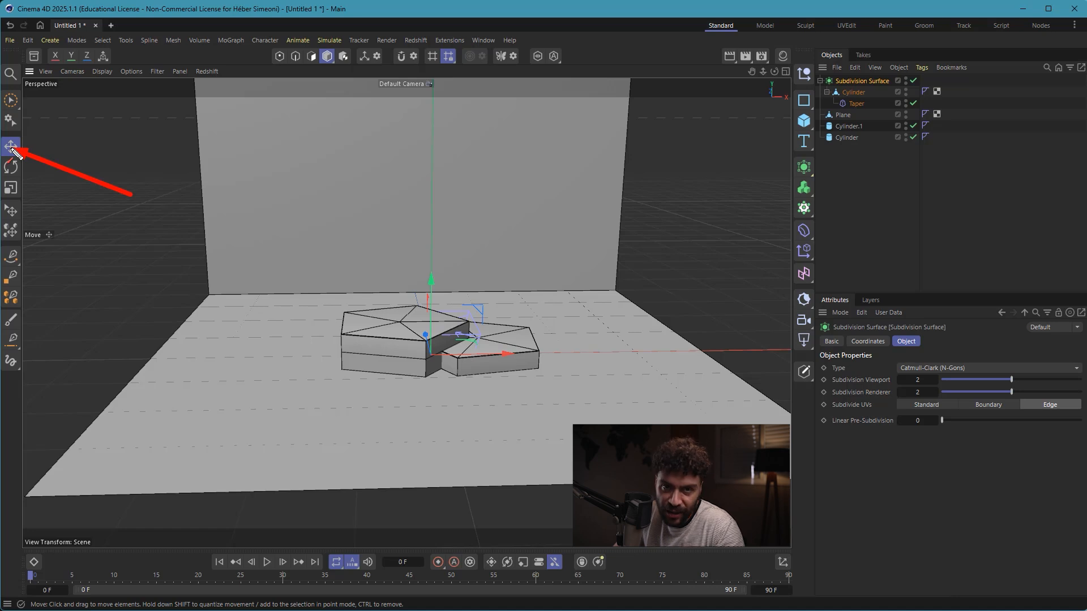
Raise the merged mug above the cylinders and rotate it about its vertical axis until the handle points sideways.
left_click_drag(431, 282, 406, 205)
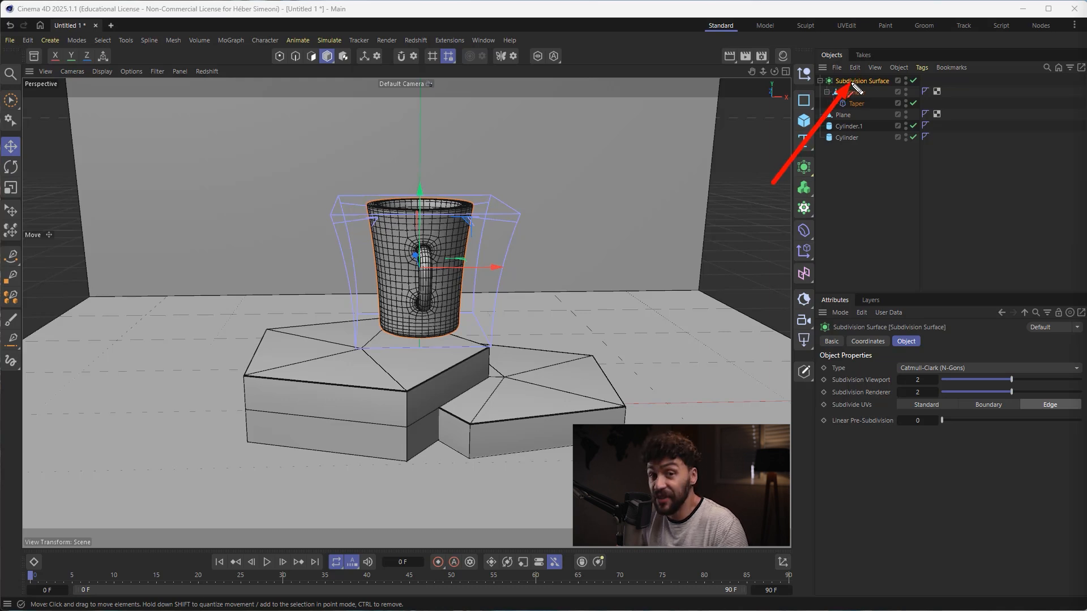
left_click(11, 166)
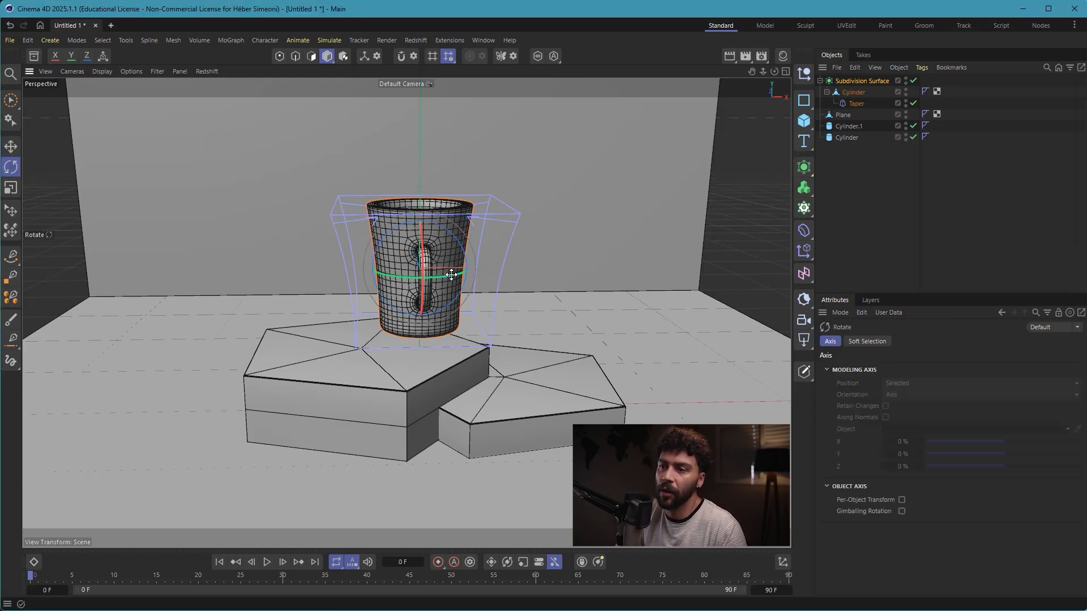
left_click_drag(451, 275, 355, 270)
left_click_drag(437, 314, 421, 249, "alt")
key("e")
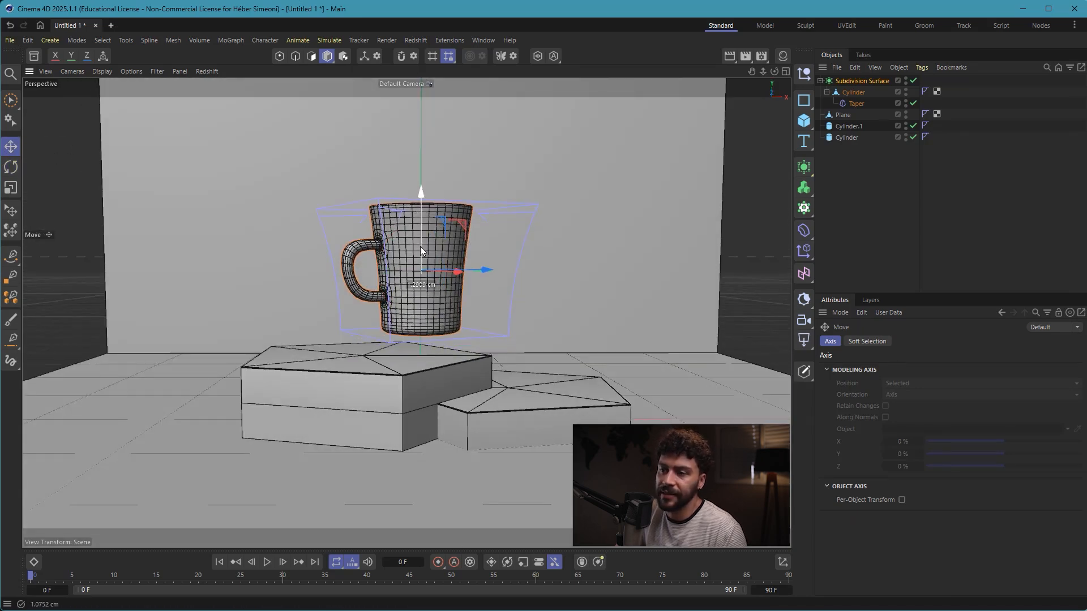
Switch to the four-view layout and frame the mug and cylinders in the Top, Right and Front views.
middle_click(421, 250)
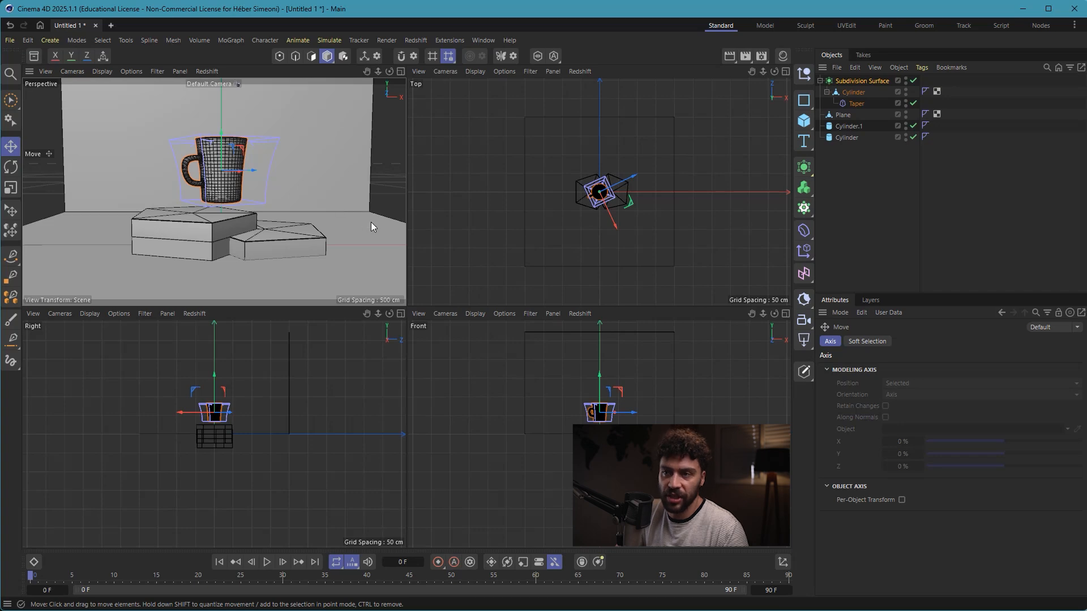
middle_click(331, 233)
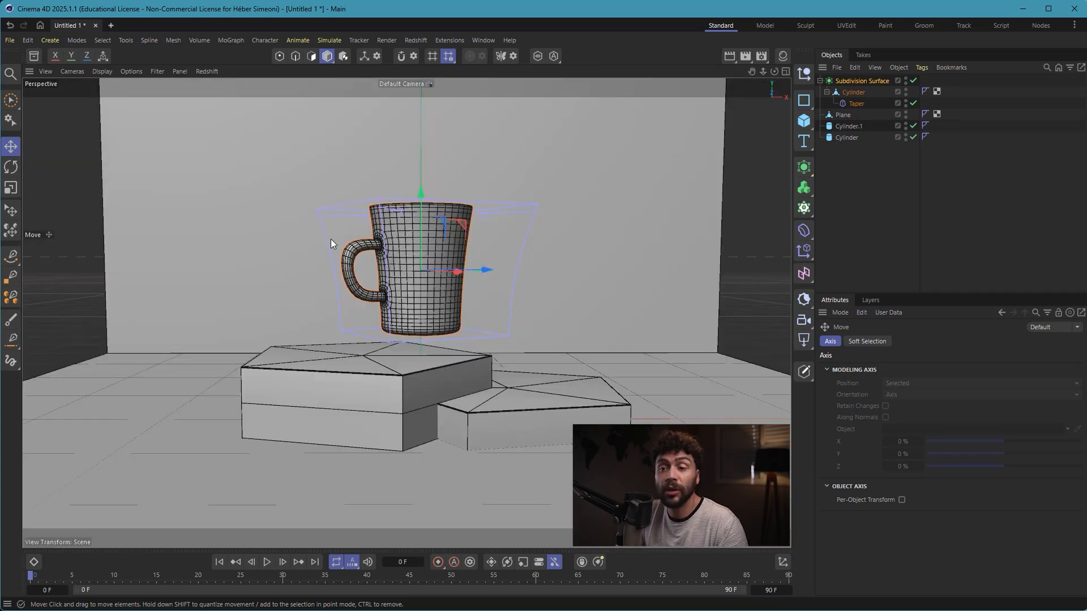
middle_click(331, 240)
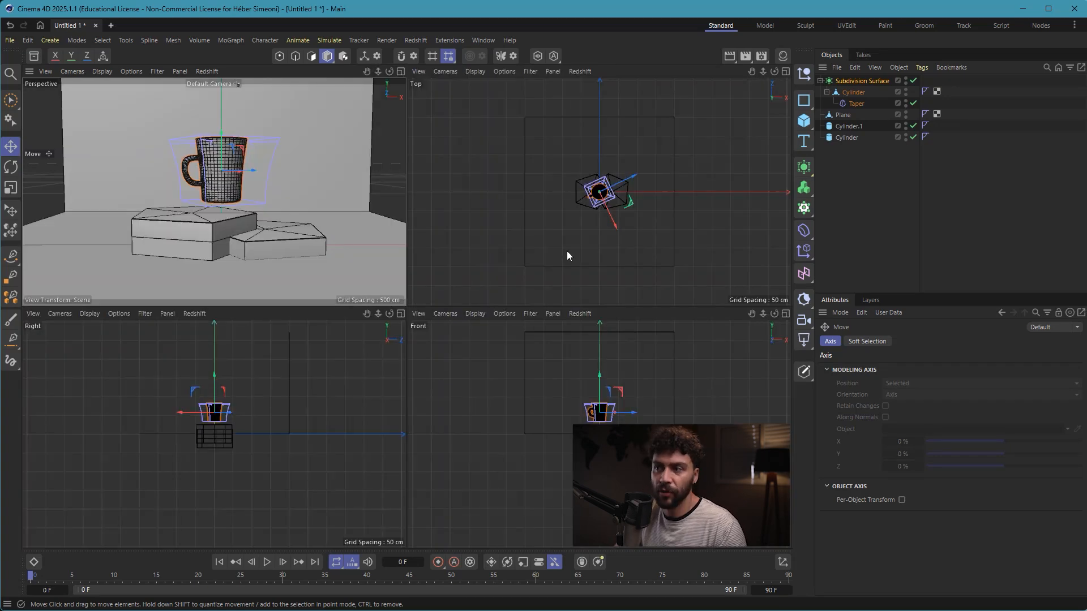
scroll(629, 180, "up", 3)
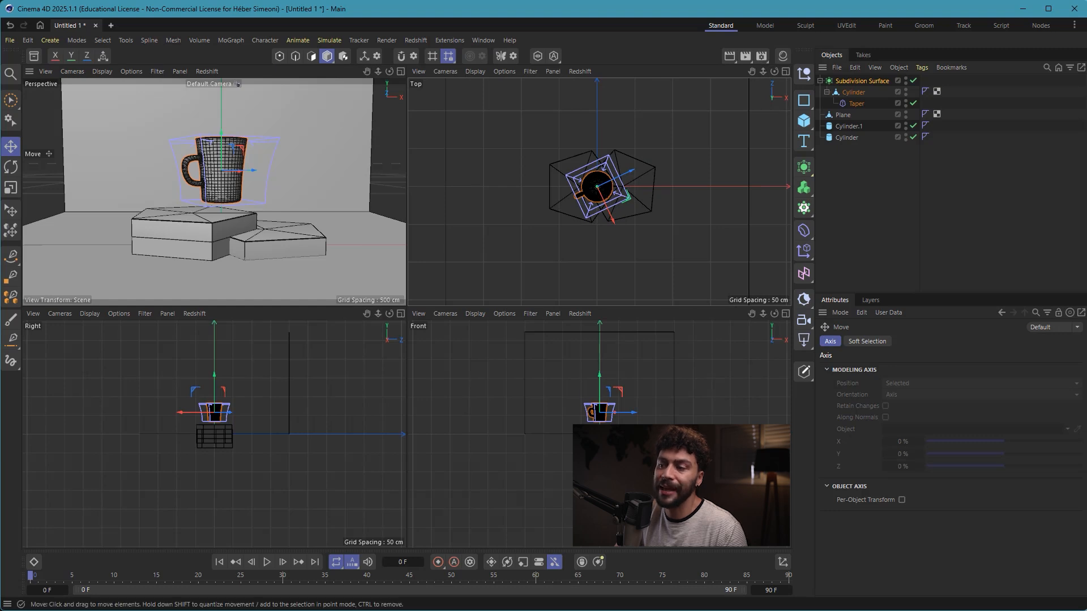
scroll(626, 401, "up", 4)
scroll(255, 416, "up", 4)
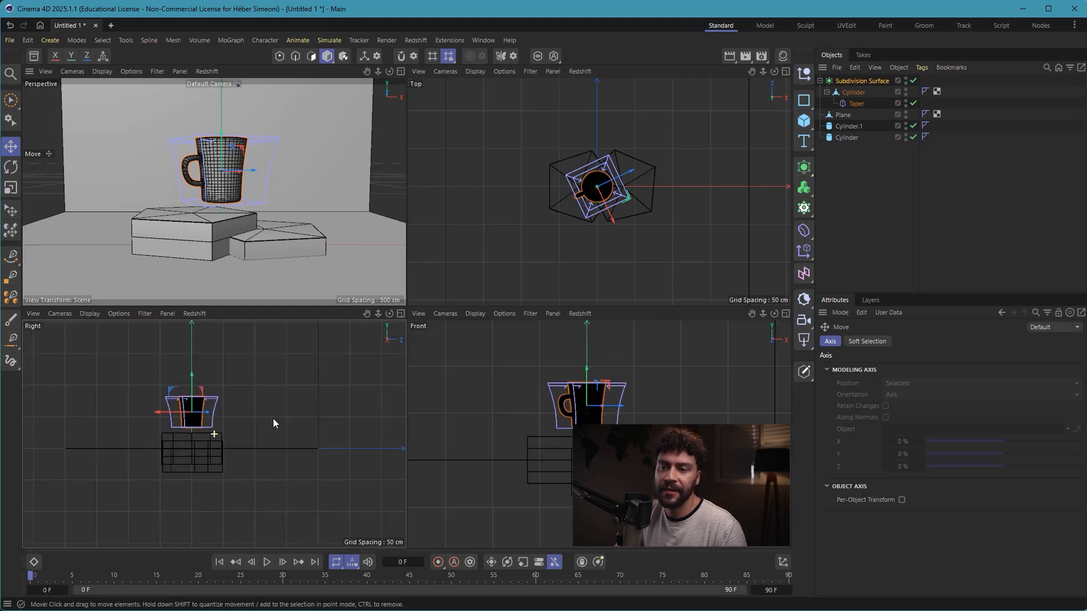
middle_click_drag(273, 419, 274, 389, "alt")
mouse_move(634, 475)
middle_mouse_down("alt")
mouse_move(614, 441)
mouse_move(626, 471)
middle_mouse_up("alt")
middle_click_drag(614, 243, 603, 221, "alt")
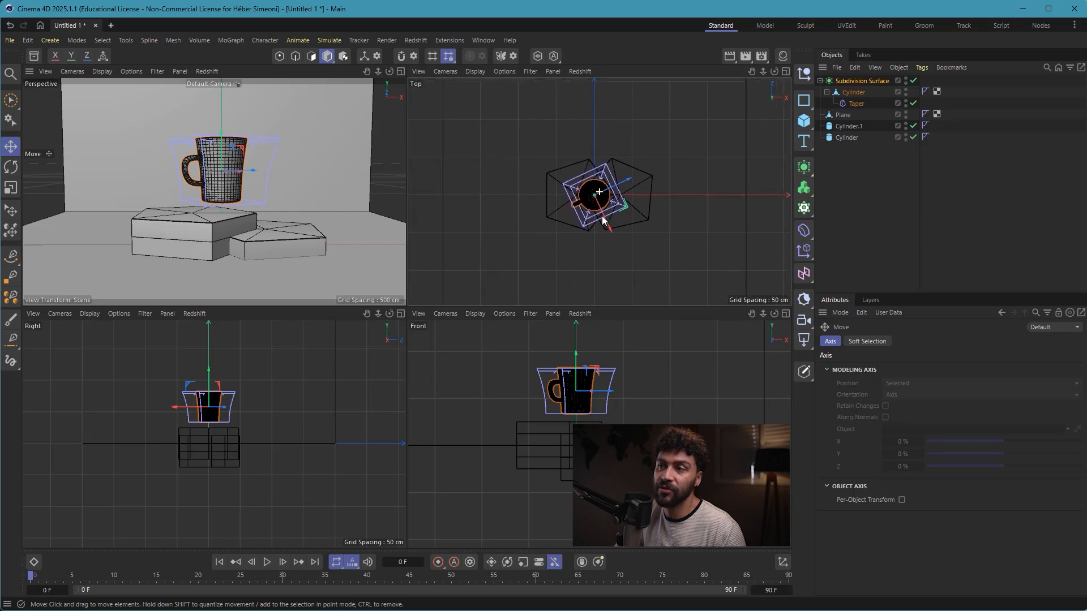
Move the mug in the Top view so it sits over the taller cylinder.
right_click_drag(602, 221, 630, 196, "alt")
middle_click_drag(630, 196, 622, 212, "alt")
right_click_drag(622, 211, 606, 215, "alt")
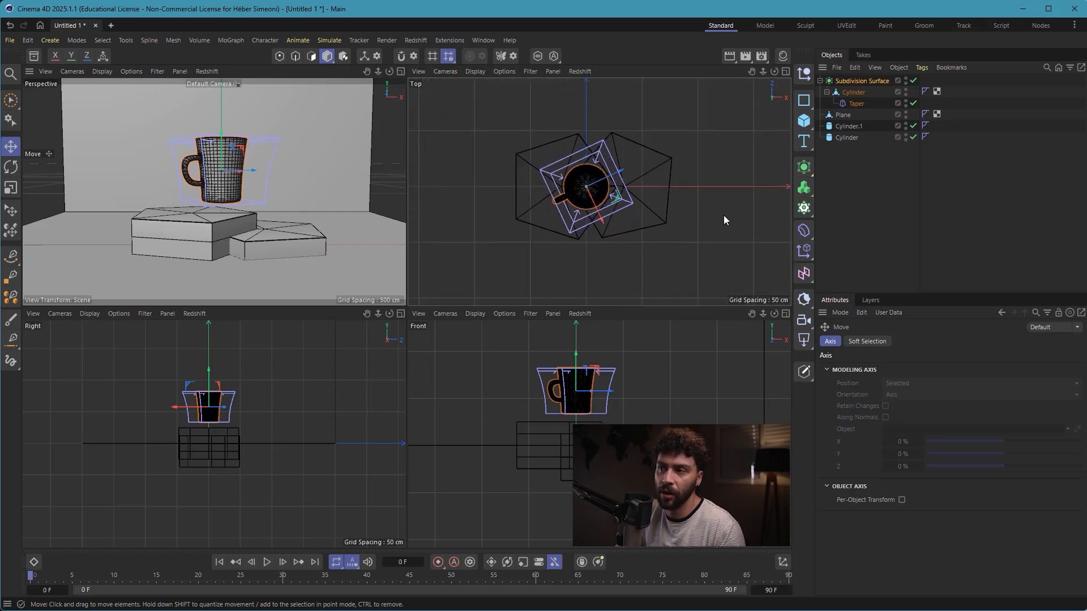
left_click_drag(724, 216, 695, 212)
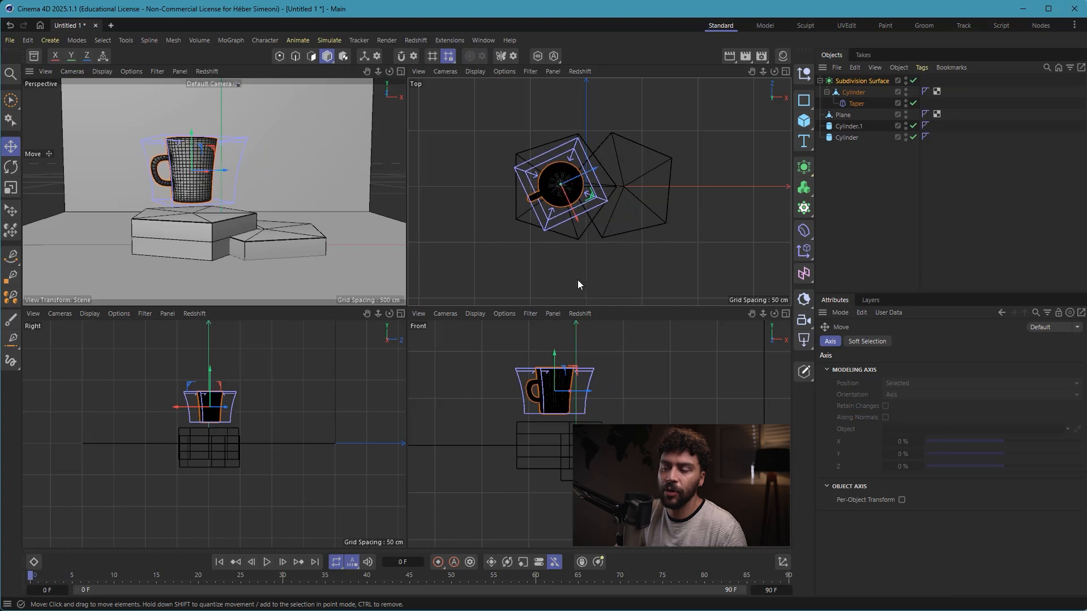
Tilt the mug with the Rotate tool in the Front view so its rim leans away from the handle.
scroll(571, 398, "up", 4)
key("r")
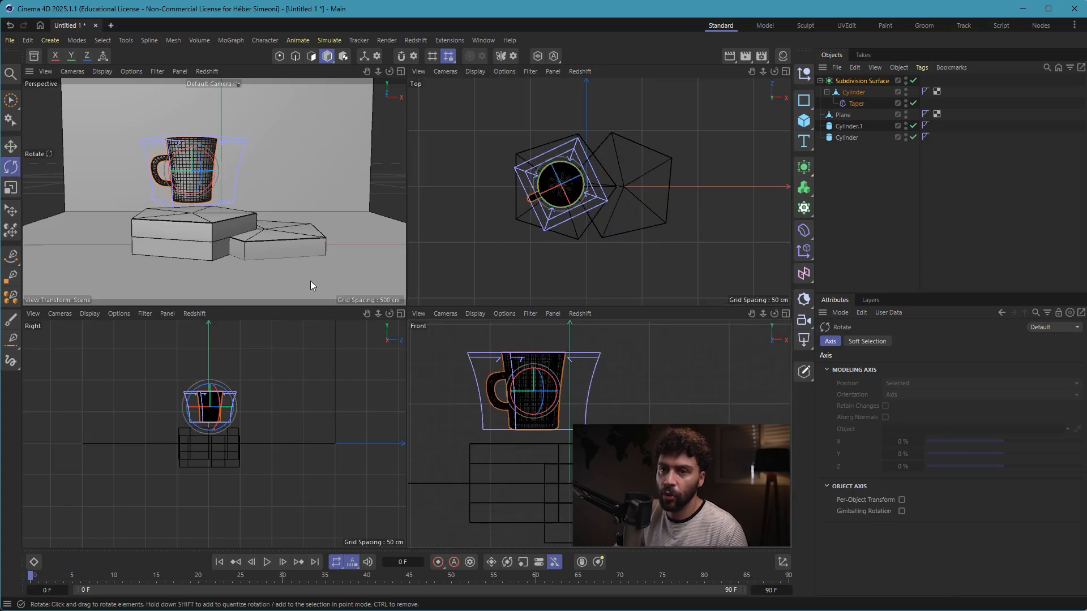
left_click_drag(673, 364, 691, 400)
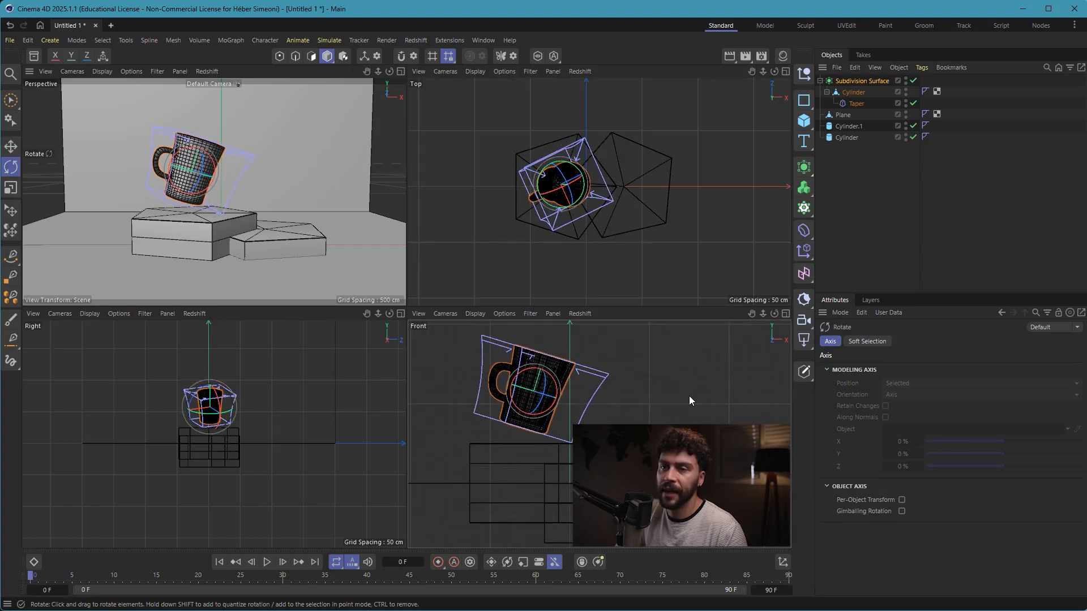
Maximize the Perspective view and set its display to Gouraud Shading without lines.
middle_click(219, 202)
left_click_drag(400, 249, 377, 261, "alt")
key("ctrl+z")
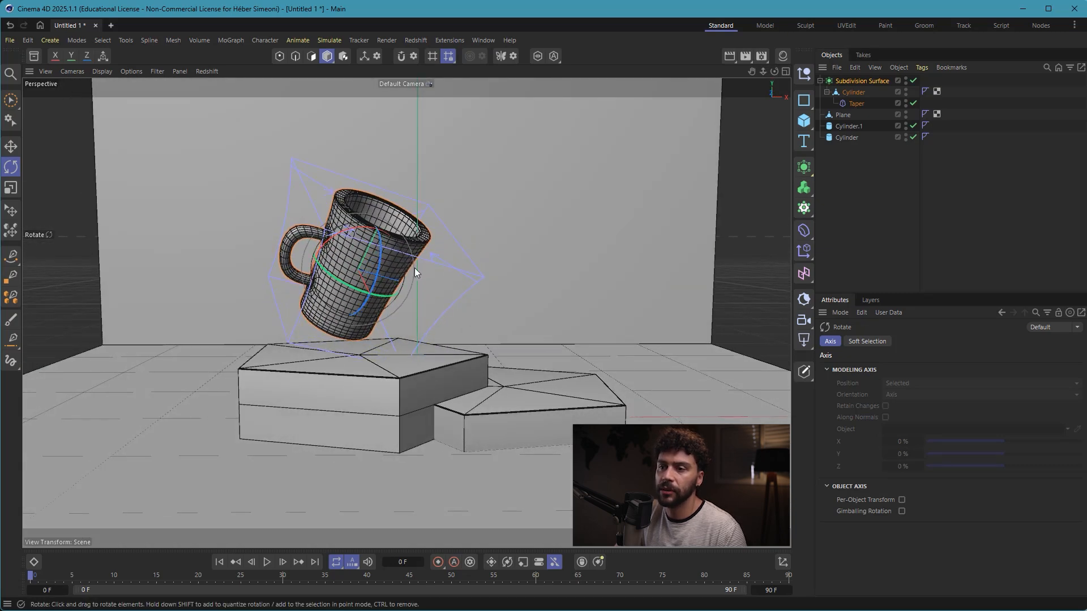
scroll(407, 271, "down", 1)
middle_click_drag(399, 274, 389, 268, "alt")
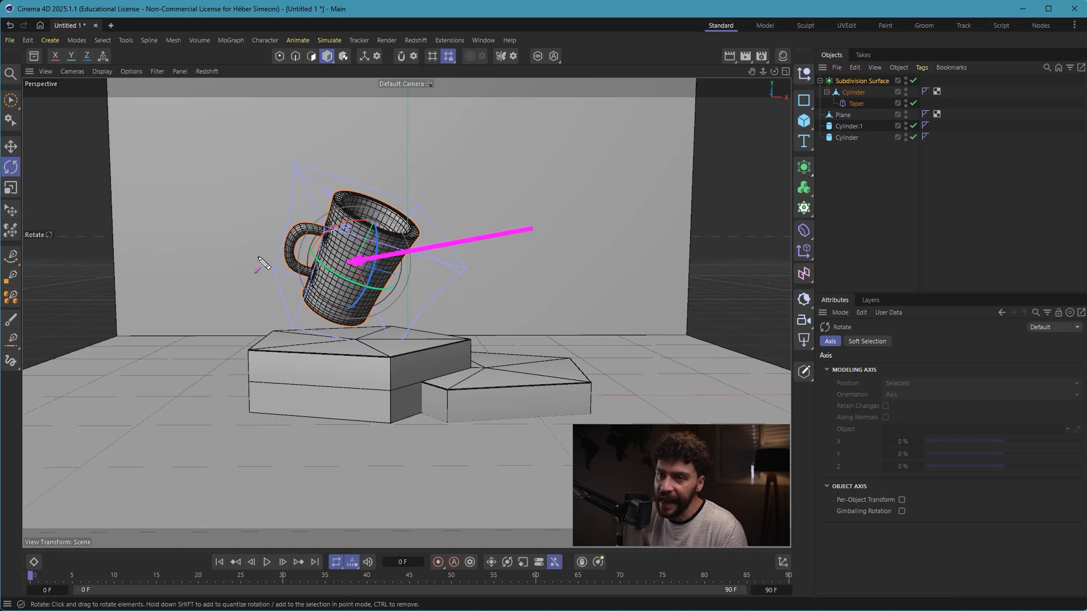
left_click(102, 71)
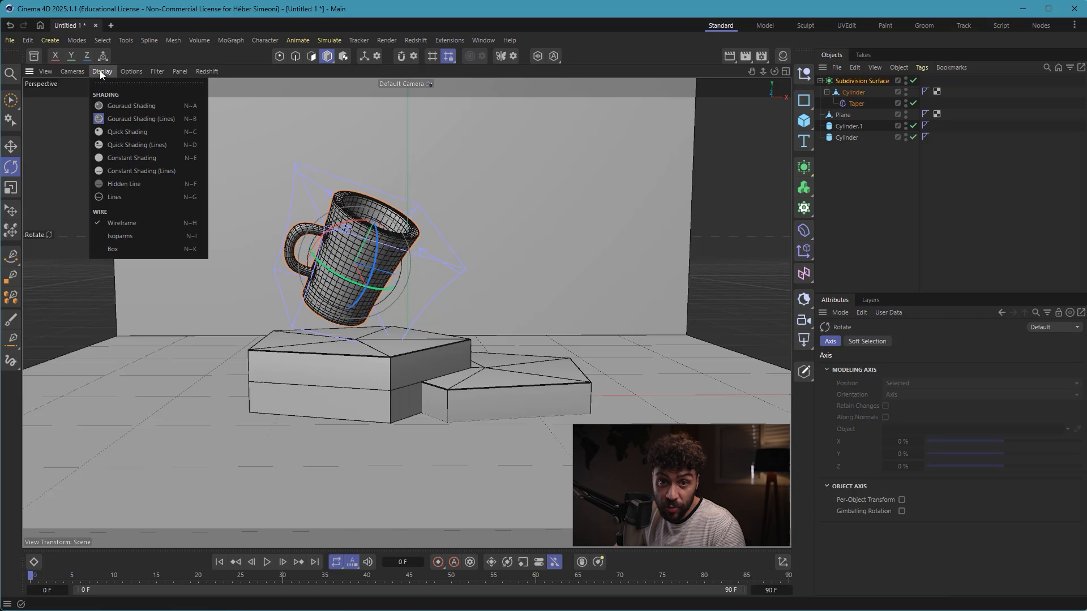
left_click(114, 107)
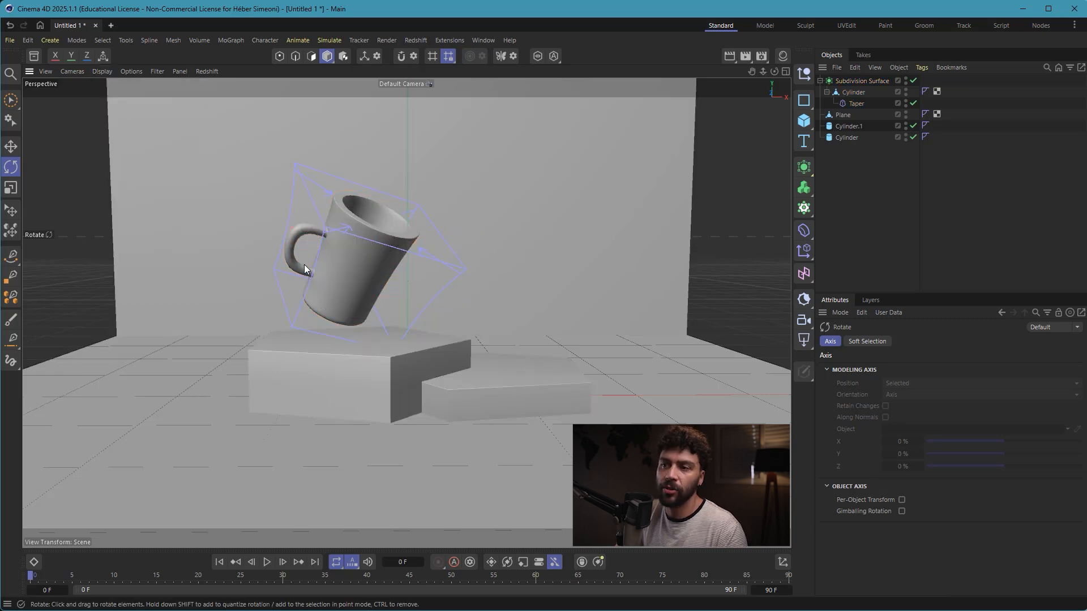
left_click_drag(304, 264, 372, 310, "alt")
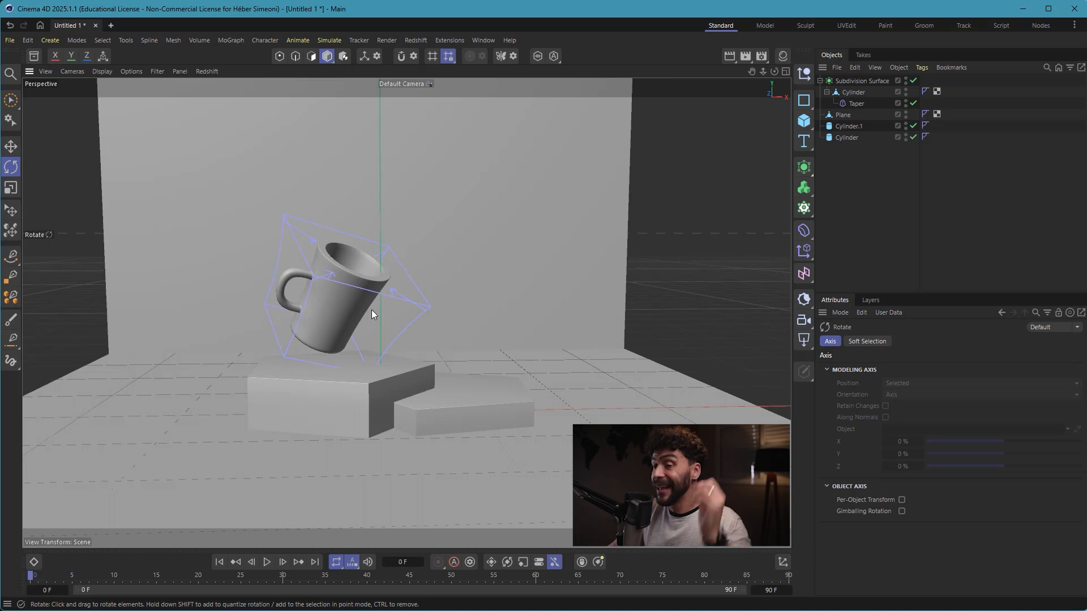
Create an Instance of the mug's Subdivision Surface object.
left_click(407, 386)
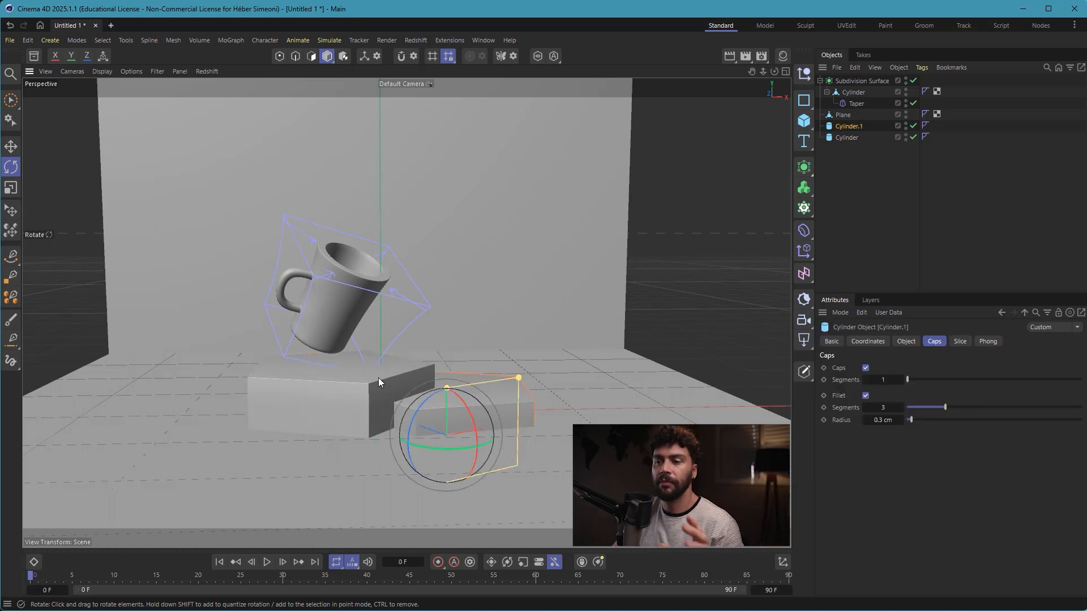
left_click(486, 413)
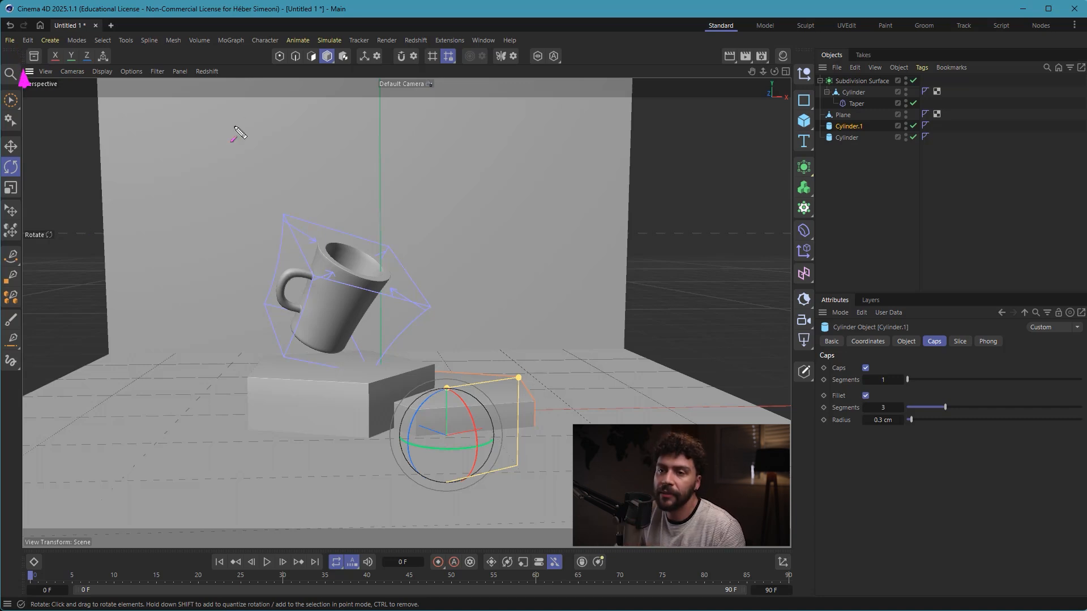
left_click(858, 82)
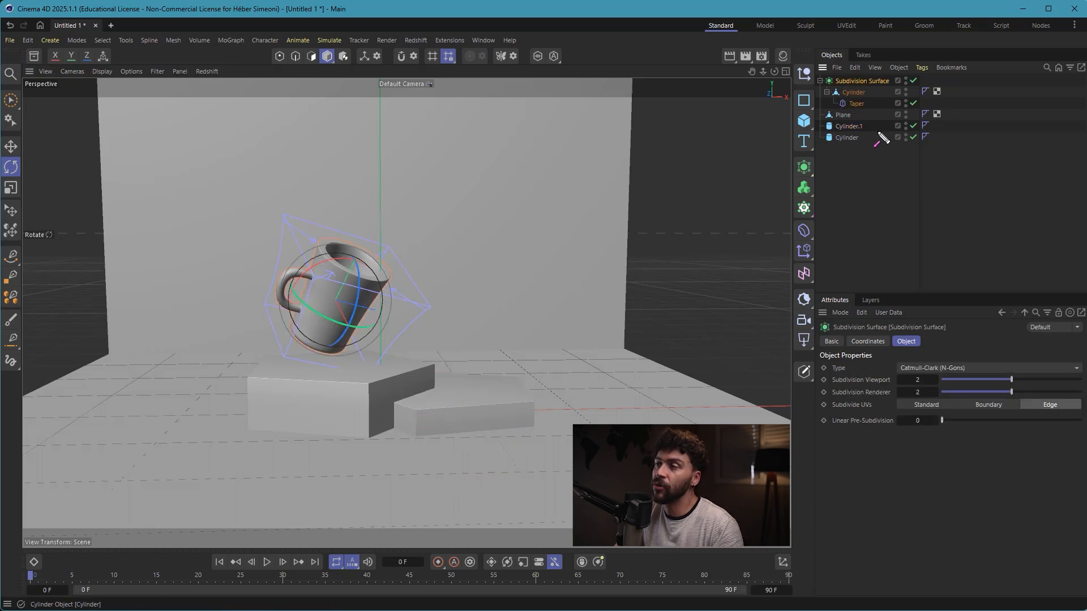
left_click(804, 167)
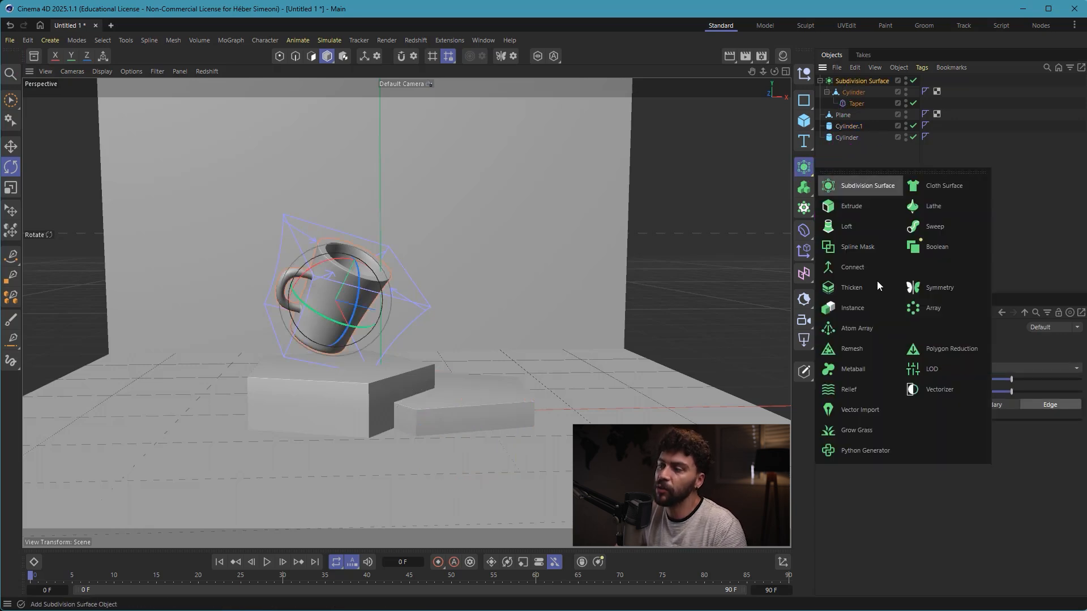
left_click(855, 309)
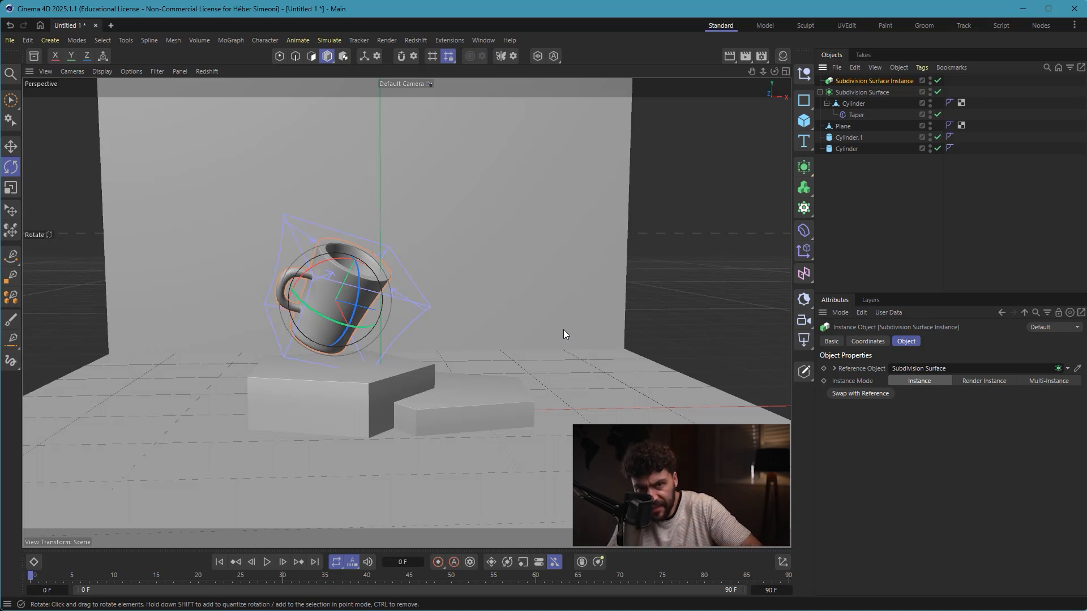
Move the mug instance over the shorter cylinder in the Top view and lower it in the Front view.
middle_click(484, 321)
key("e")
scroll(617, 202, "up", 3)
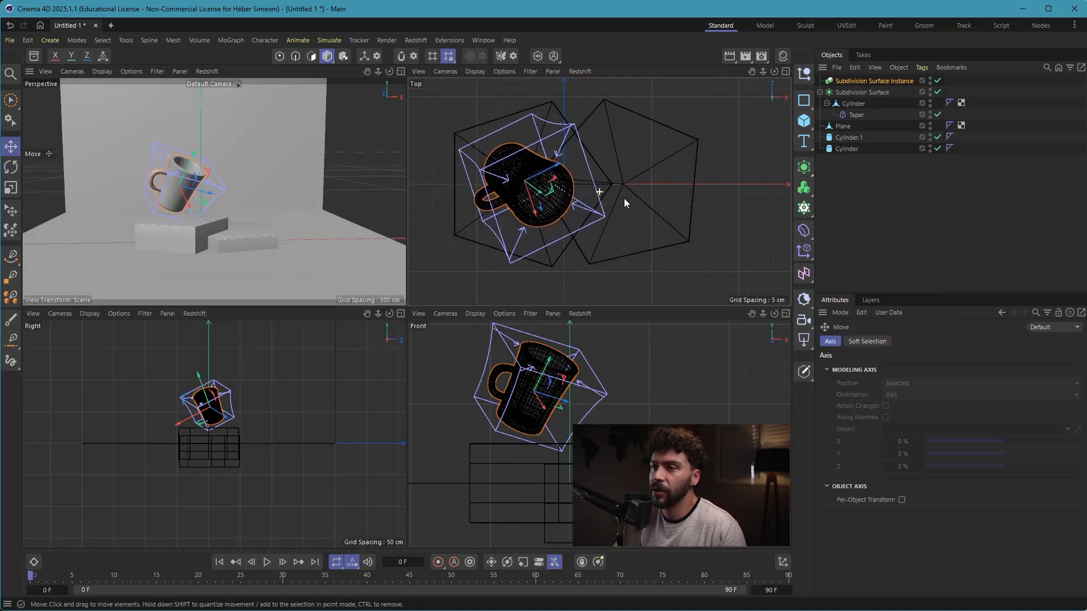
left_click_drag(624, 198, 709, 190)
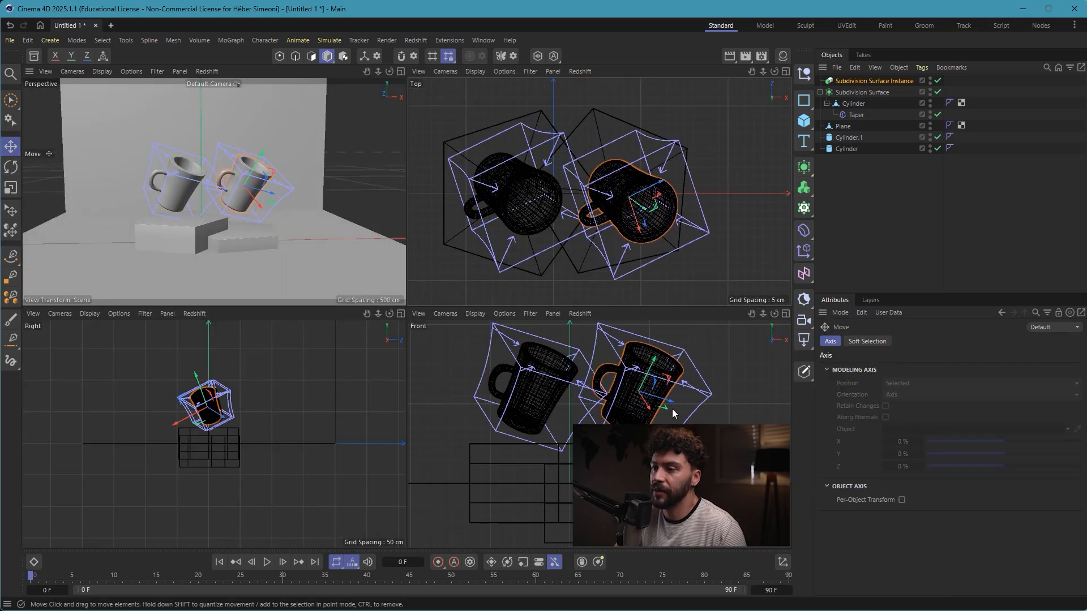
middle_click_drag(672, 409, 658, 401, "alt")
left_click_drag(703, 366, 704, 385)
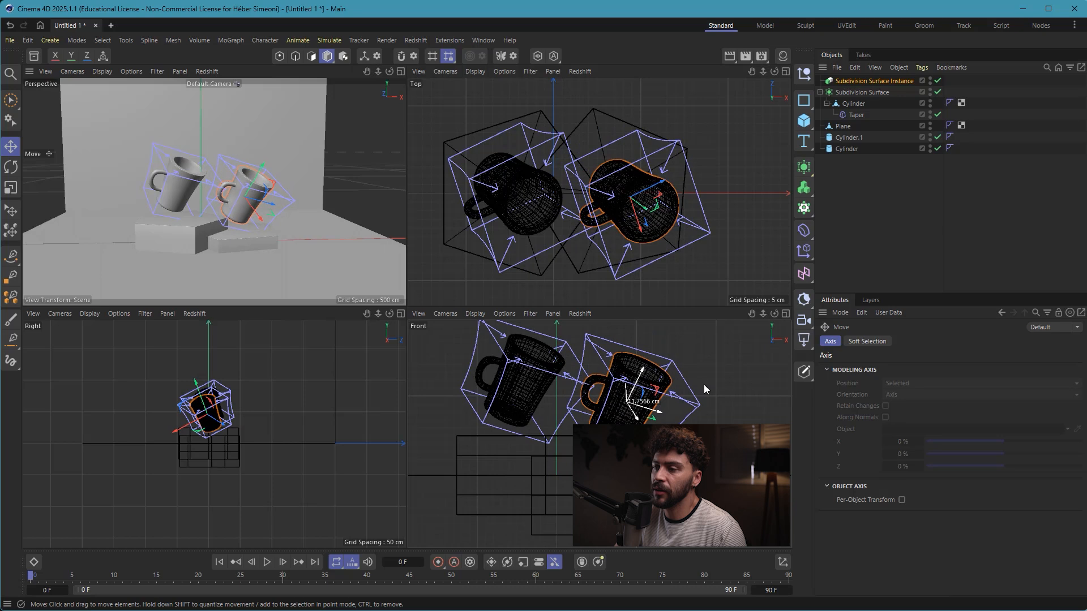
Rotate the mug instance about its own vertical axis in the Perspective view until its handle points away from the original mug.
middle_click(260, 246)
left_click(18, 168)
middle_click_drag(470, 326, 461, 293, "alt")
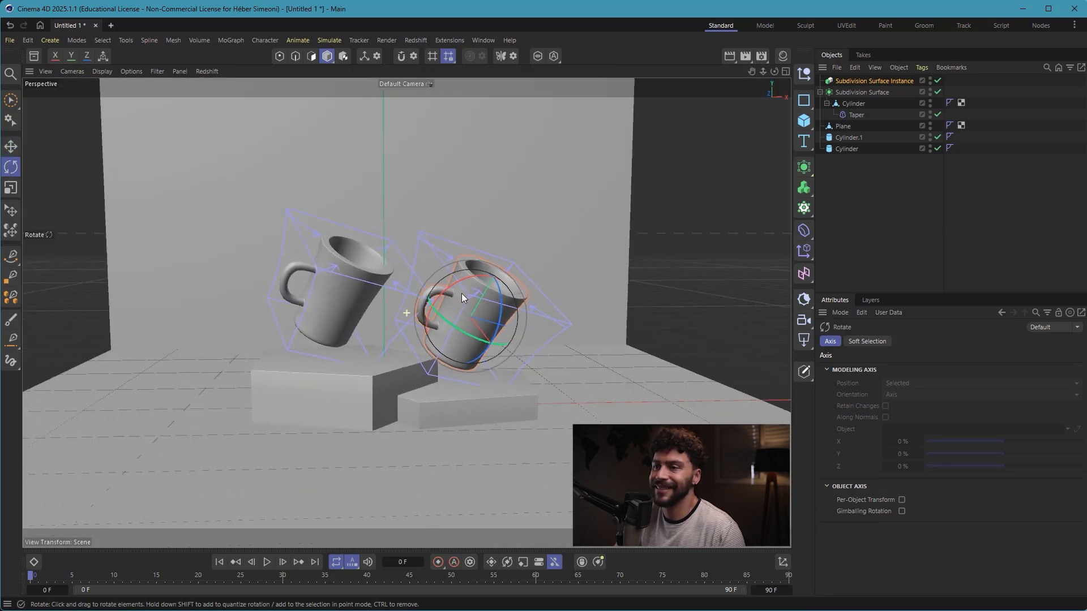
left_click_drag(463, 329, 264, 243)
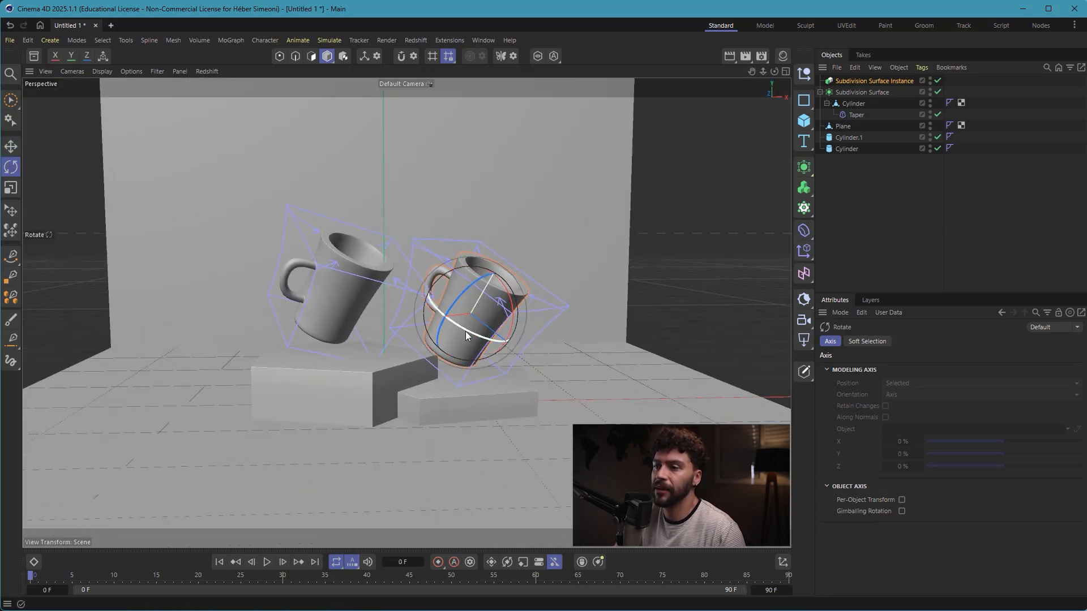
left_click_drag(466, 333, 359, 318)
key("ctrl+z")
scroll(484, 324, "up", 2)
key("ctrl+z")
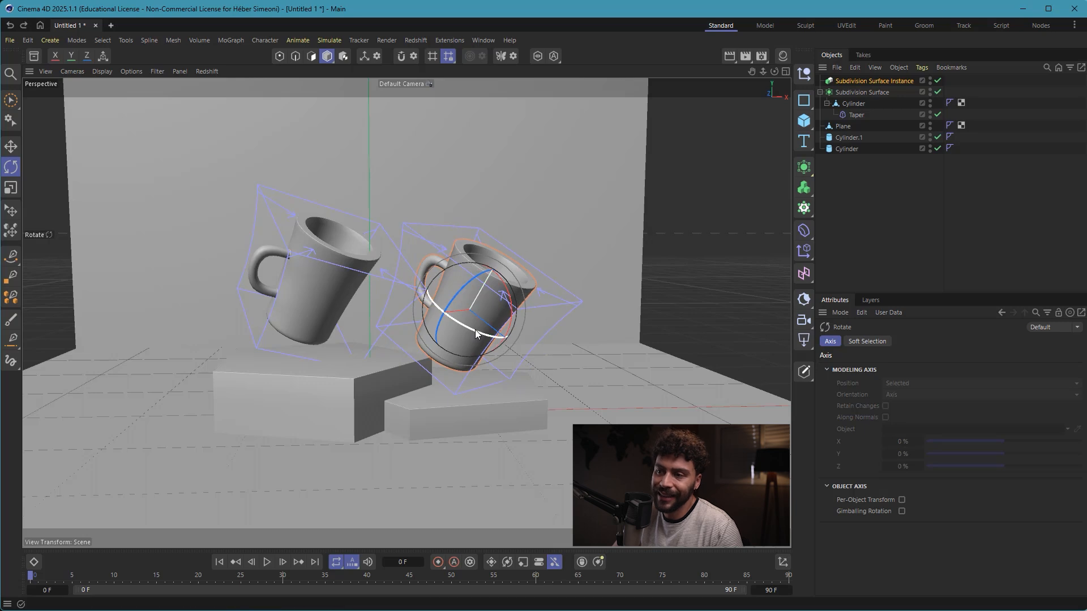
left_click_drag(474, 329, 427, 244)
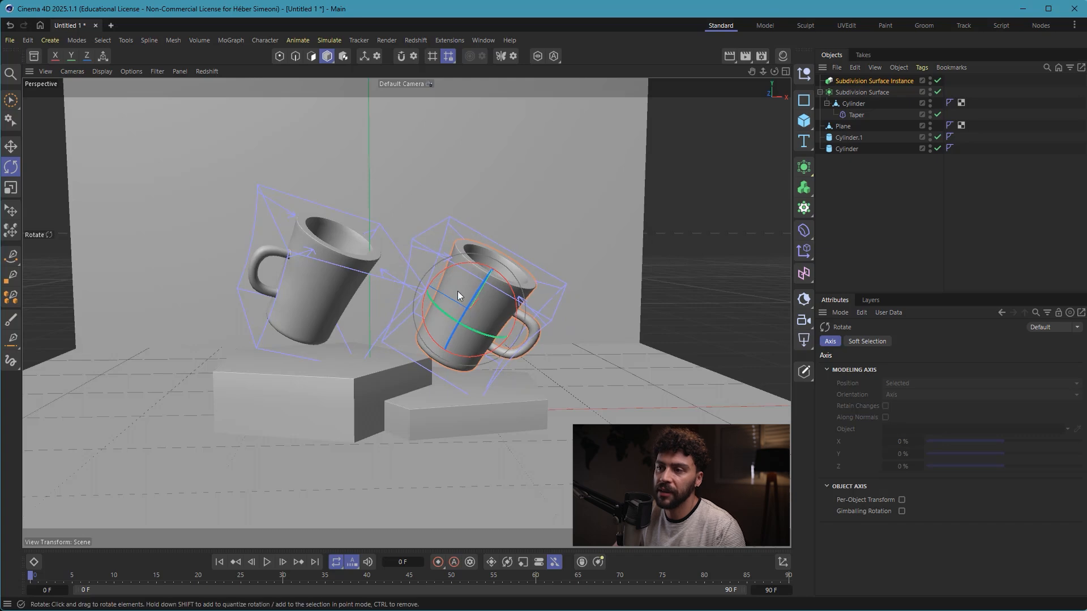
Shift the mug instance slightly toward the original mug in the Top view, return to the Perspective view and deselect it.
left_click_drag(454, 316, 493, 304, "alt")
key("e")
middle_click(493, 300)
left_click_drag(713, 213, 702, 212)
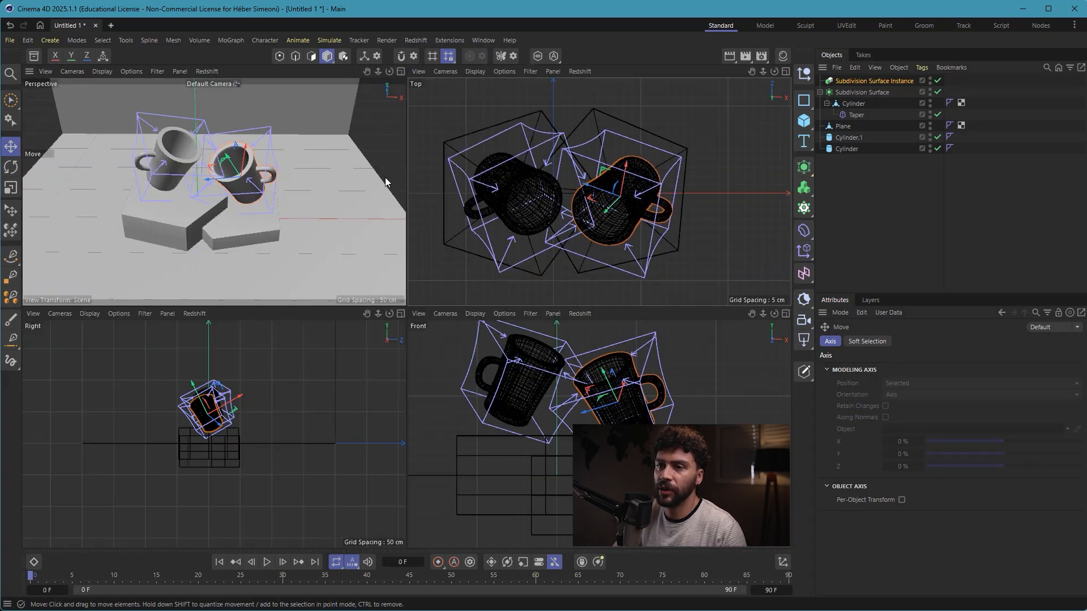
middle_click(386, 180)
left_click_drag(416, 289, 528, 267, "alt")
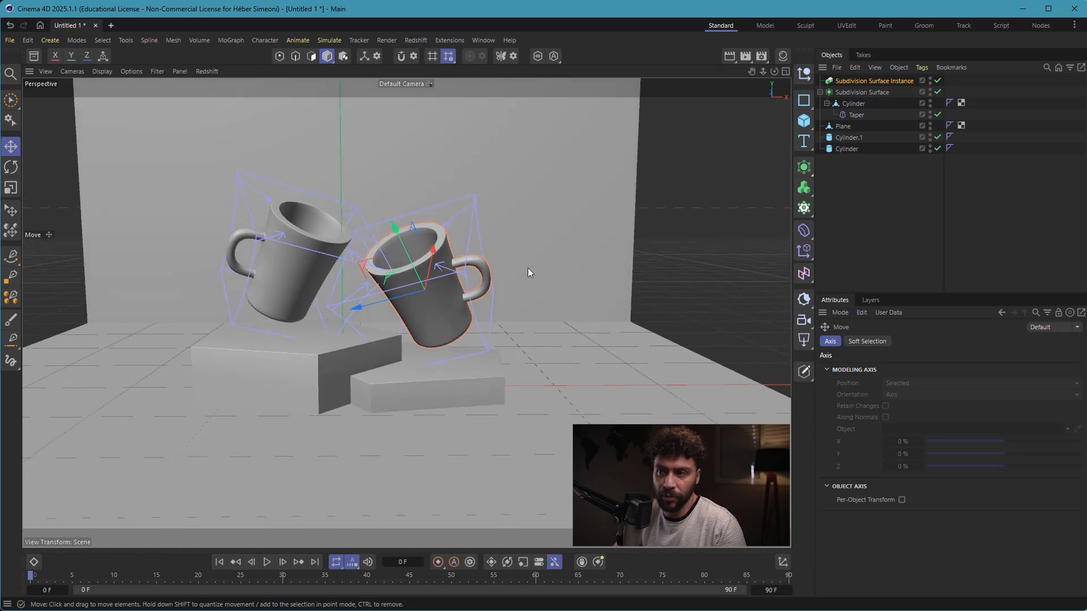
left_click(619, 247)
left_click(680, 273)
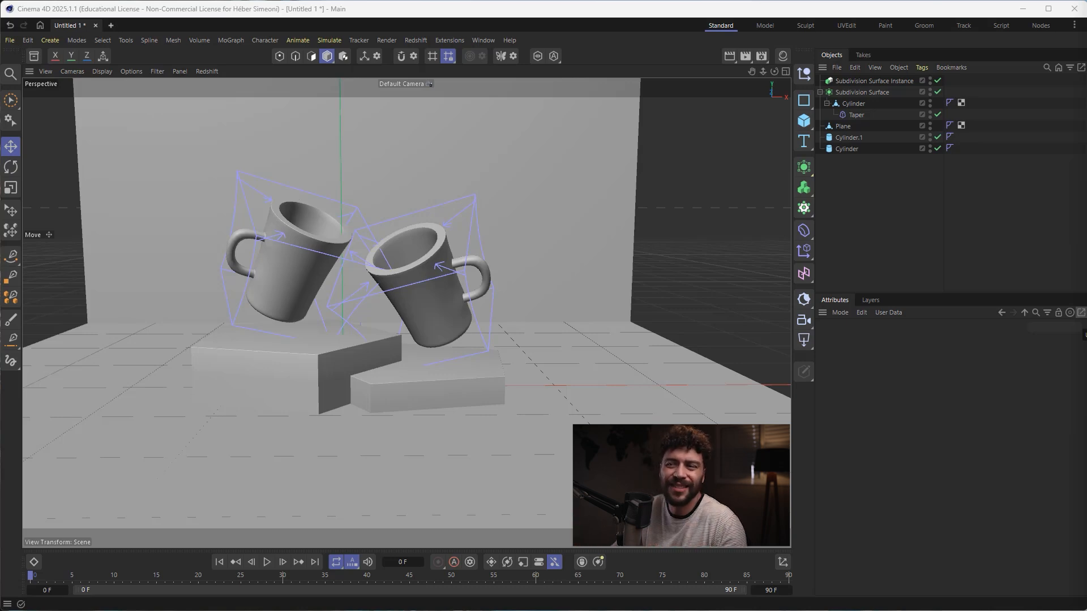
Open the Render Settings, choose Redshift as the renderer and close the window.
middle_click_drag(446, 293, 452, 316, "alt")
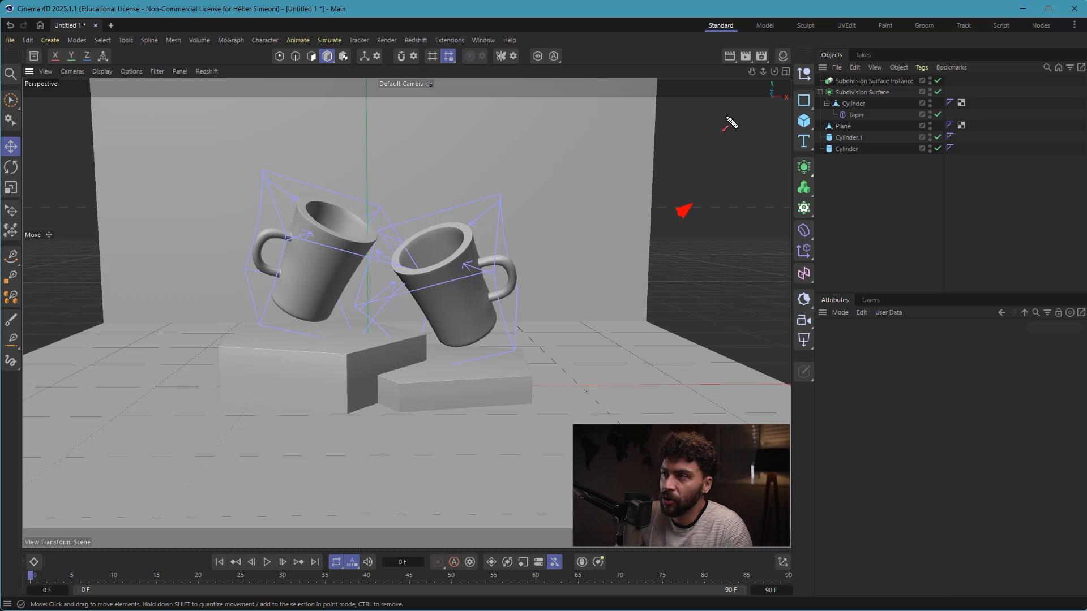
left_click(762, 57)
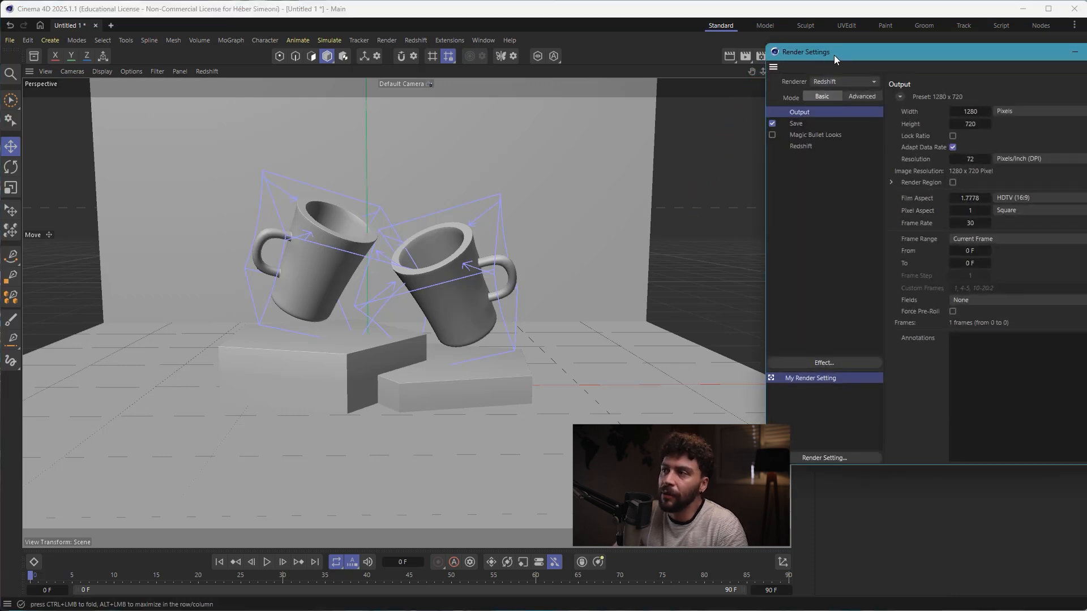
left_click_drag(834, 55, 319, 58)
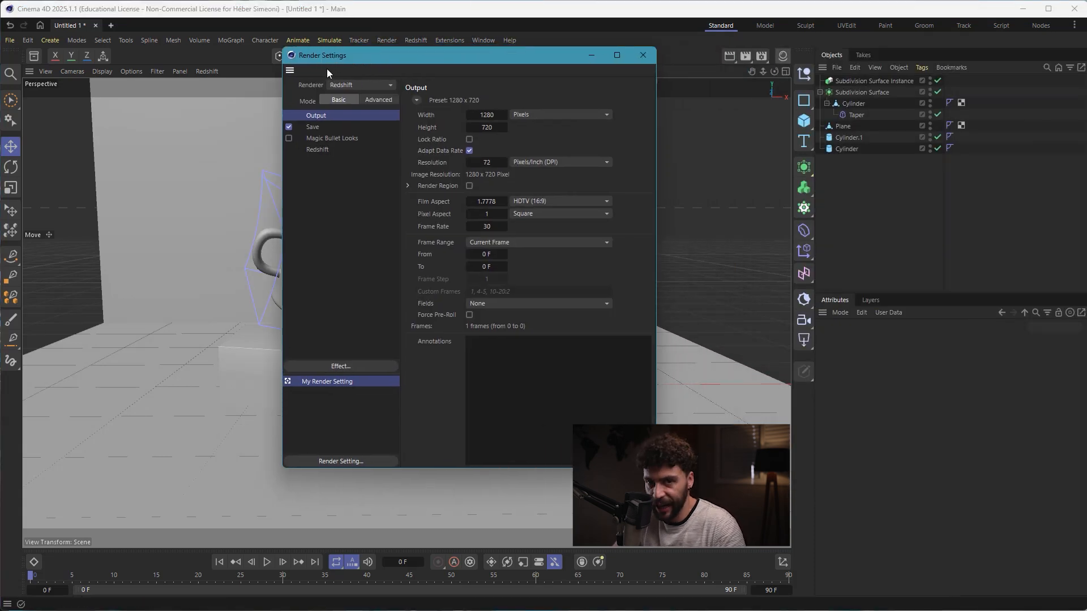
left_click_drag(281, 140, 312, 92)
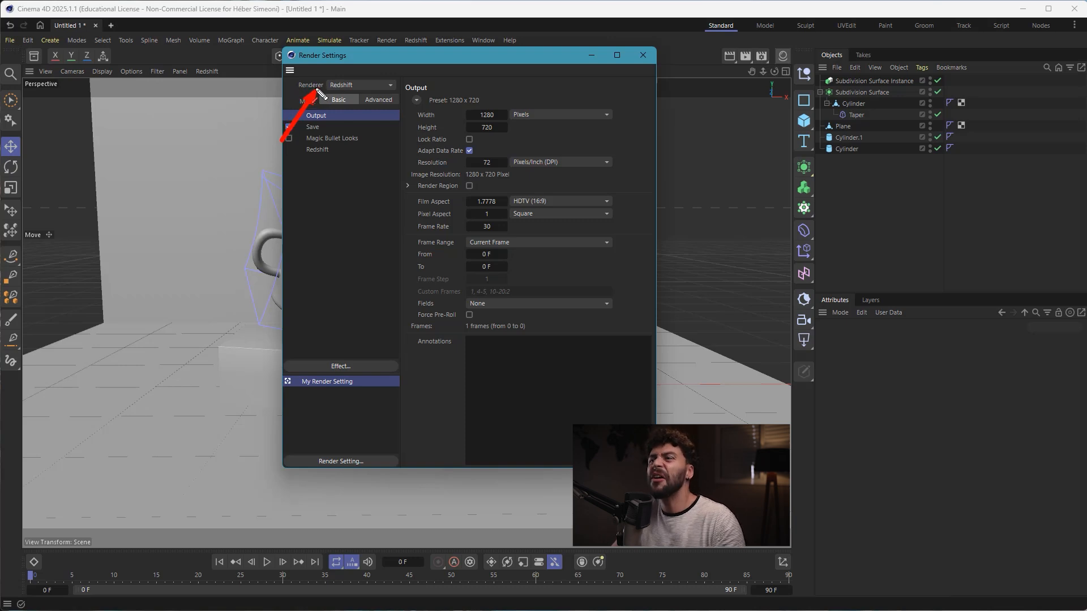
left_click(342, 86)
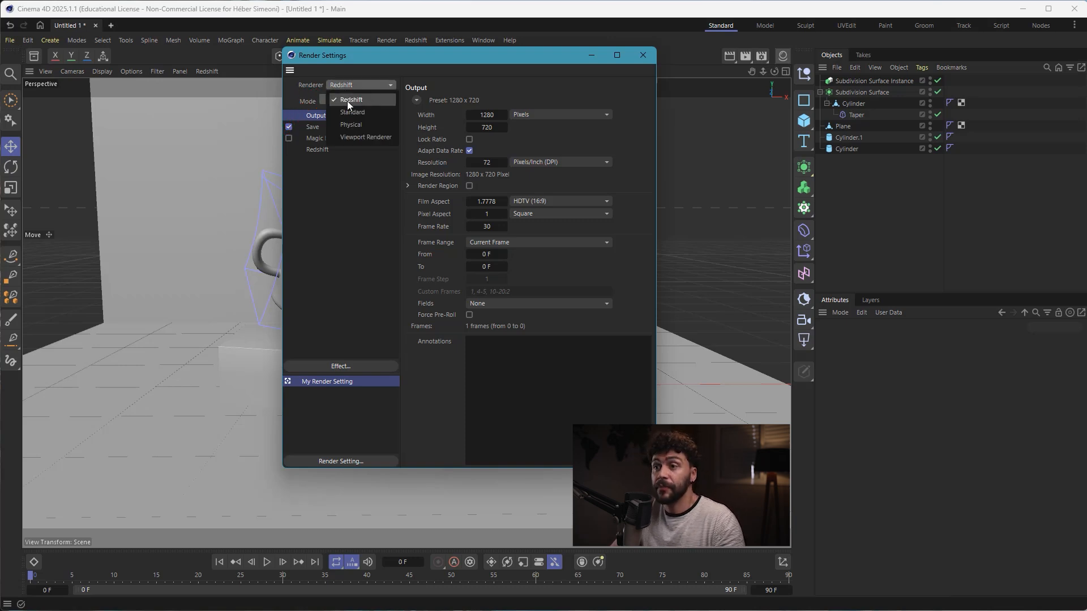
left_click(348, 101)
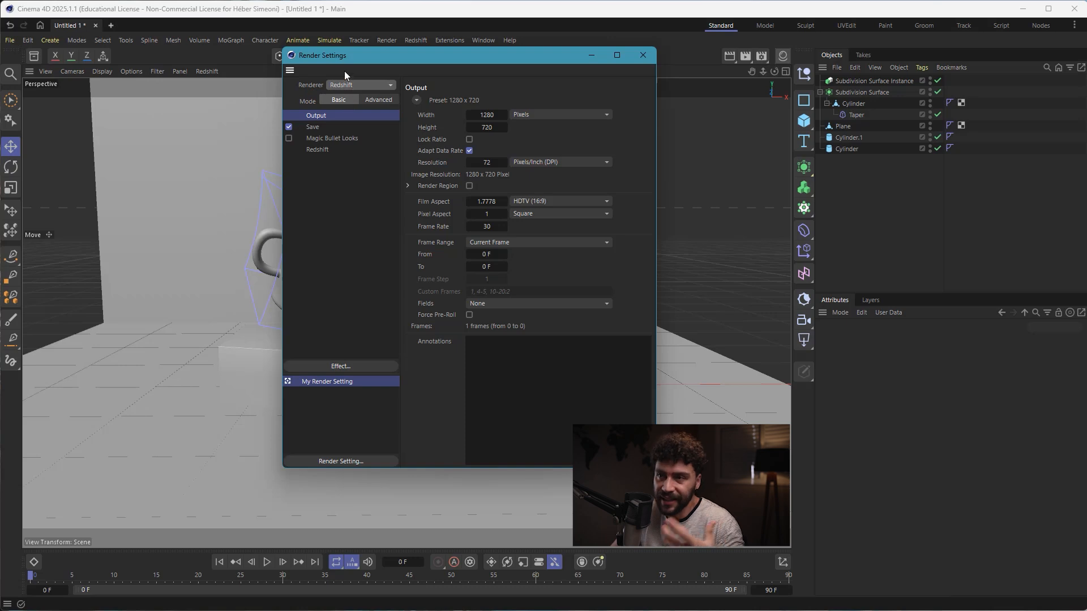
left_click(346, 86)
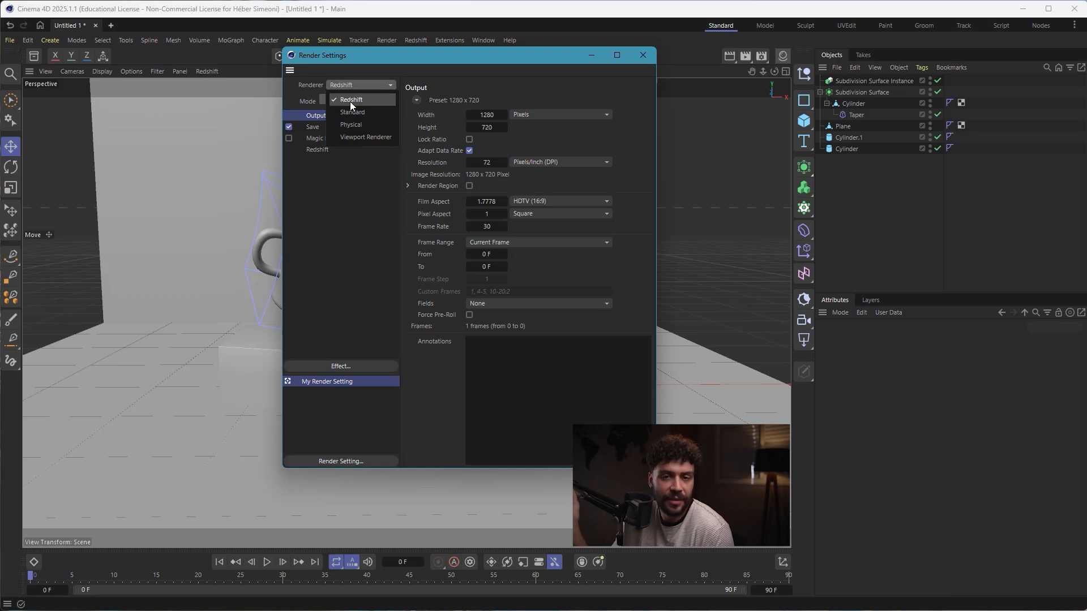
left_click(400, 73)
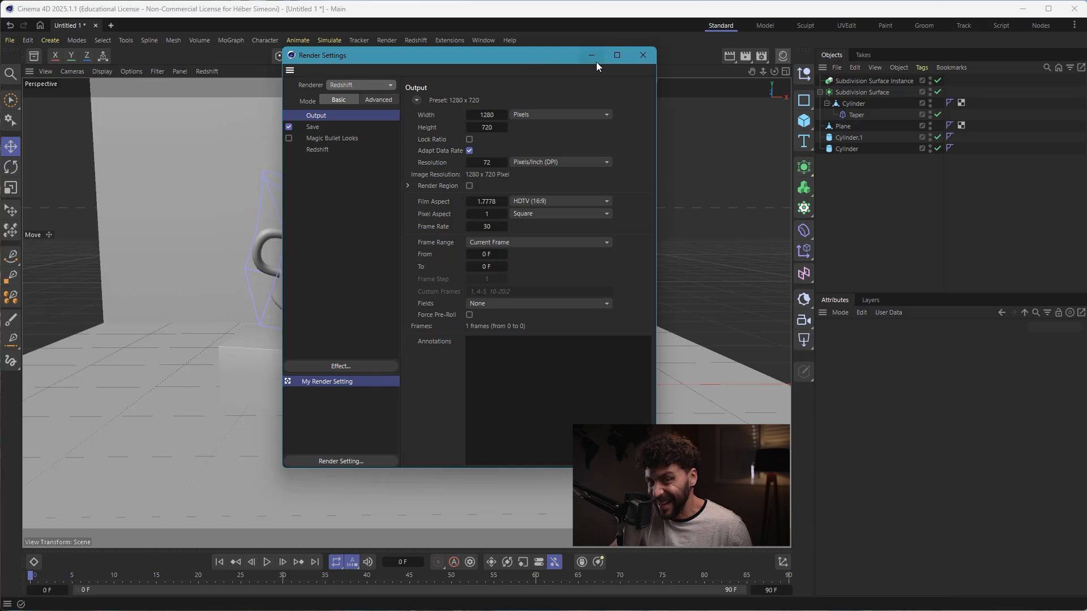
left_click(643, 55)
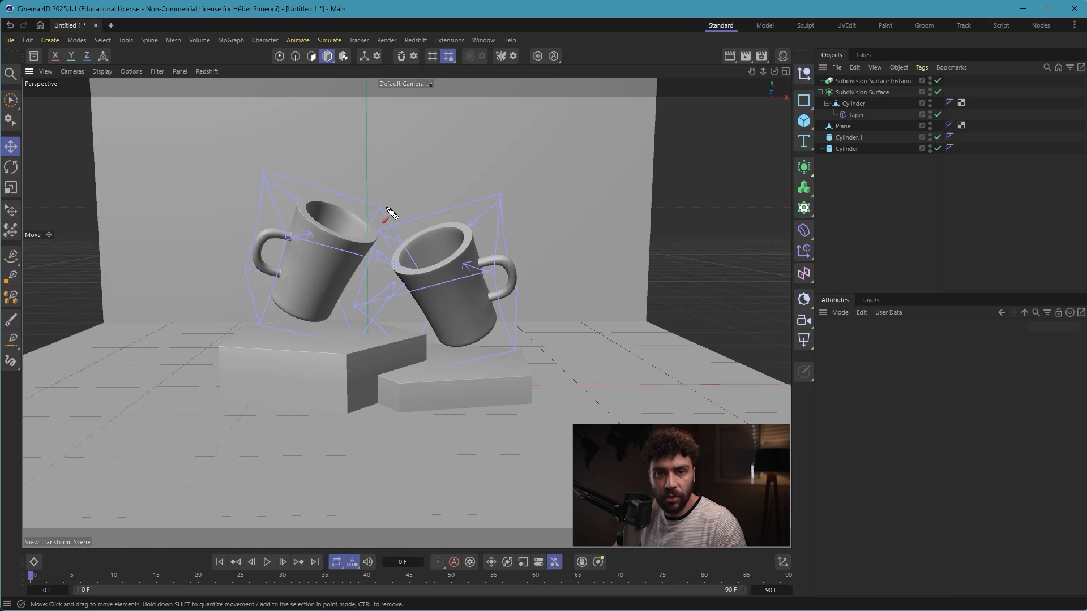
Start the Redshift IPR preview in the Perspective view and frame the whole backdrop with both mugs.
left_click_drag(176, 124, 205, 75)
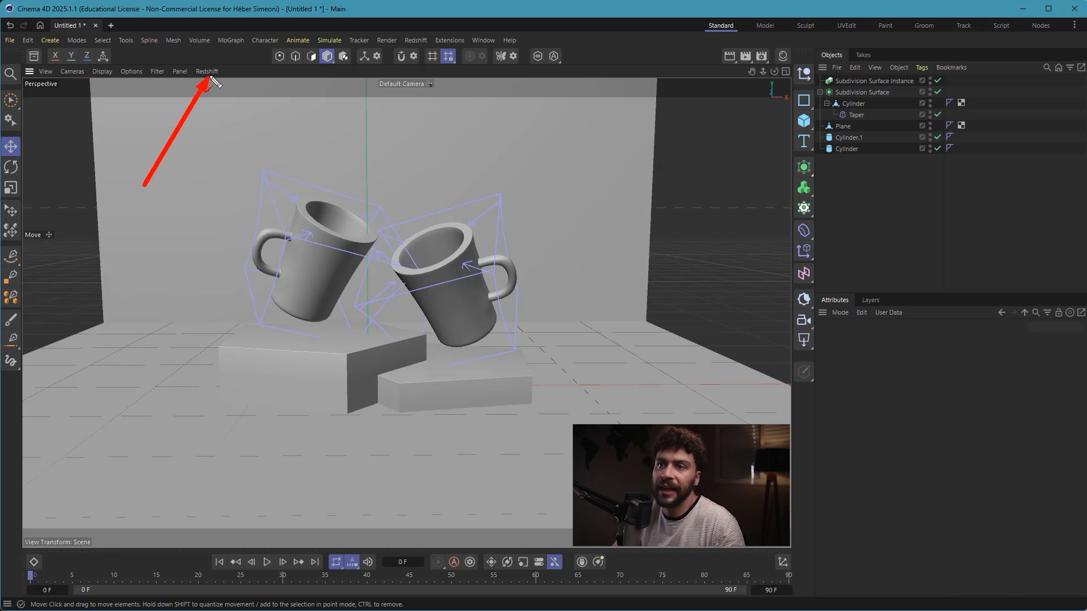
left_click(207, 71)
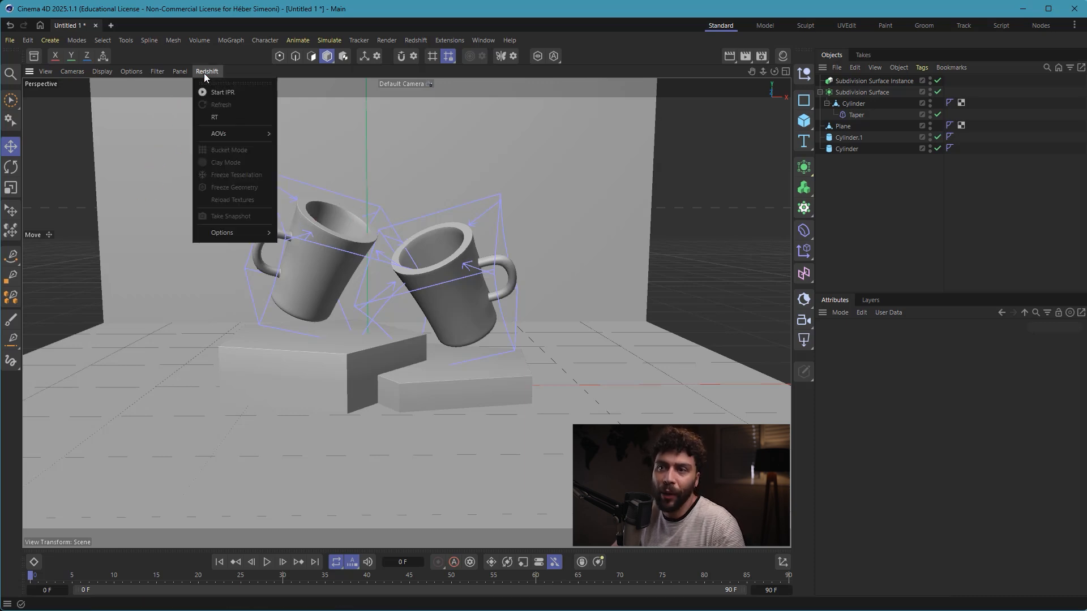
left_click(226, 93)
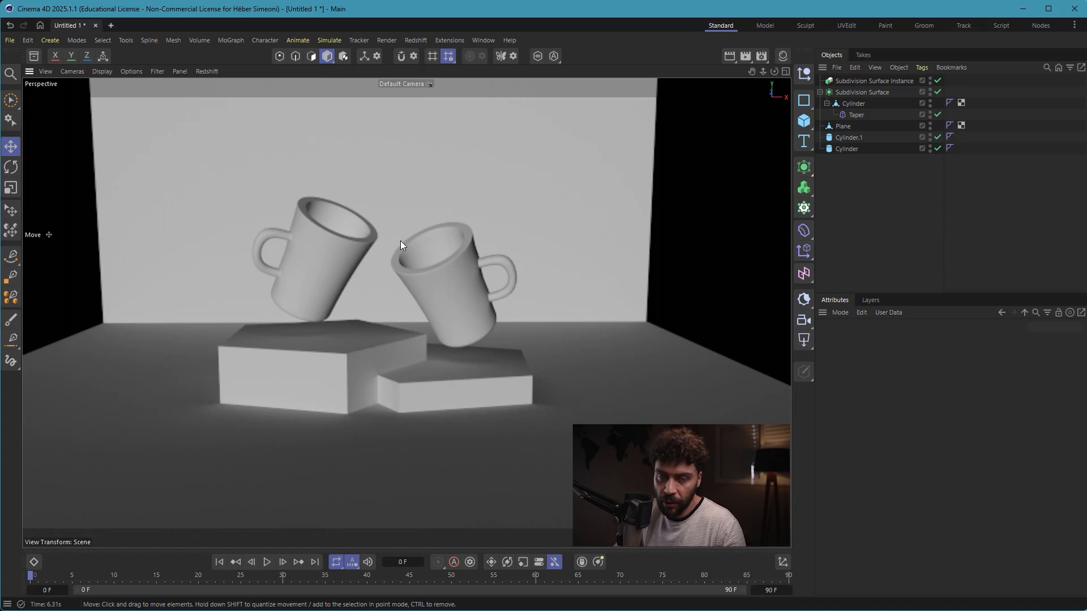
scroll(379, 278, "down", 5)
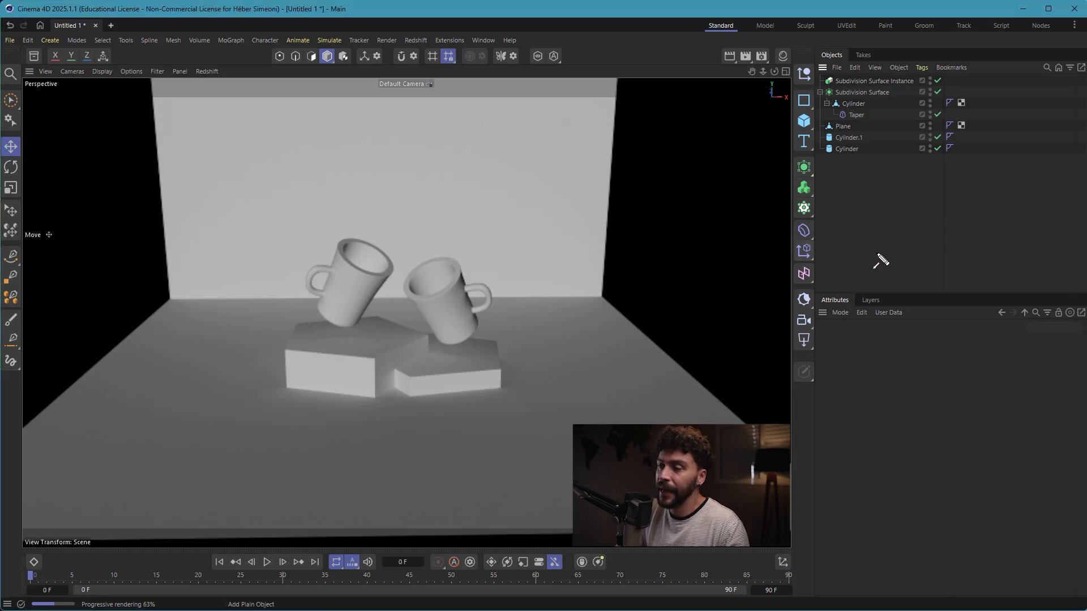
Add a Redshift Area Light at its default position in the scene.
left_click(811, 342)
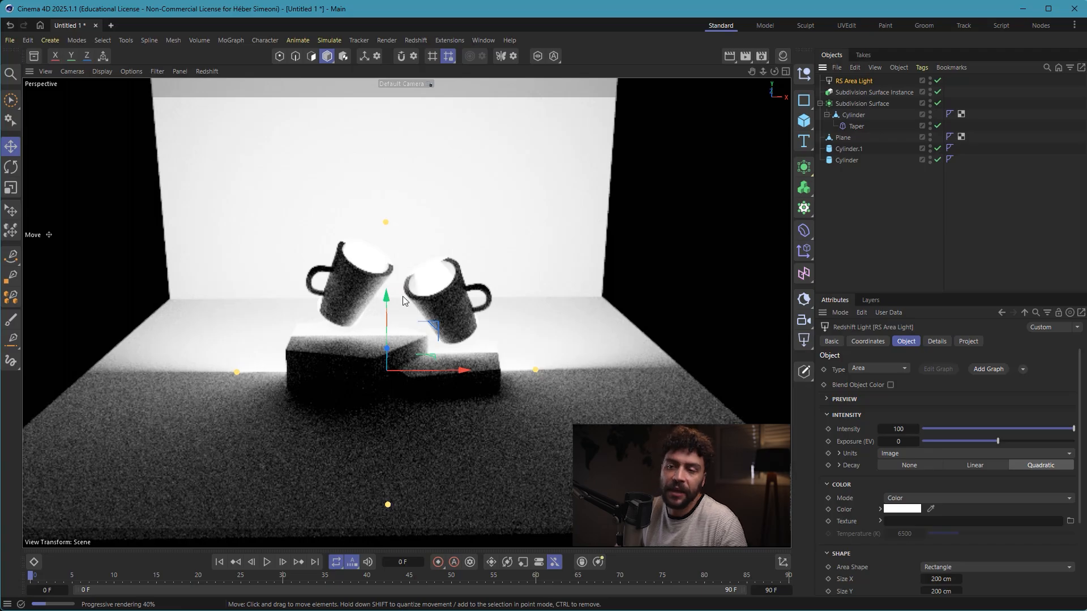
left_click_drag(402, 298, 504, 314, "alt")
left_click_drag(366, 351, 513, 395)
key("ctrl+z")
left_click_drag(517, 324, 400, 130, "alt")
key("ctrl+z")
left_click_drag(406, 342, 436, 348, "alt")
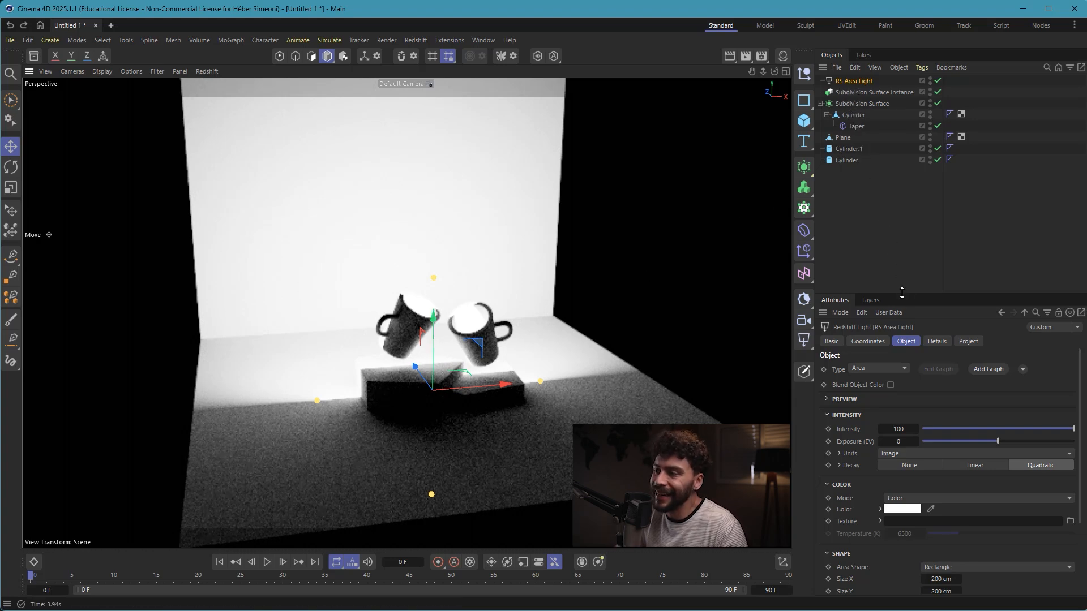
Enlarge the attributes area and change the area light's shape to Sphere.
left_click_drag(901, 293, 901, 185)
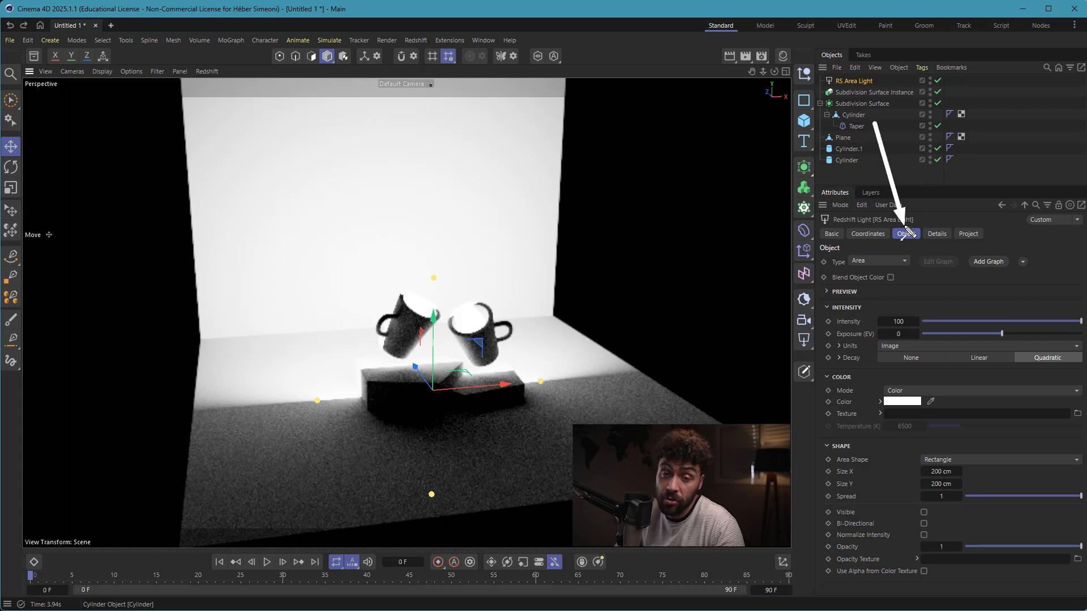
left_click(935, 459)
left_click(940, 500)
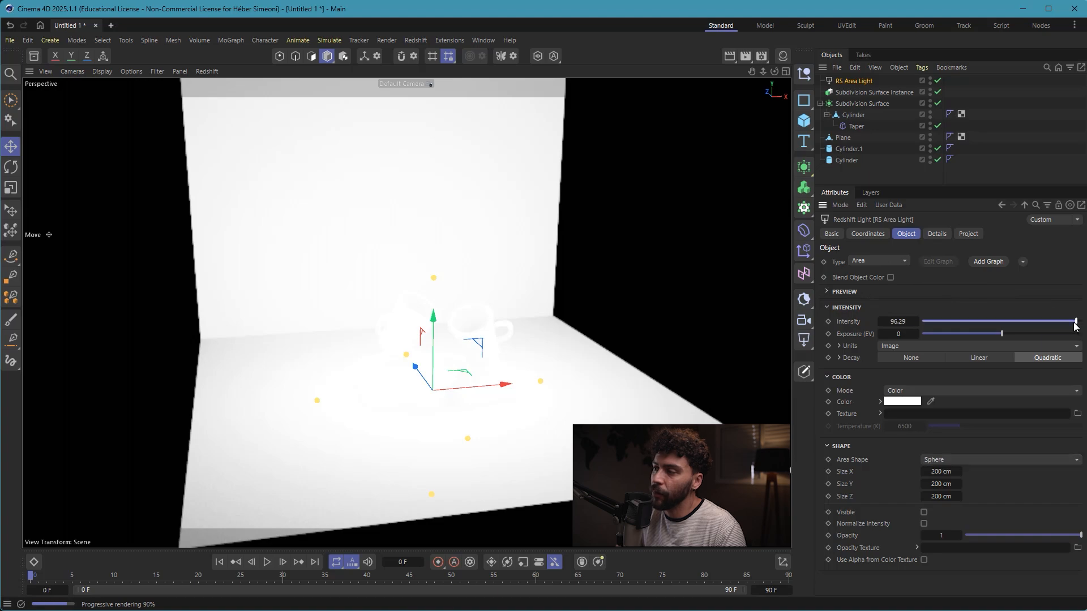
Set the area light's intensity to 5 and raise the light high above the mugs.
left_click_drag(1074, 321, 929, 322)
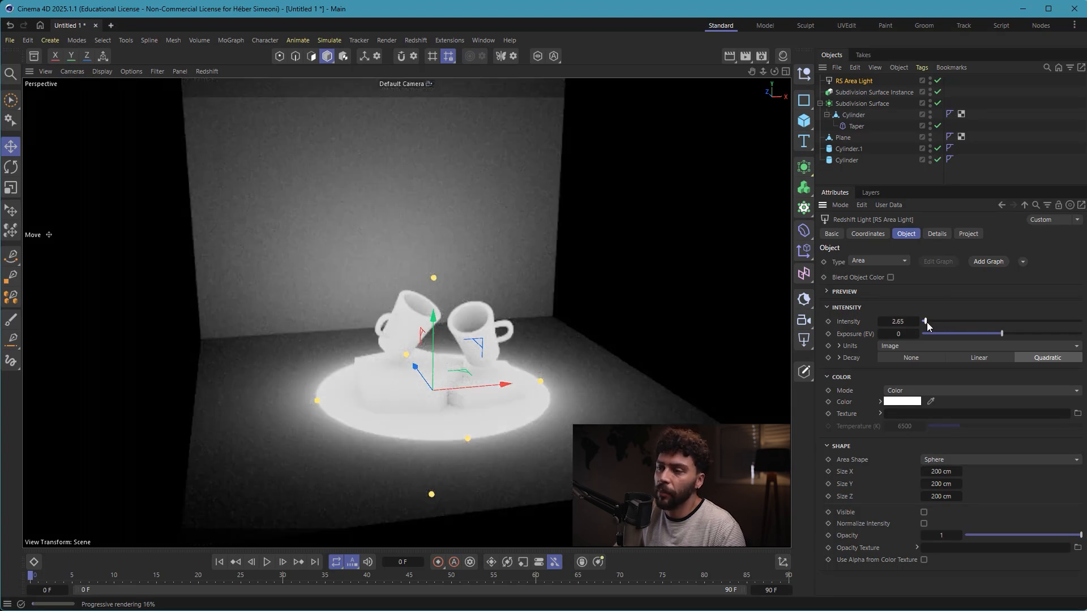
double_click(900, 321)
key("Return")
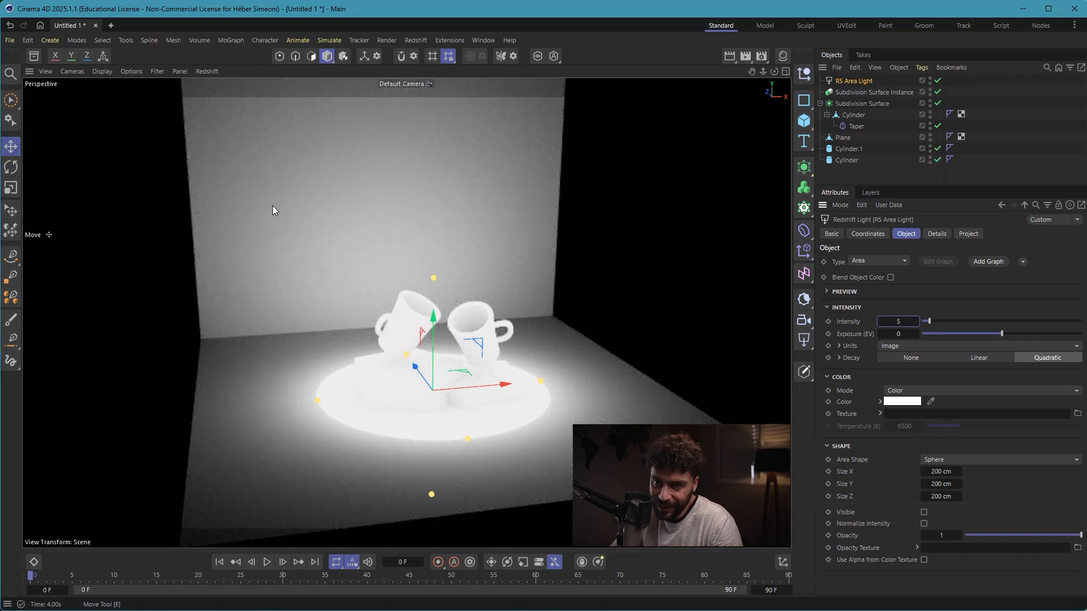
left_click_drag(435, 346, 440, 99)
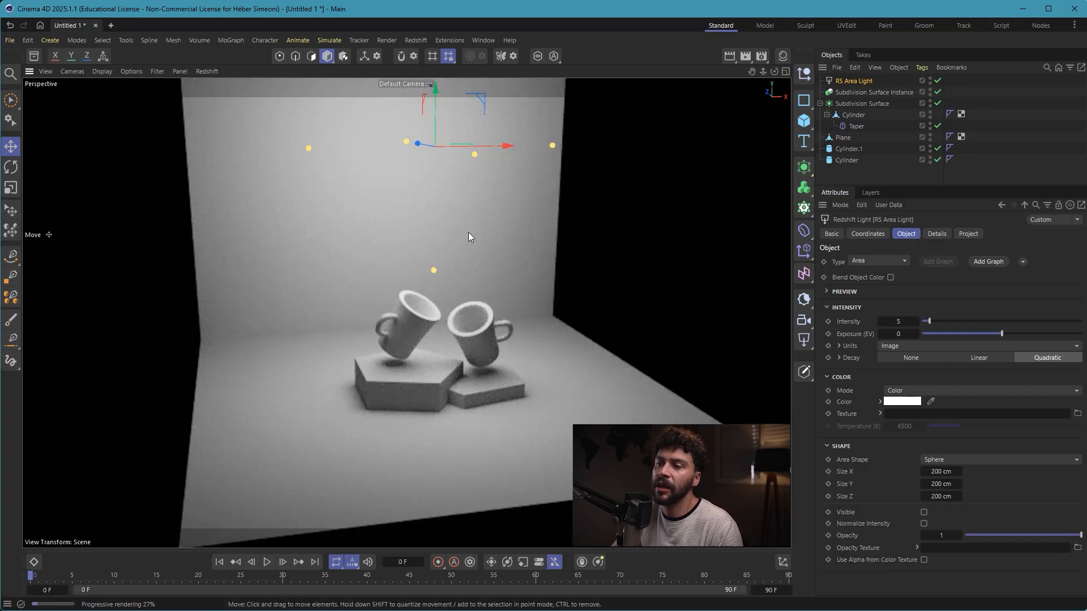
Examine the lit mugs and podiums up close from a nearly frontal angle in the rendered Perspective view.
middle_click_drag(442, 312, 436, 323, "alt")
left_click_drag(435, 322, 423, 307, "alt")
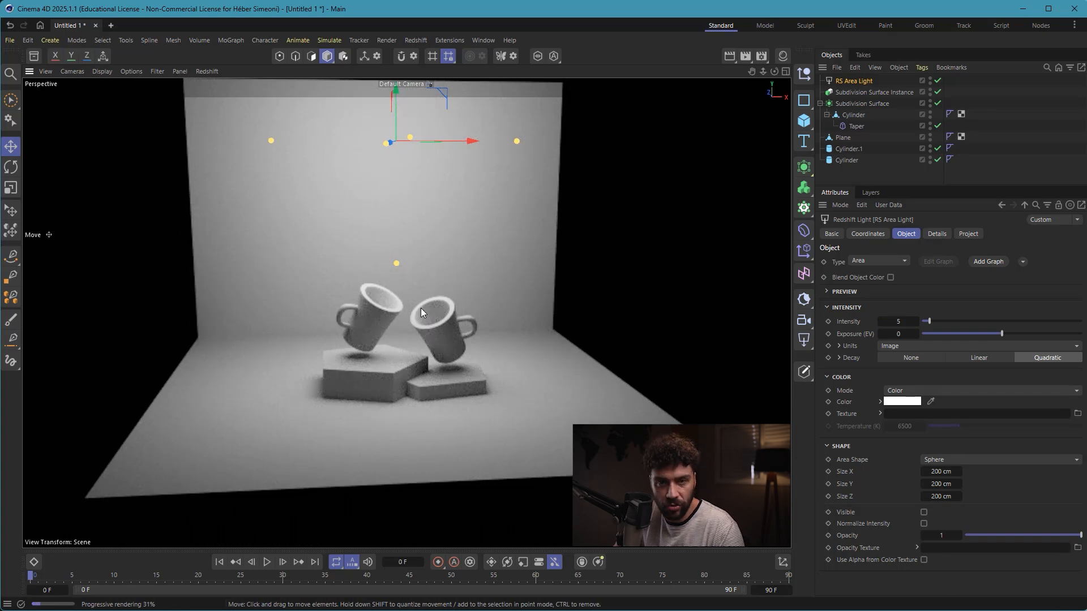
left_click_drag(382, 267, 483, 227, "alt")
left_click_drag(506, 362, 409, 317, "alt")
right_click_drag(484, 391, 536, 380, "alt")
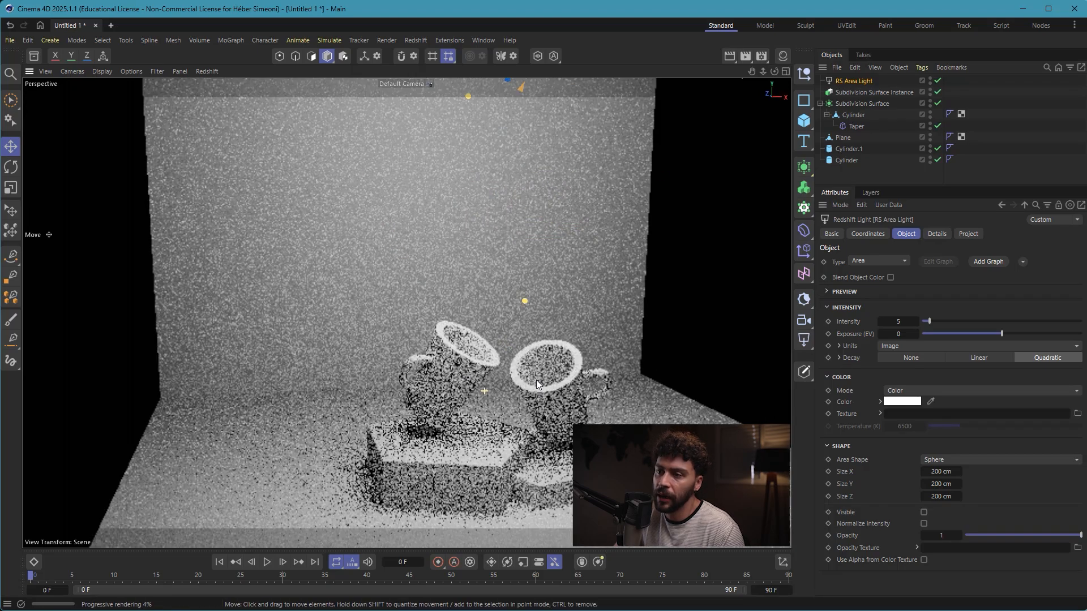
left_click_drag(535, 379, 491, 362, "alt")
middle_click_drag(491, 362, 437, 327, "alt")
right_click_drag(439, 328, 527, 334, "alt")
middle_click_drag(526, 334, 443, 304, "alt")
left_click_drag(443, 304, 416, 320, "alt")
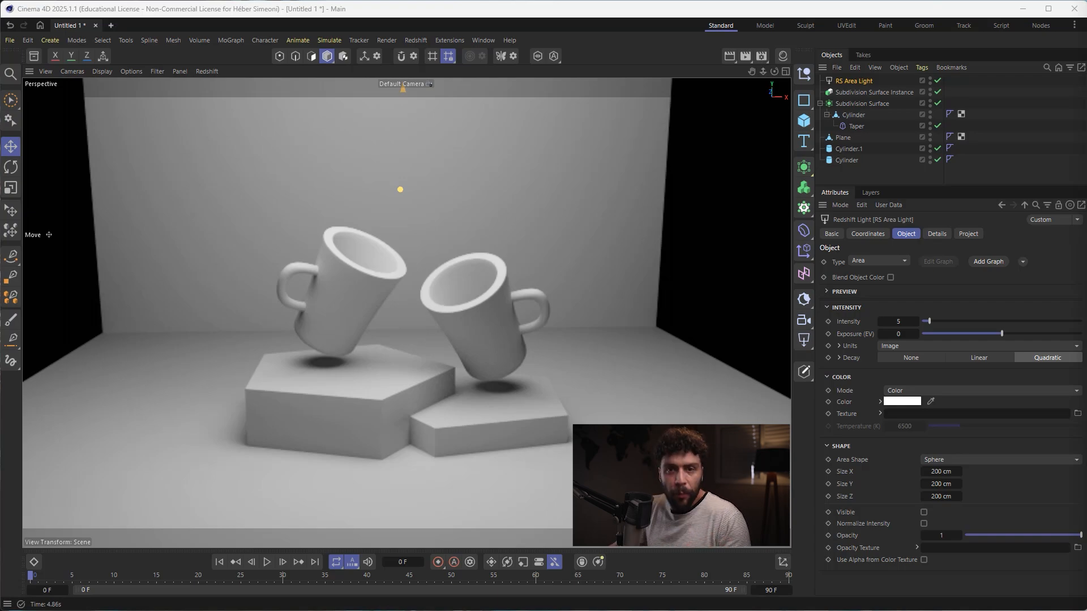
scroll(408, 300, "up", 3)
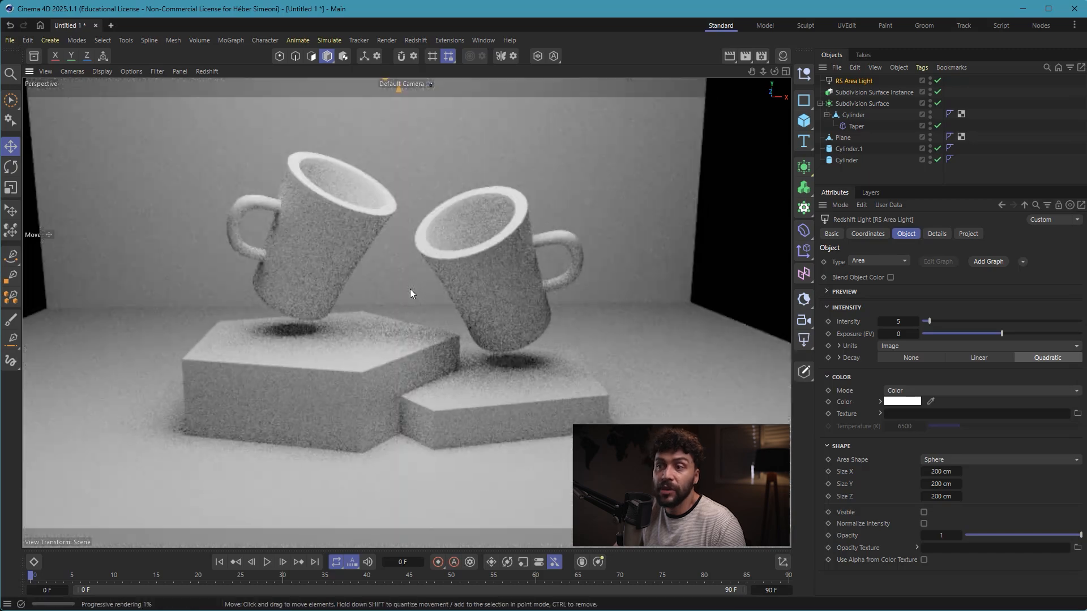
scroll(410, 293, "down", 2)
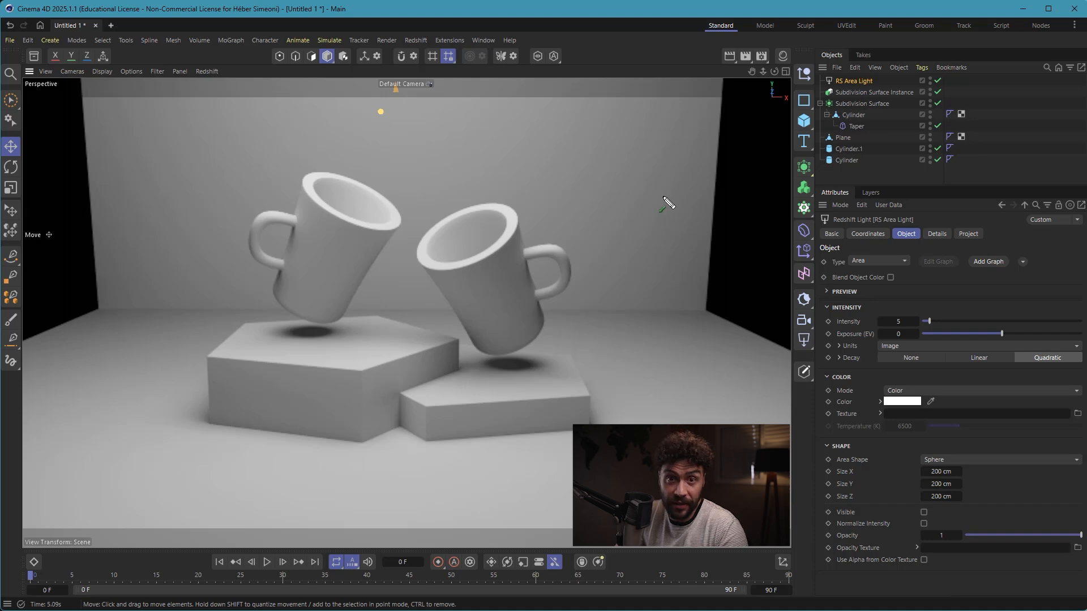
Show the Material Manager and delete the existing yellow RS Shader Graph material.
left_click(783, 55)
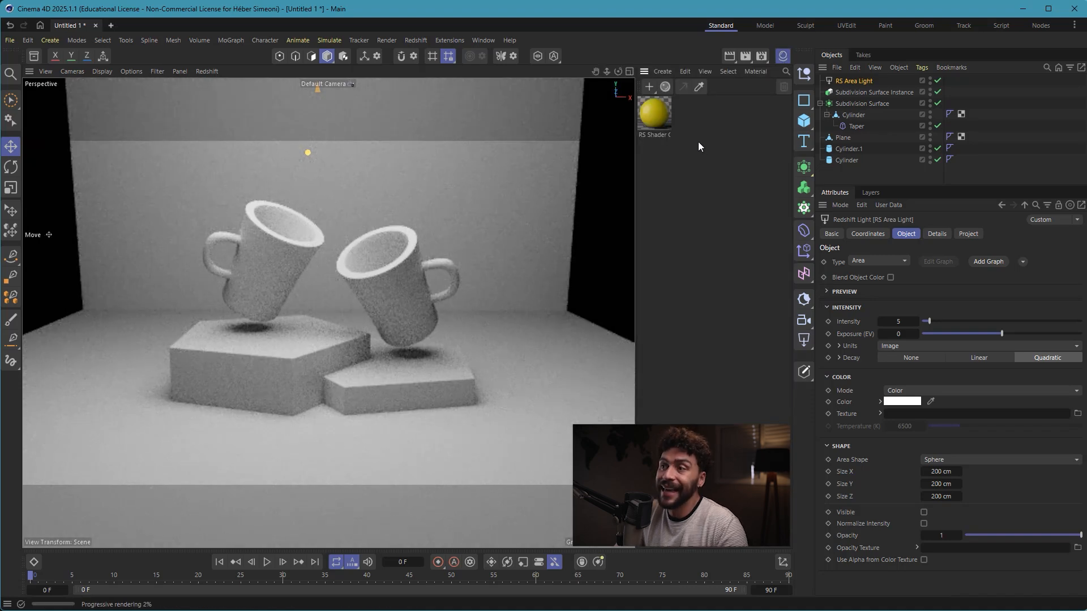
left_click(654, 116)
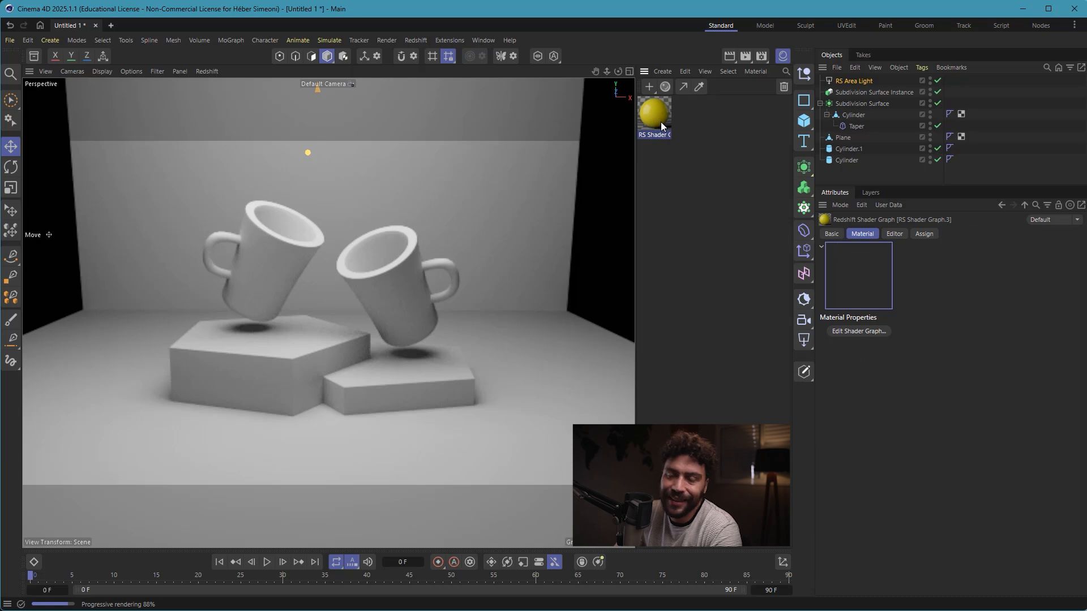
key("Delete")
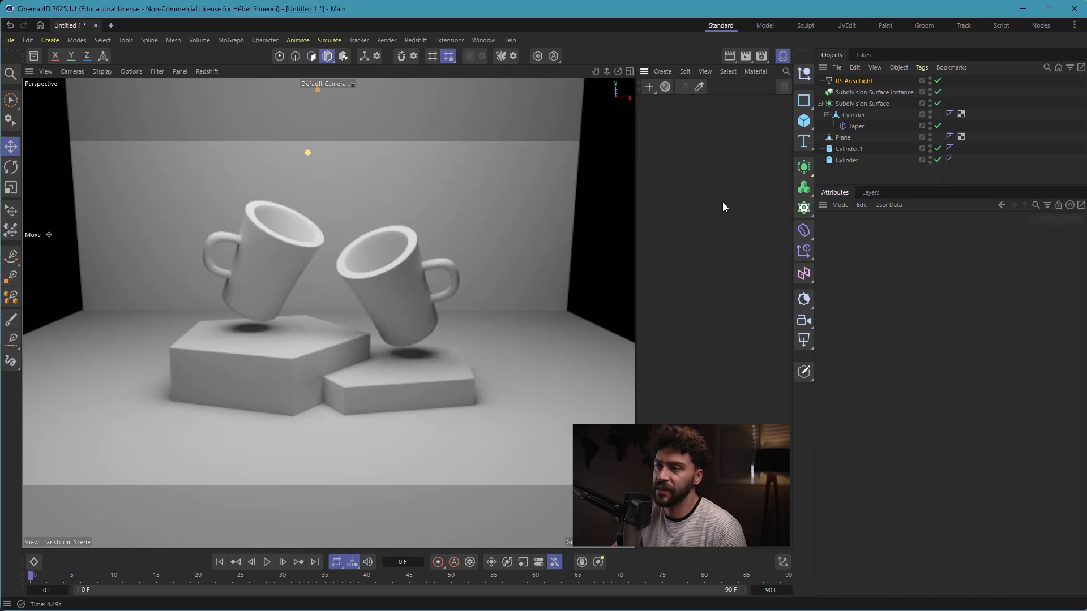
Create a new material and set its base color to orange-yellow F57701 by sampling it from the screen.
double_click(692, 130)
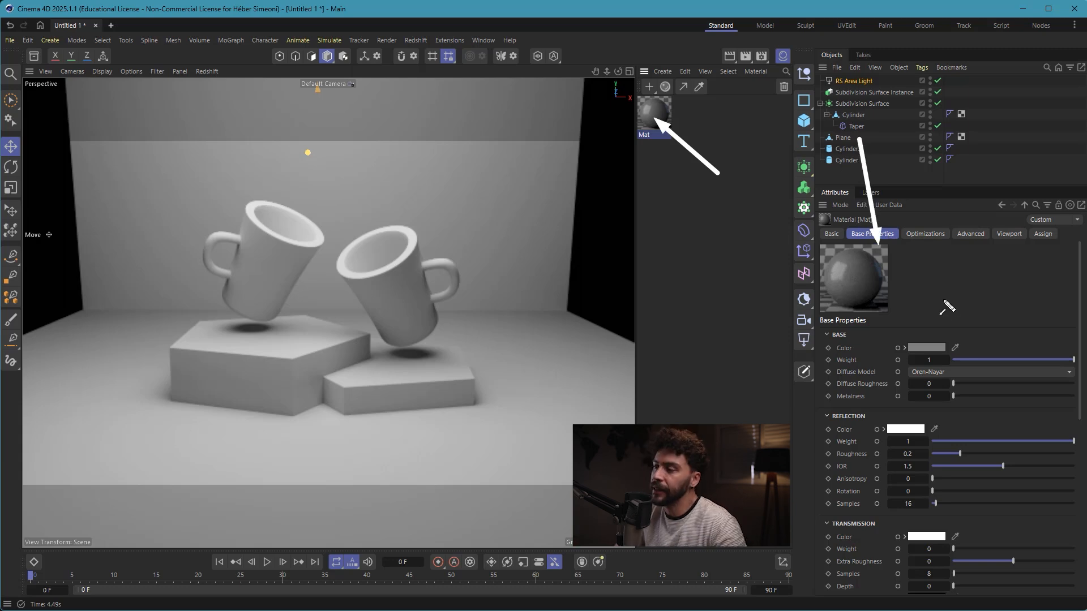
left_click(926, 348)
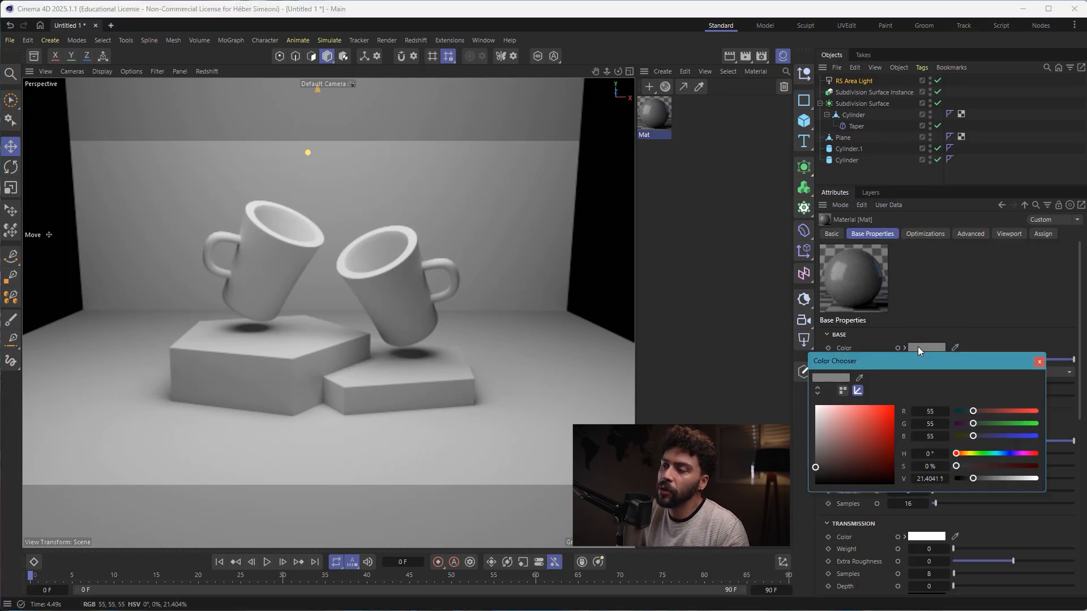
left_click(1009, 304)
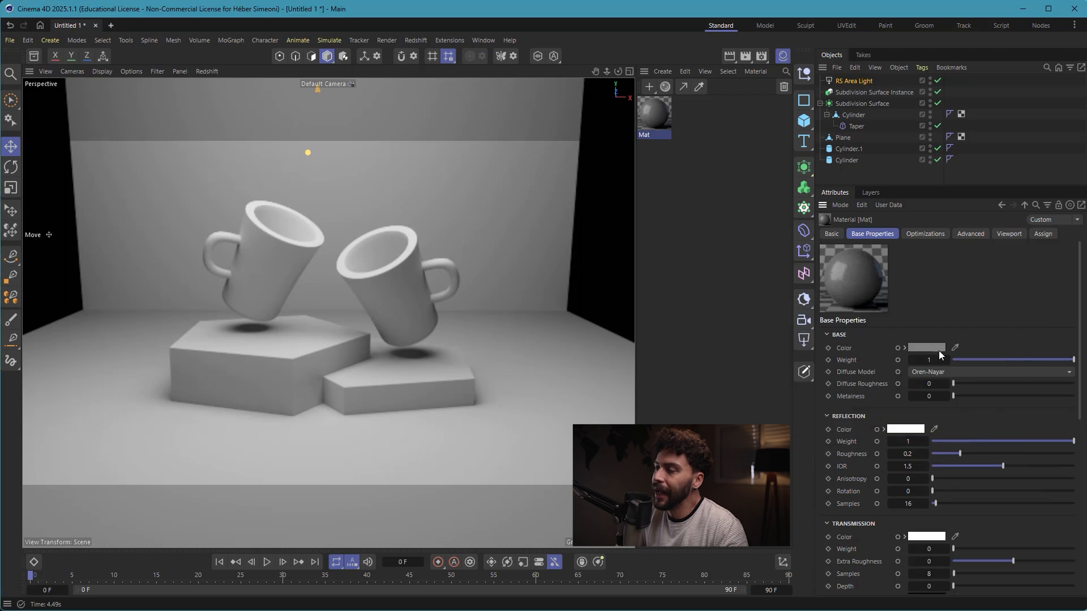
left_click(955, 346)
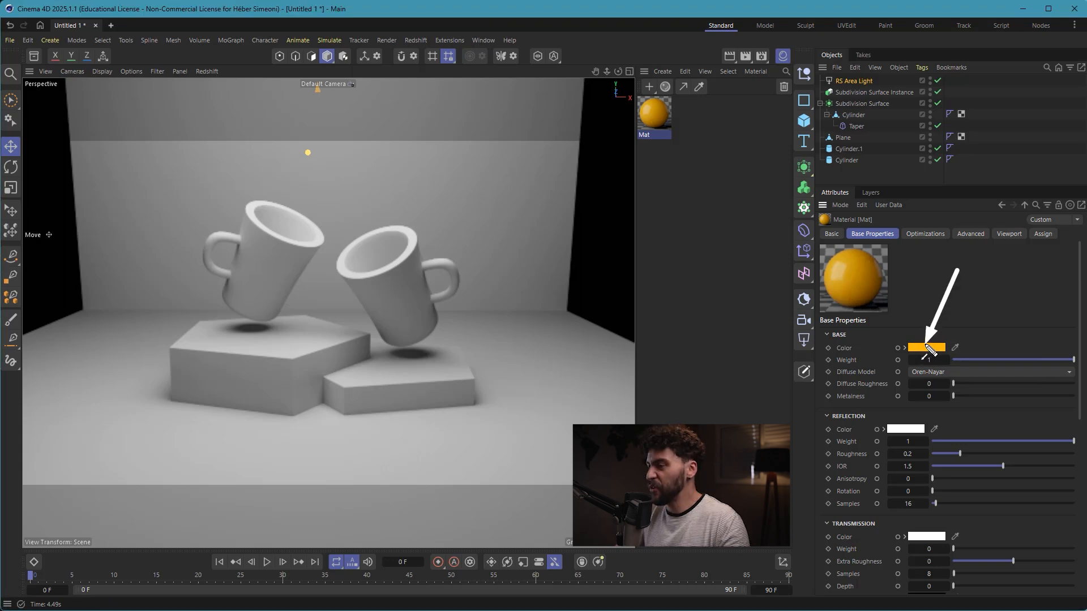
key("Escape")
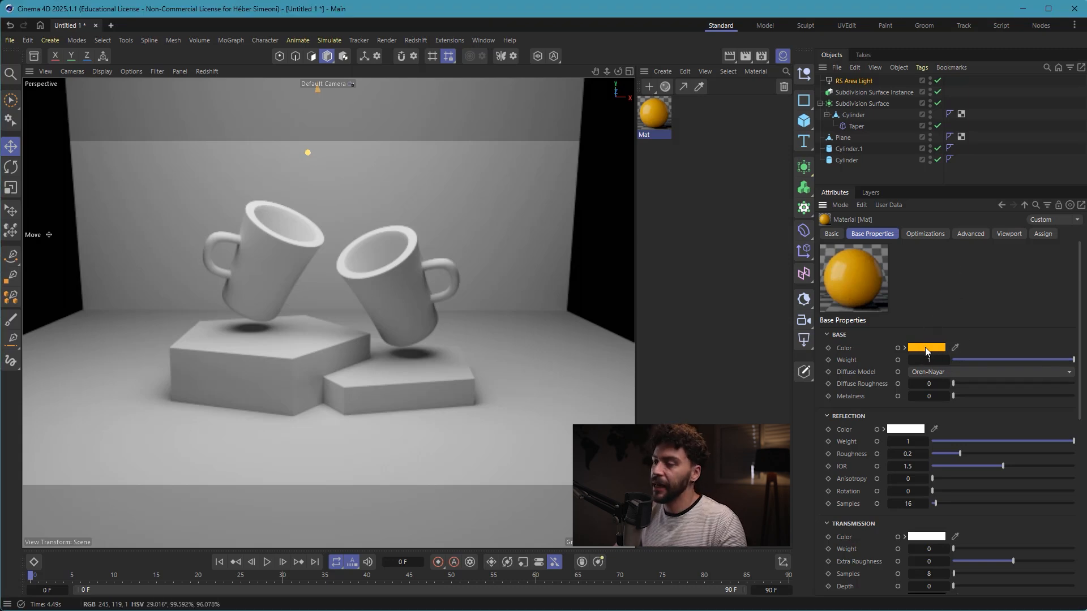
Inspect the orange-yellow material's base color as a hexadecimal code in the expanded Color Chooser, and close the chooser.
left_click(925, 347)
left_click_drag(931, 359, 812, 257)
left_click(697, 289)
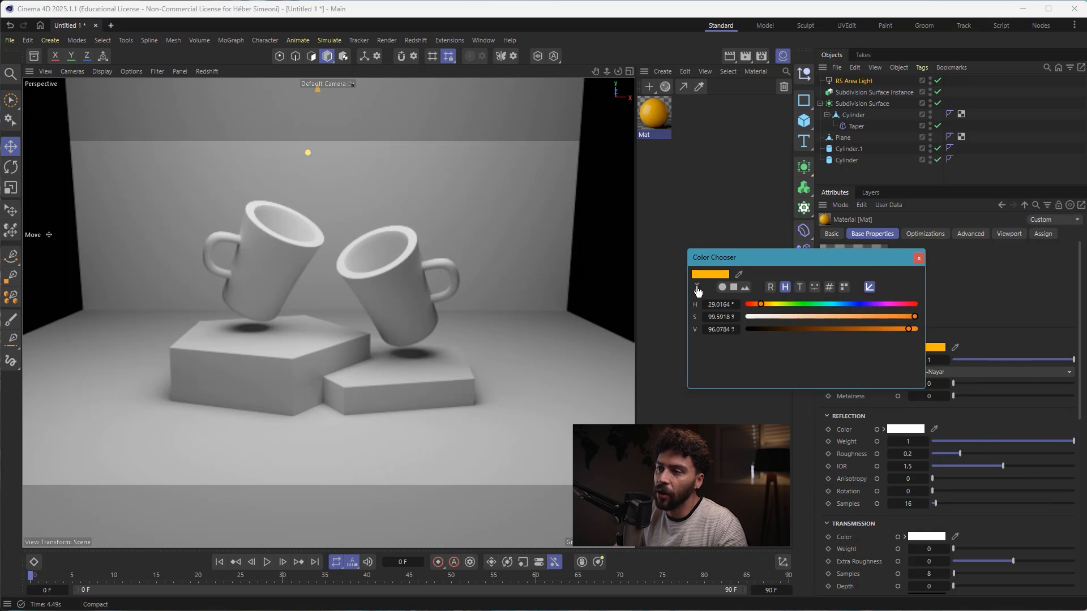
left_click(697, 289)
left_click(697, 289)
left_click(697, 289)
left_click(697, 289)
left_click(699, 288)
left_click(698, 289)
left_click(698, 289)
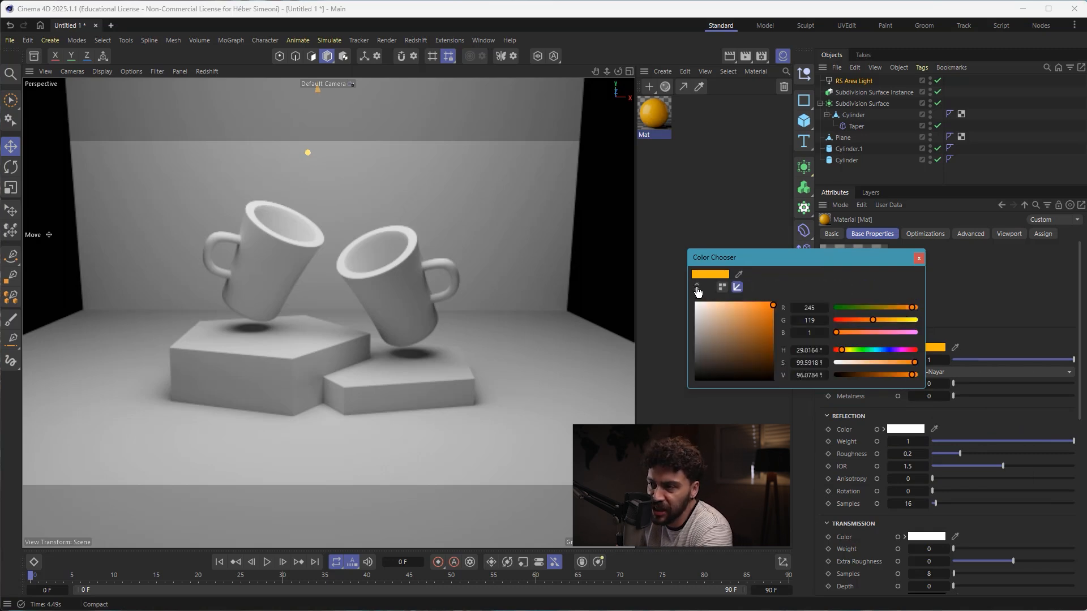
left_click(699, 289)
left_click(698, 289)
left_click(698, 288)
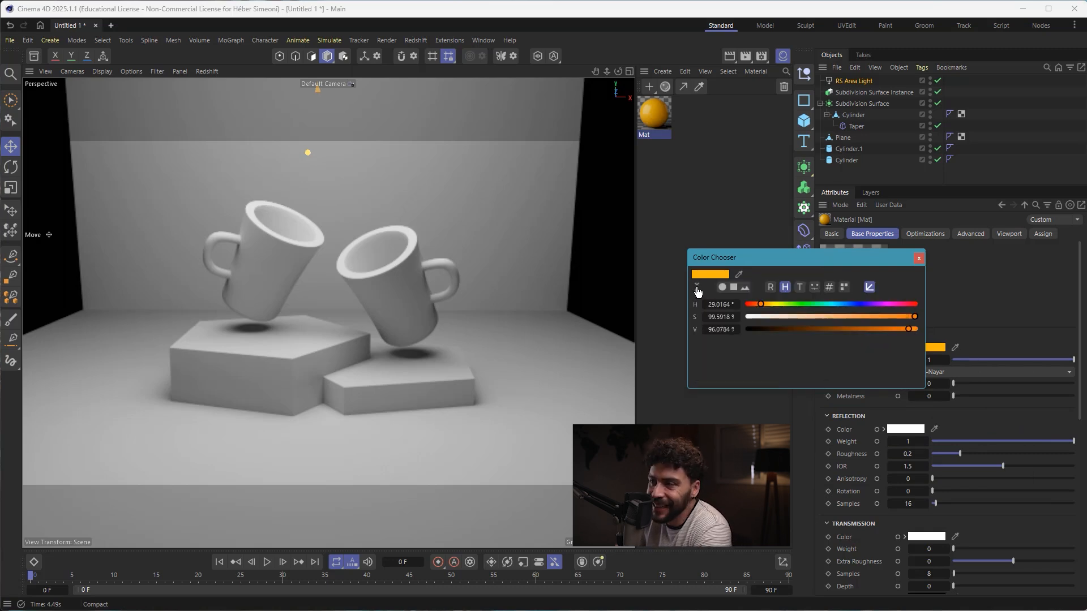
left_click(829, 289)
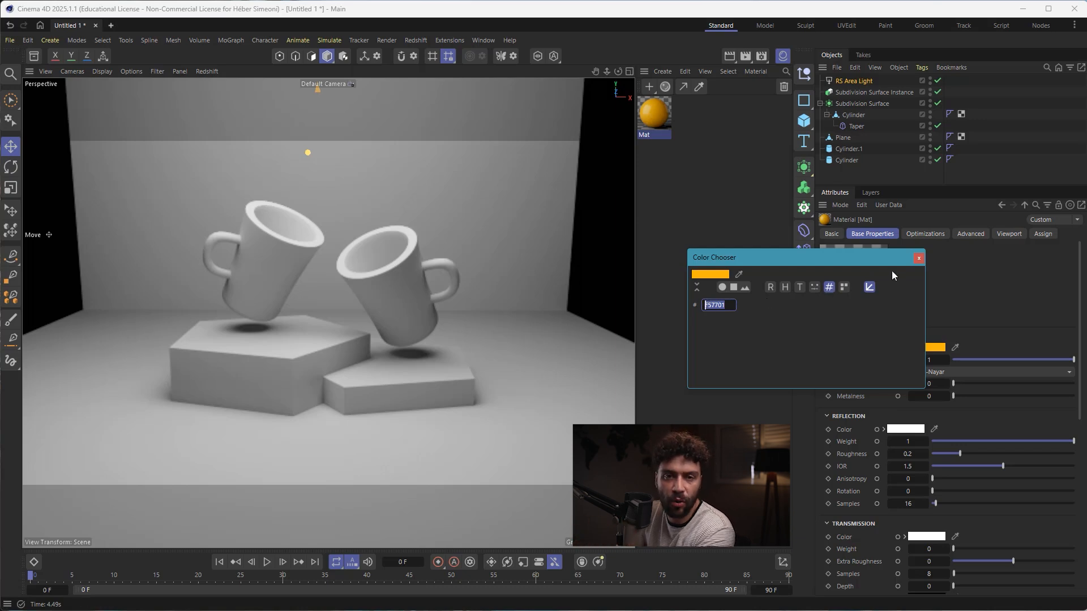
left_click(918, 257)
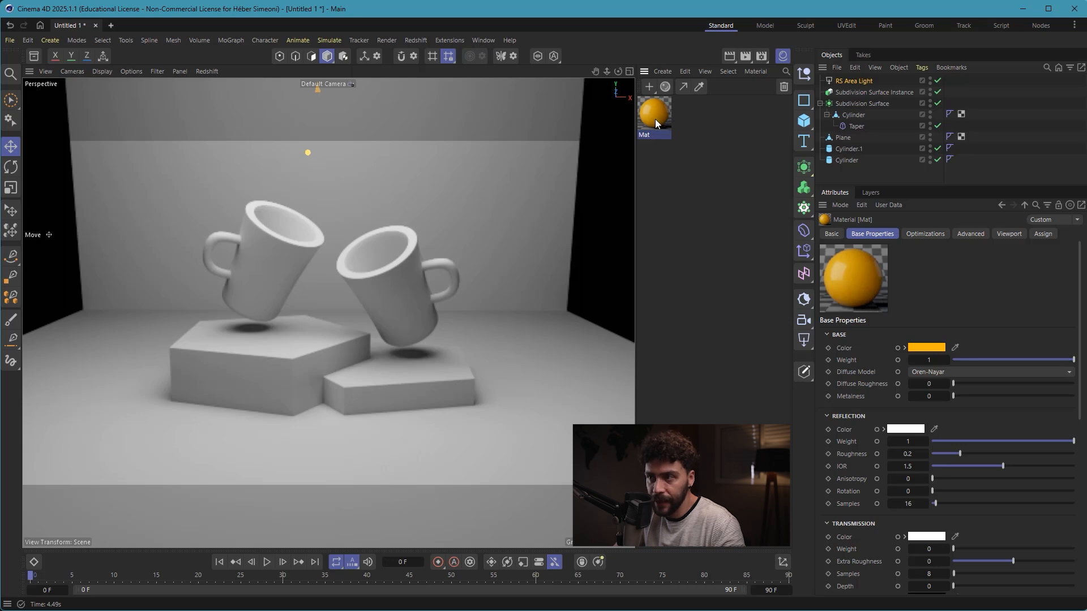
Duplicate the orange-yellow material, give one copy a teal base color sampled from the screen, and check its hexadecimal code.
key("ctrl+c")
key("ctrl+v")
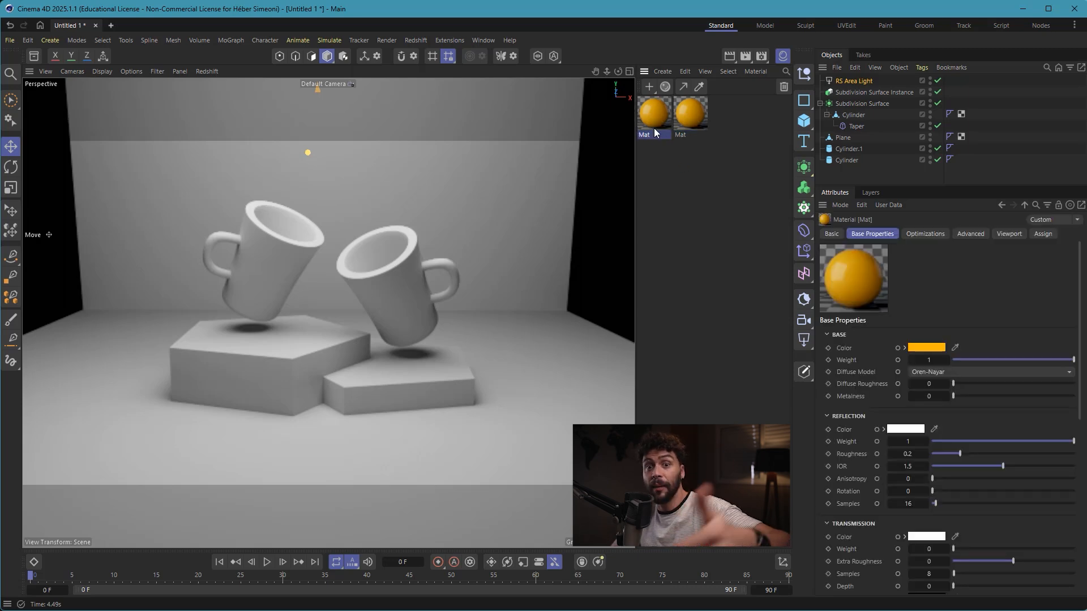
left_click(955, 348)
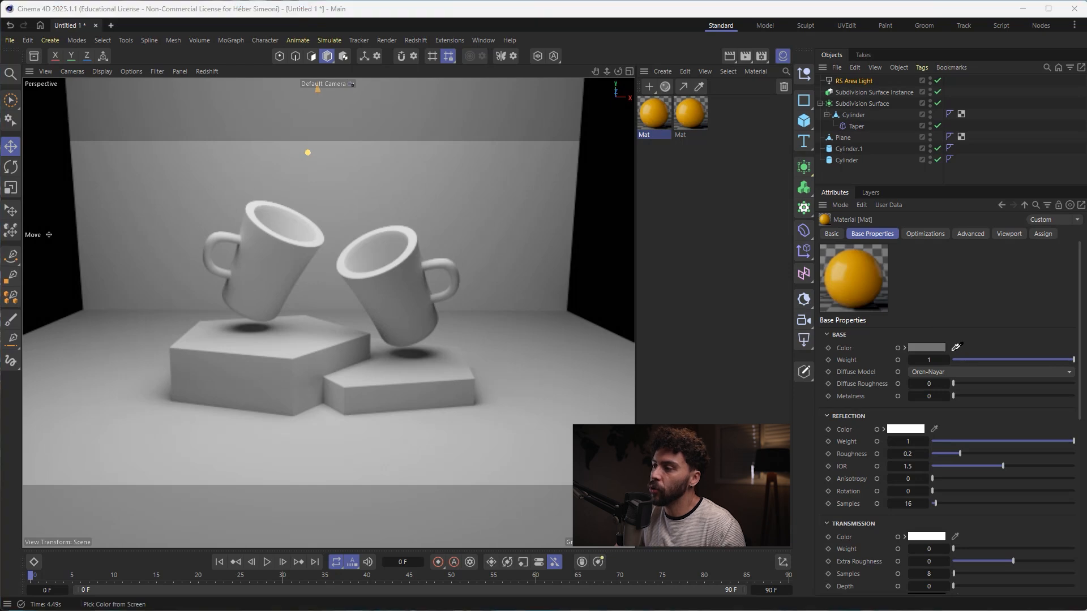
left_click(925, 347)
left_click(854, 391)
left_click(954, 389)
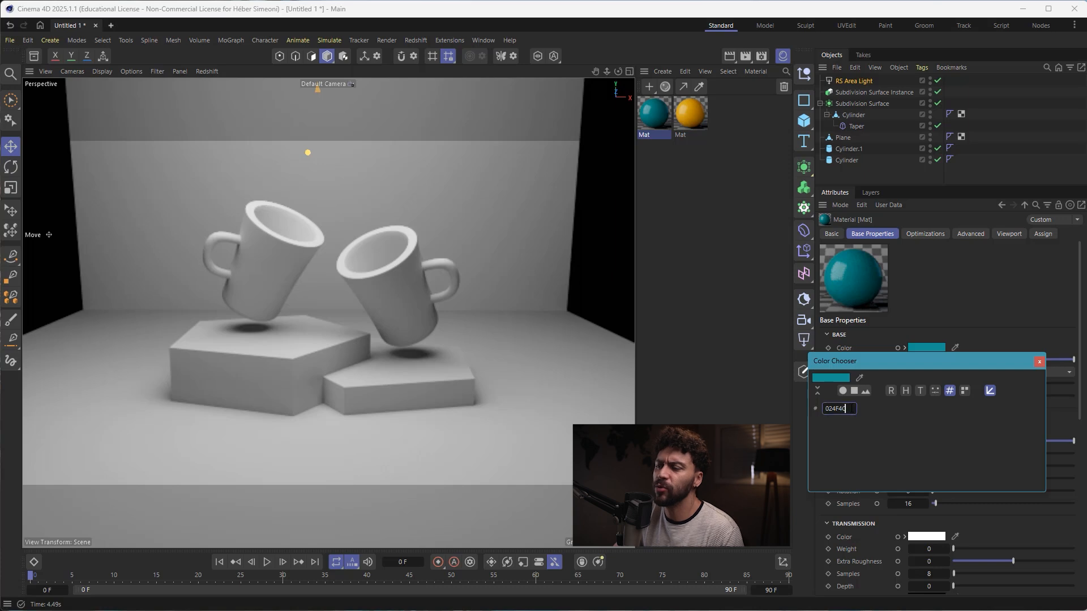
left_click(1036, 363)
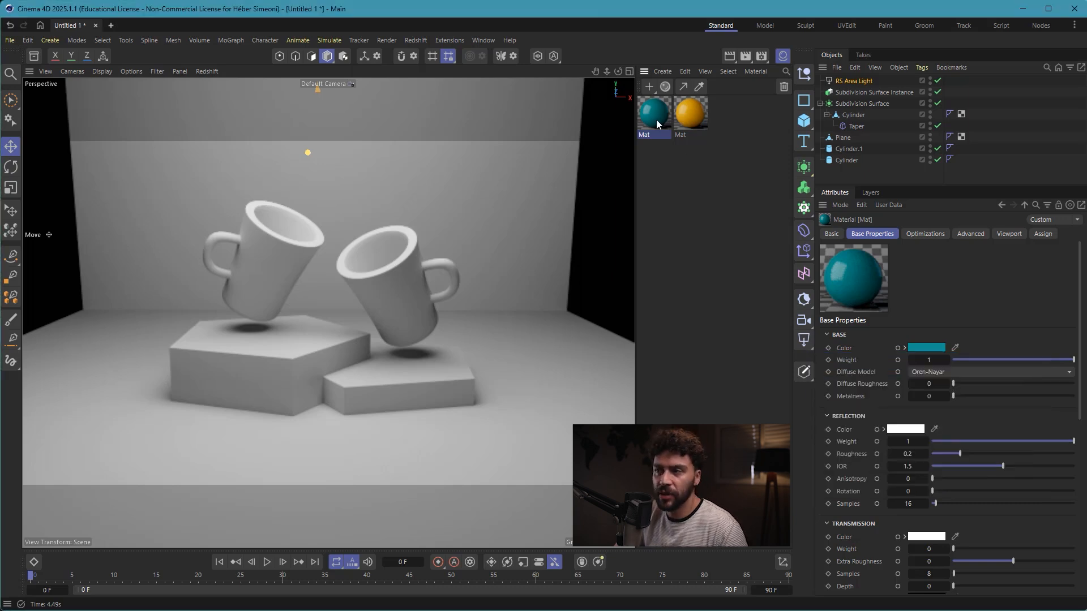
Duplicate the teal material, sample dark blue 07141D as the copy's base color, and check its hexadecimal code.
key("ctrl+v")
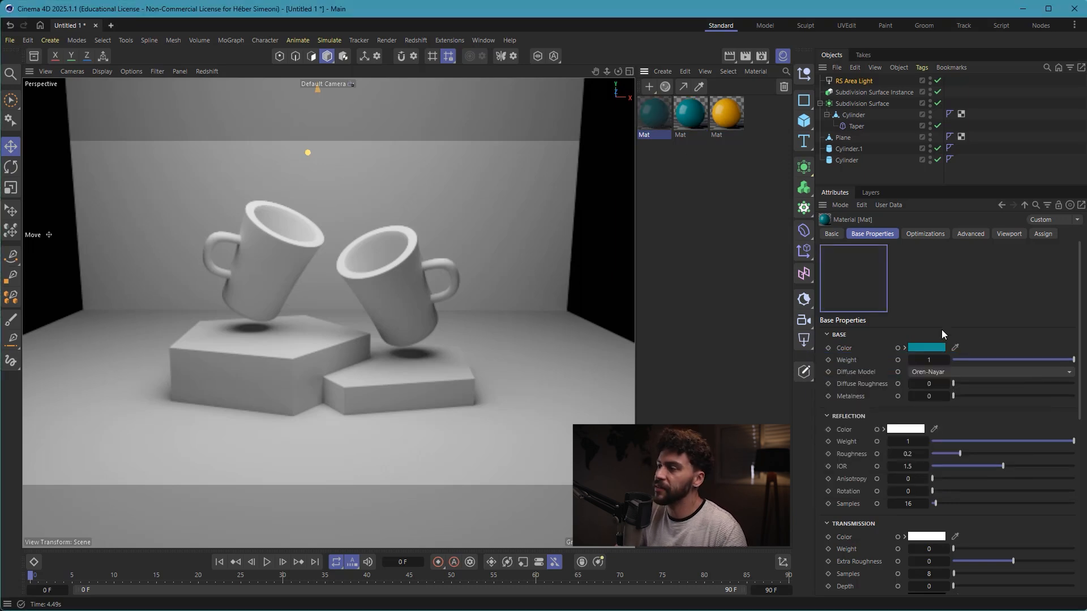
left_click(955, 348)
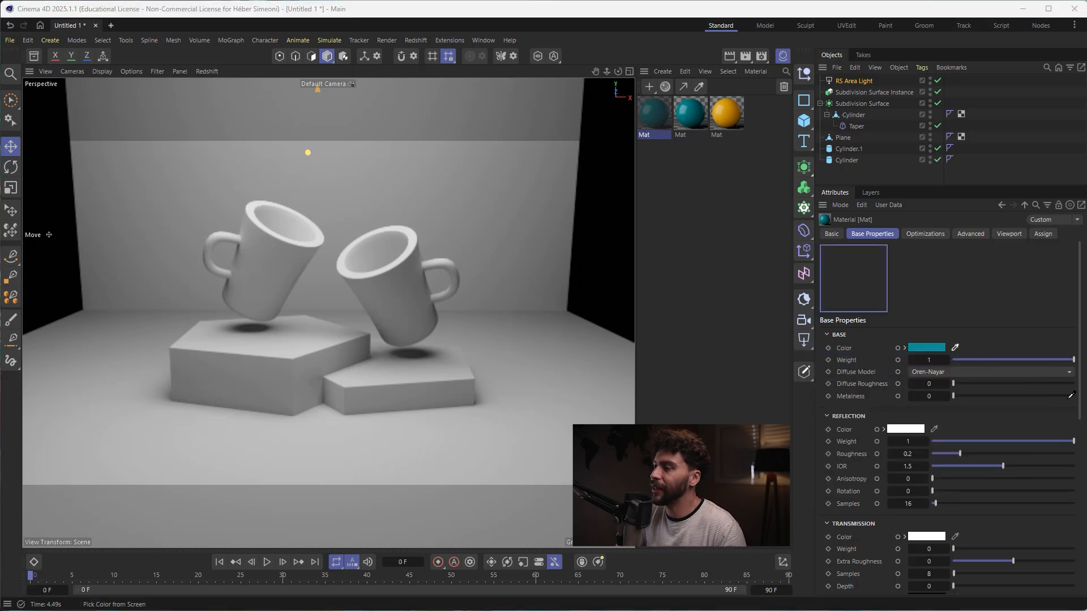
left_click(922, 346)
left_click_drag(914, 364, 837, 294)
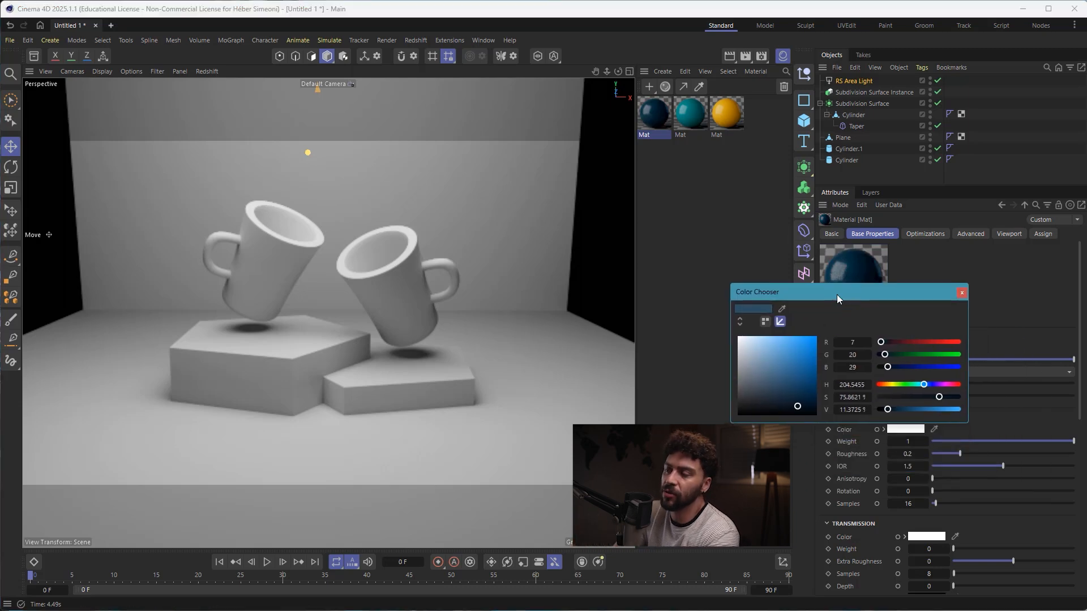
left_click(740, 322)
left_click(872, 322)
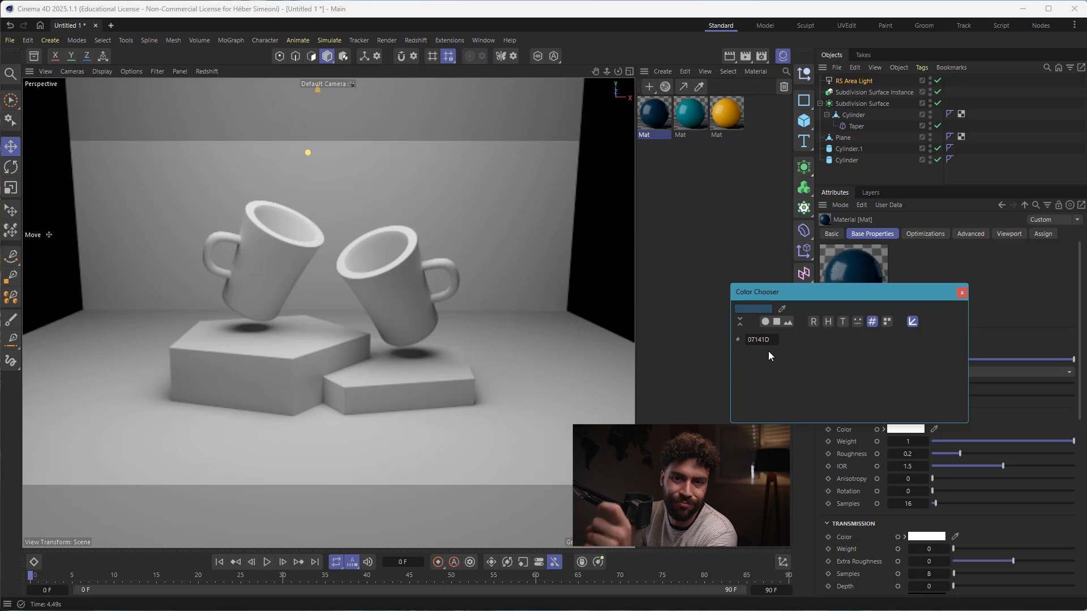
left_click(961, 292)
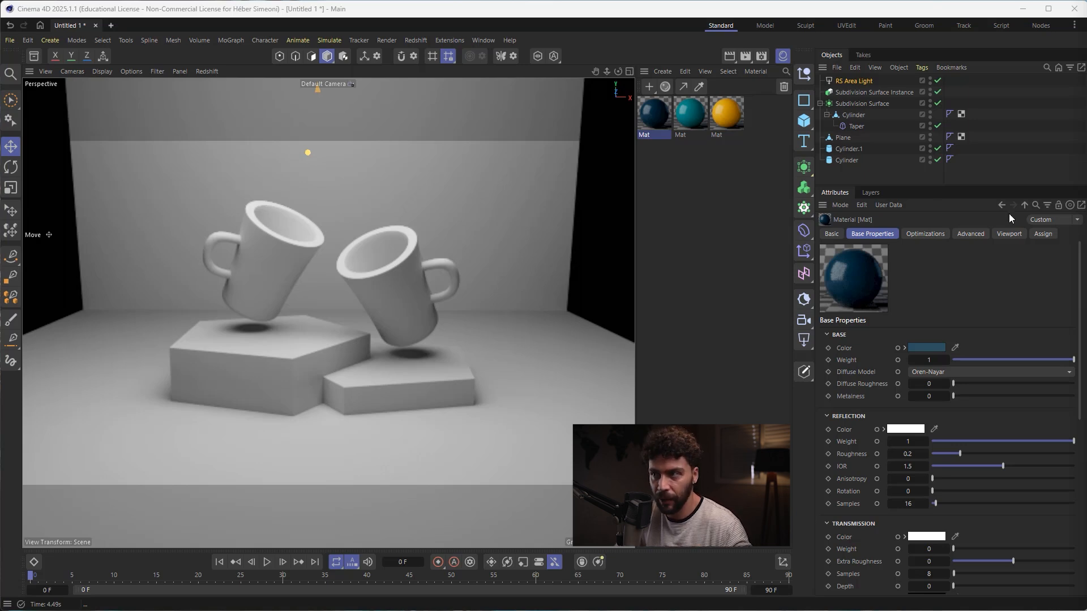
left_click_drag(675, 215, 655, 134)
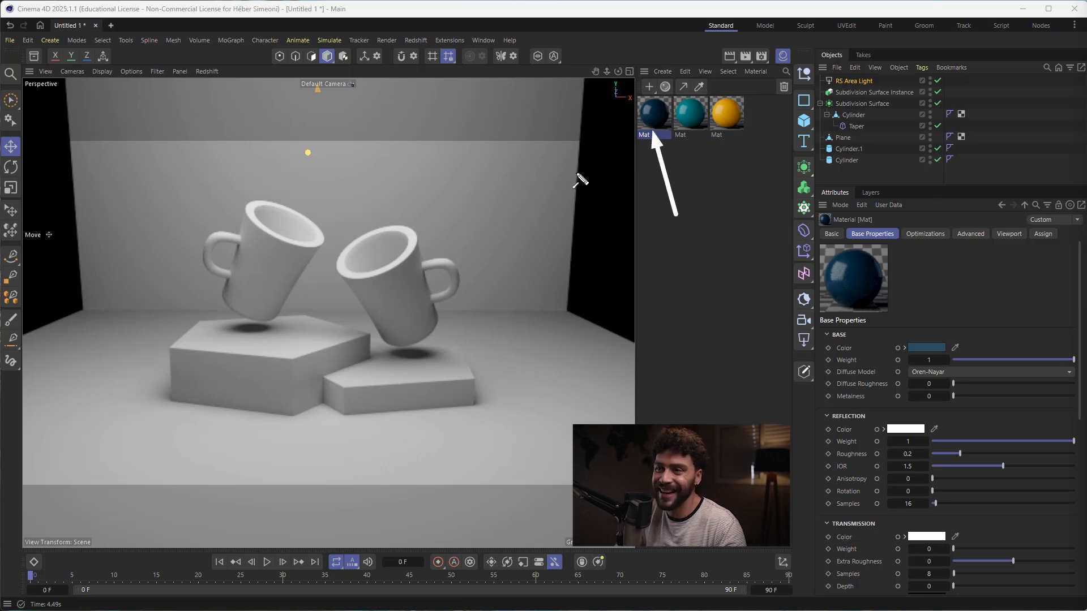
left_click_drag(576, 168, 425, 255)
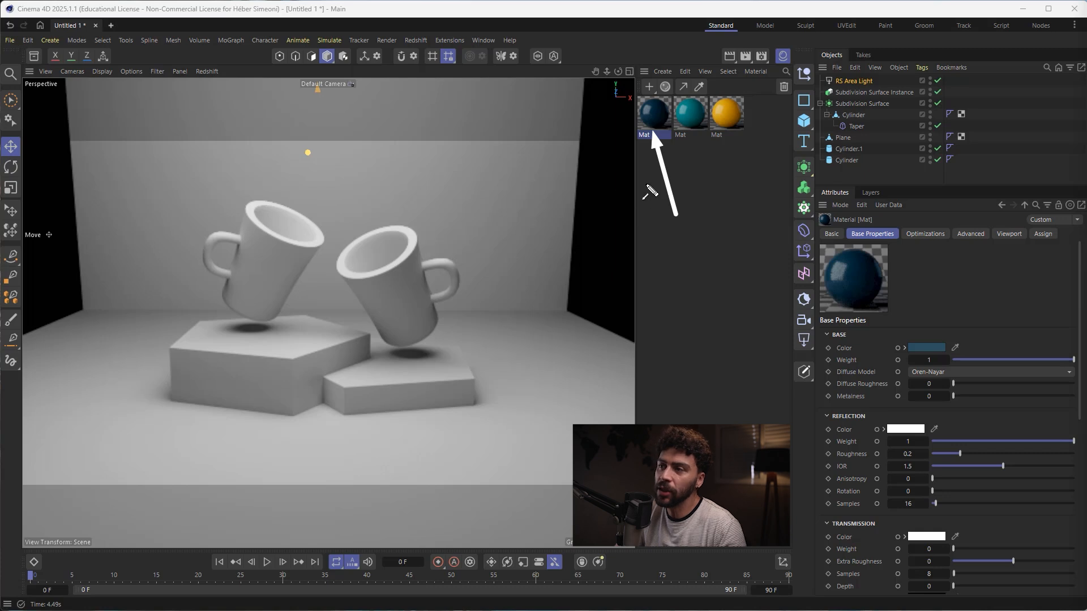
left_click_drag(645, 203, 658, 136)
left_click_drag(596, 176, 511, 241)
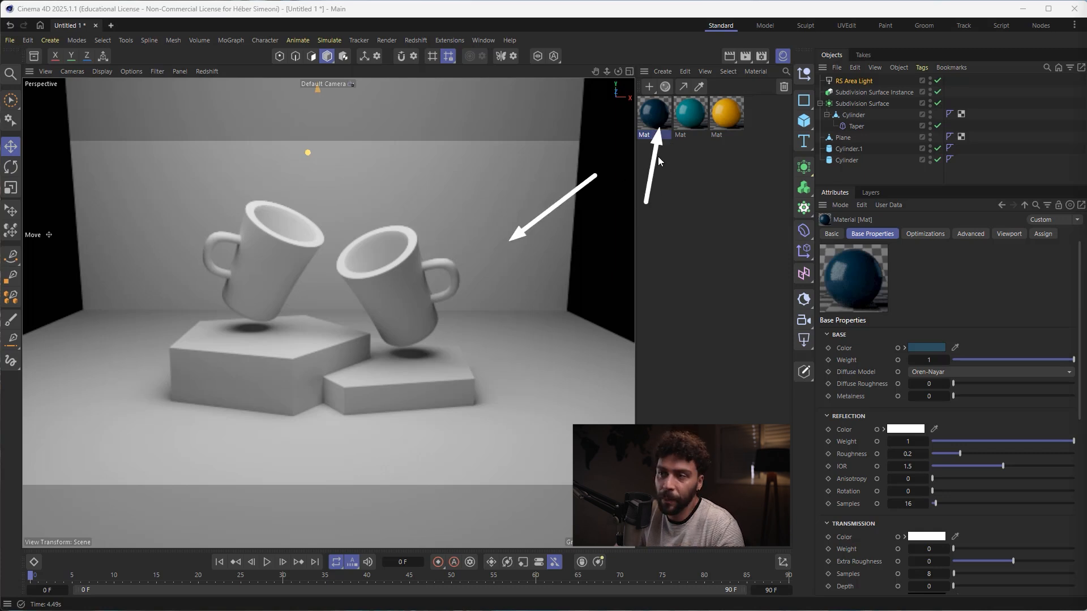
Apply the dark blue material to the backdrop plane and the teal material to both podiums.
left_click_drag(655, 116, 522, 253)
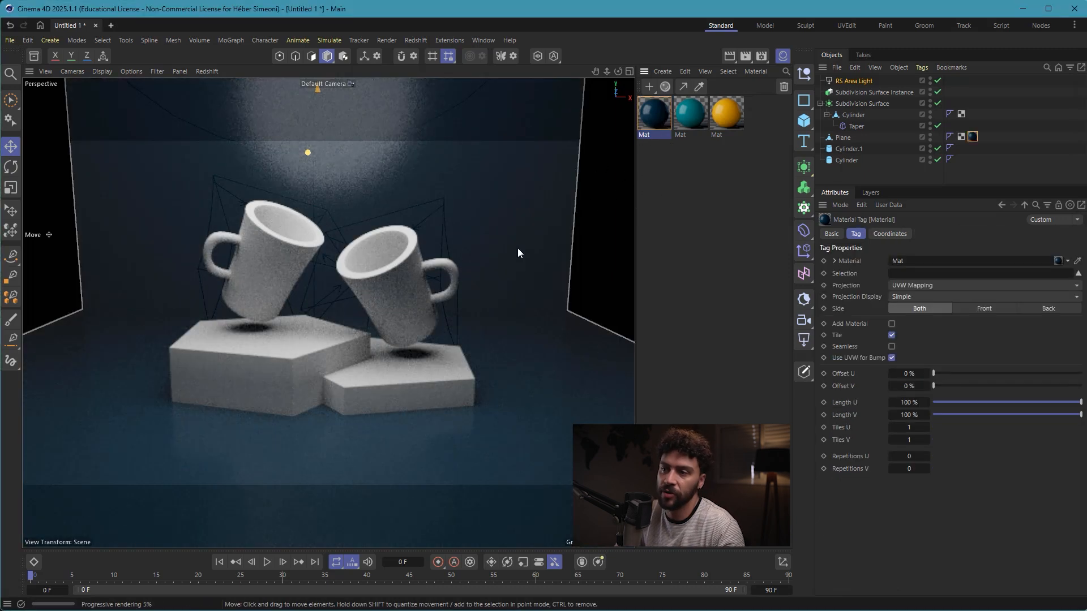
left_click(720, 230)
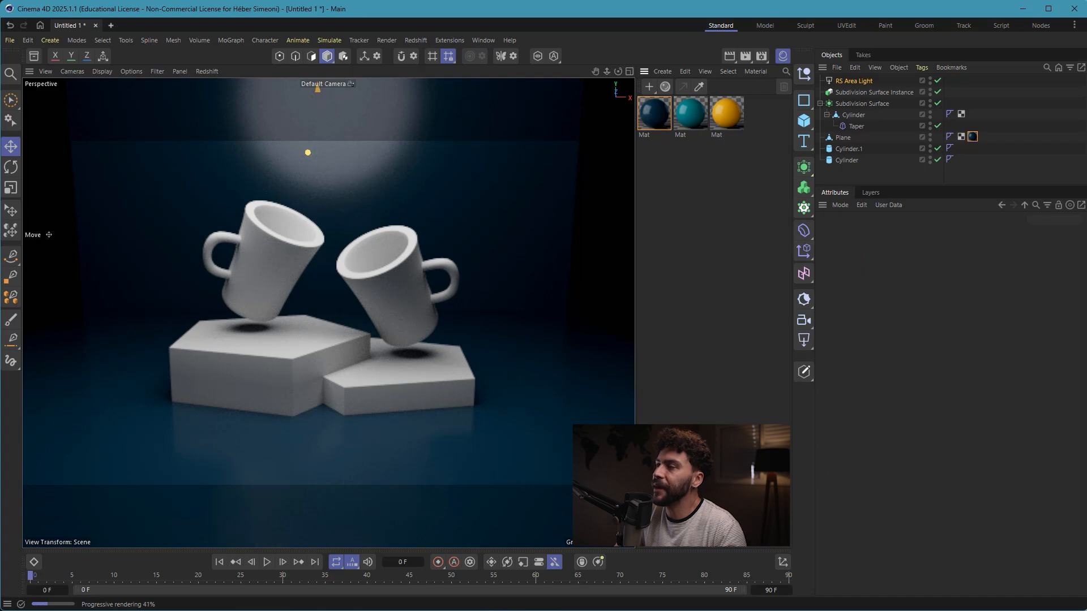
left_click_drag(691, 118, 315, 344)
left_click_drag(427, 363, 427, 362)
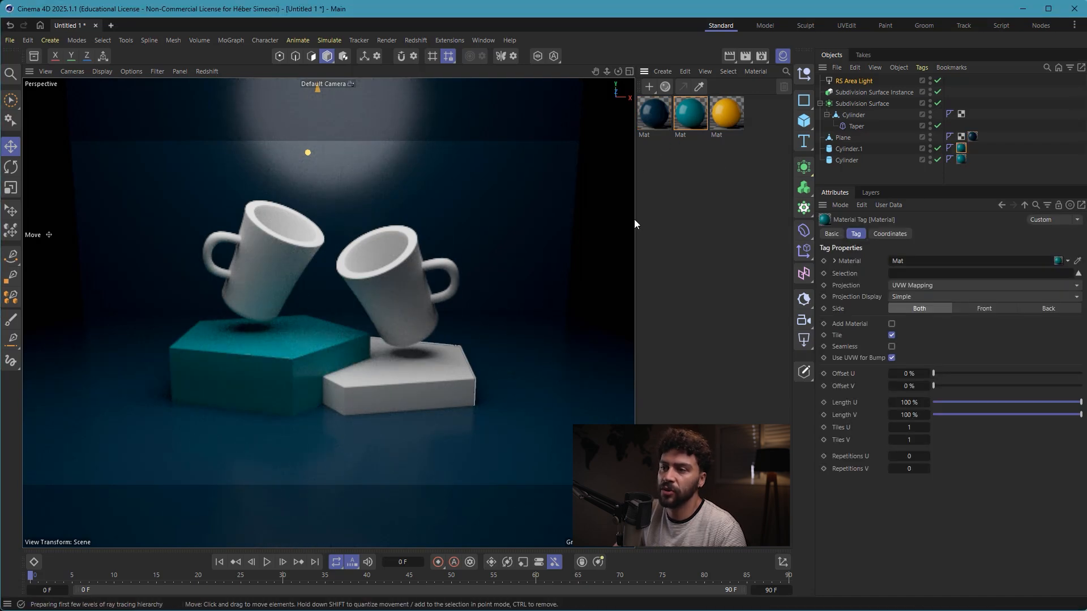
Apply the orange-yellow material to both mugs and clear the selection.
left_click_drag(727, 113, 399, 266)
left_click_drag(446, 196, 395, 263)
left_click(696, 248)
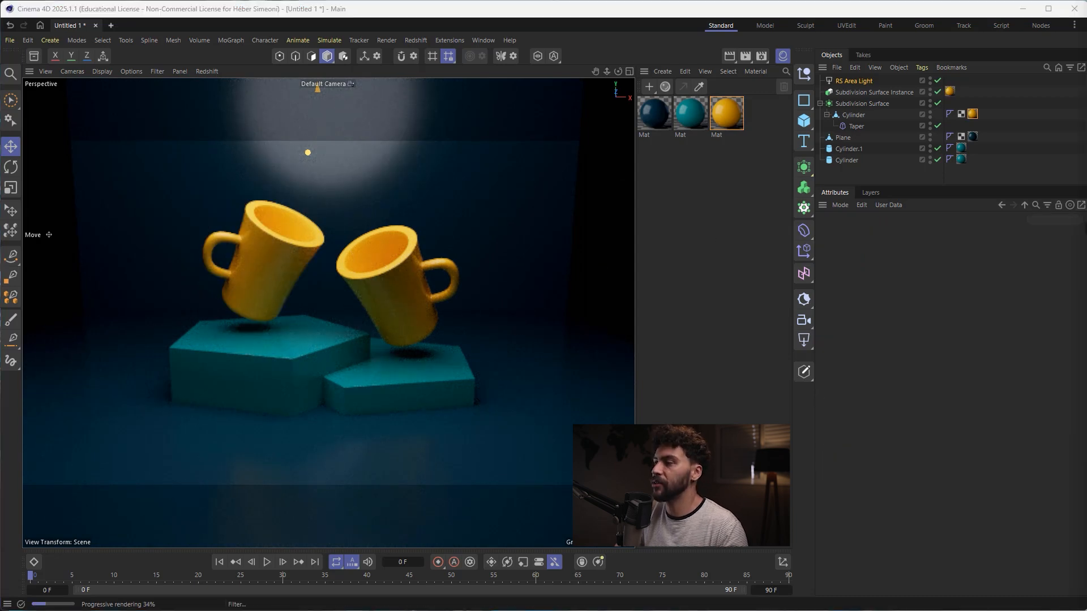
left_click(988, 305)
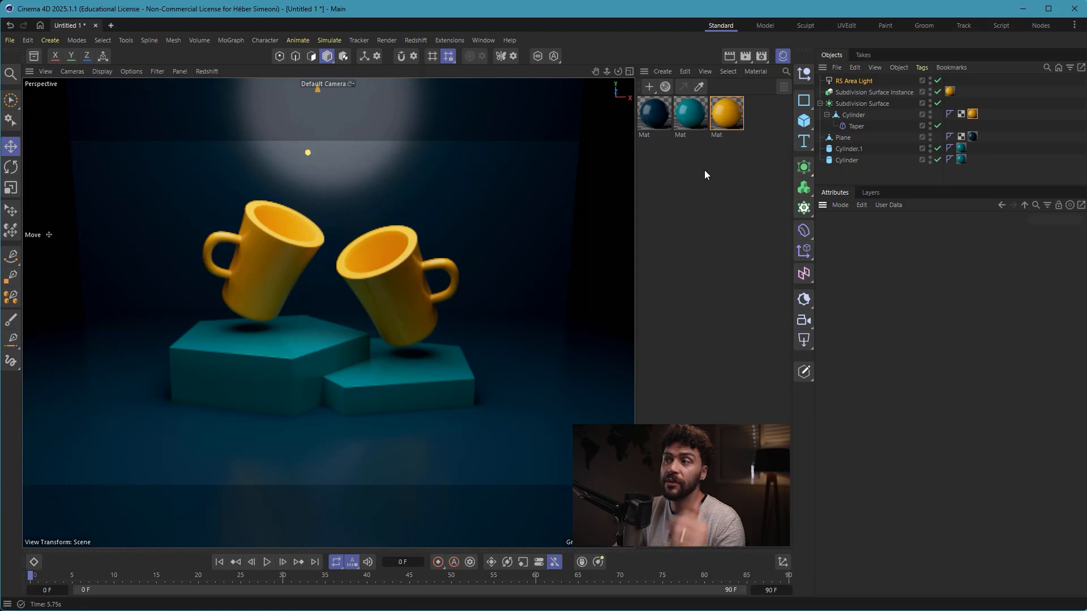
Hide the Material Manager, add a Redshift camera from the current view and look through it.
left_click(784, 56)
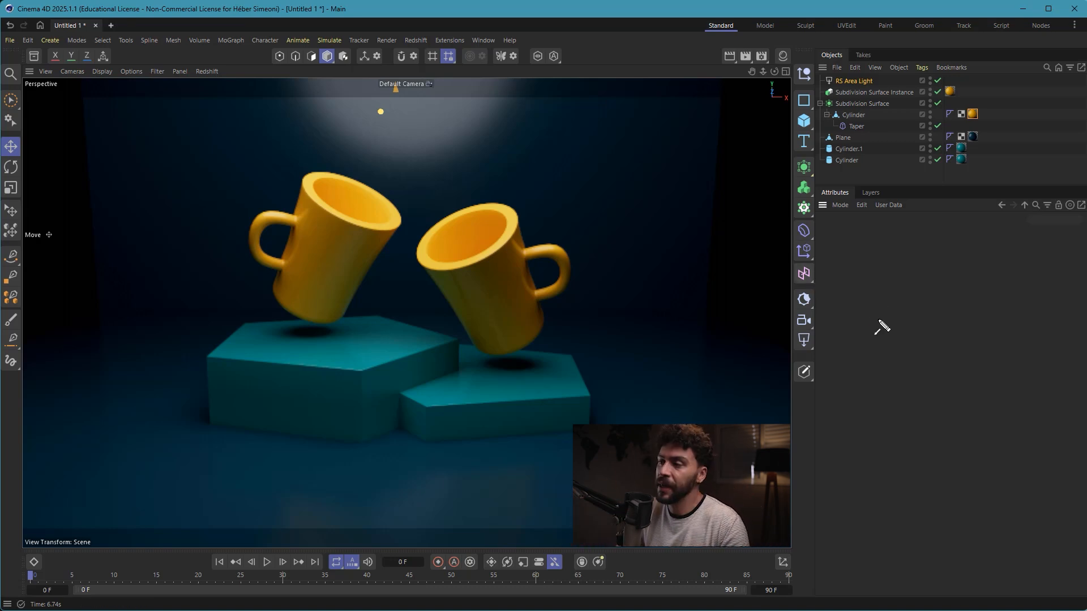
left_click(803, 319)
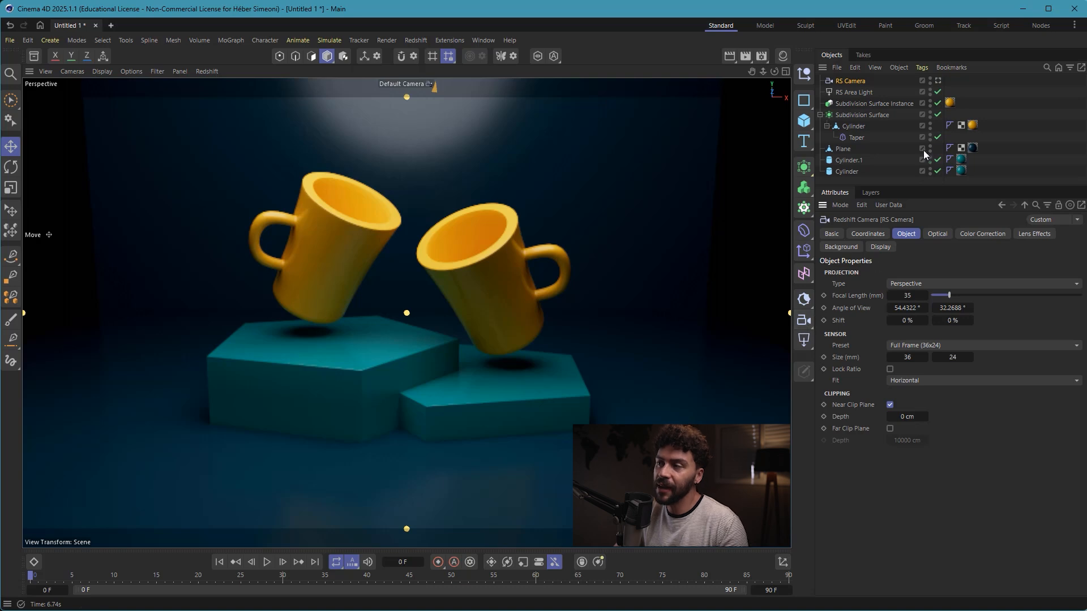
left_click(938, 81)
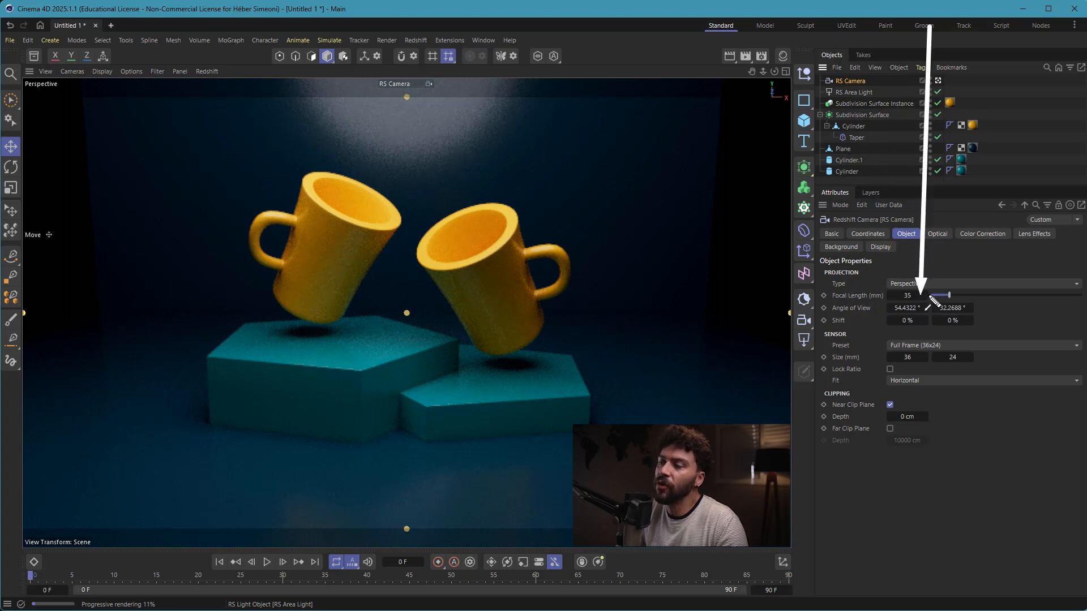
Try a 12 mm focal length on the camera and reframe the mugs at that wide angle.
left_click_drag(949, 295, 931, 295)
scroll(410, 295, "up", 10)
scroll(410, 293, "down", 1)
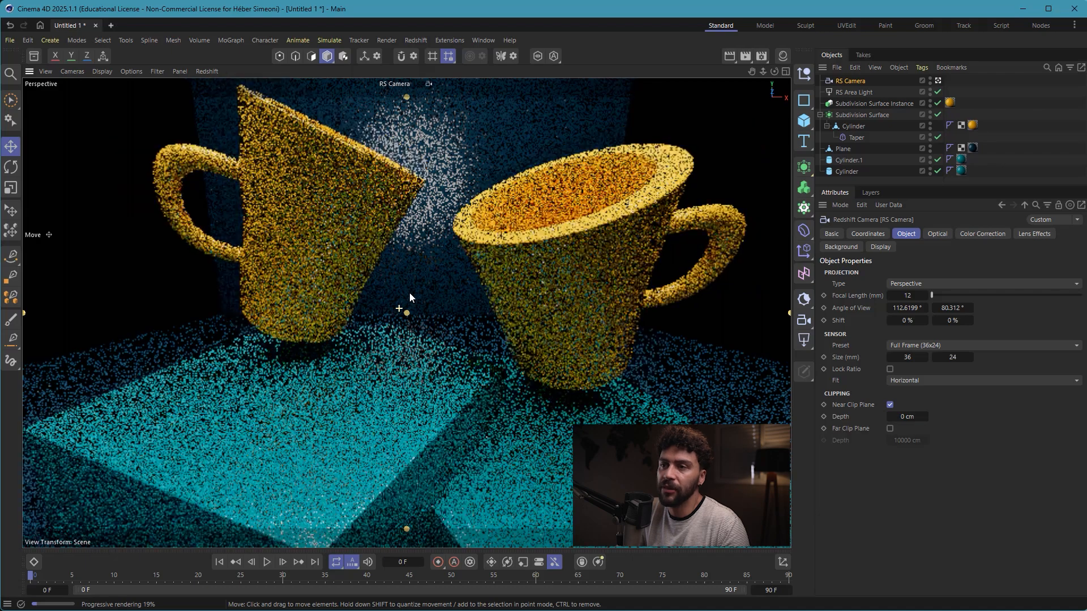
scroll(409, 298, "down", 5)
scroll(404, 299, "up", 3)
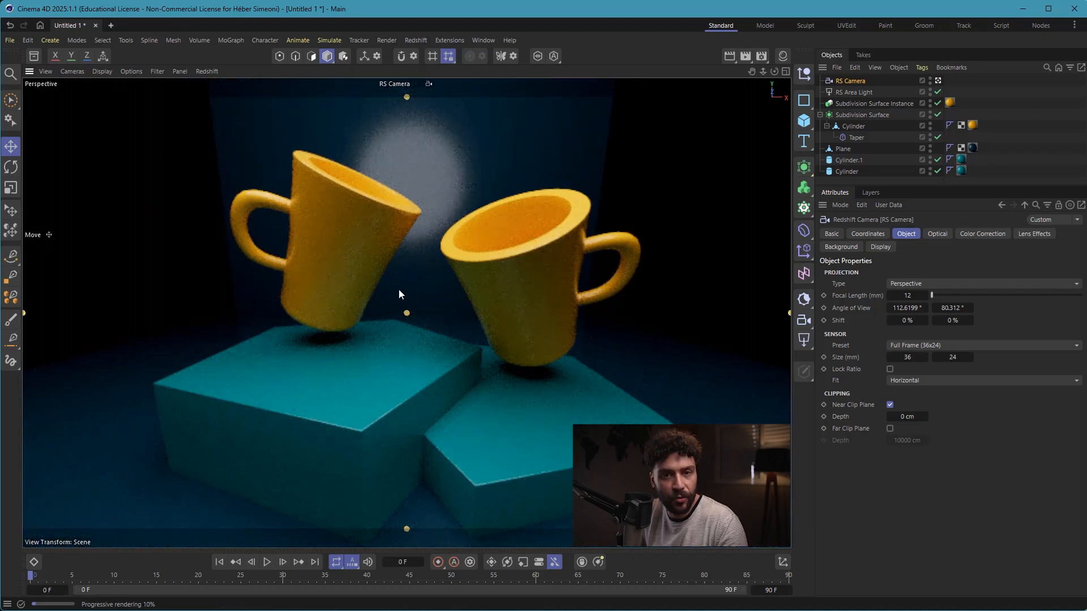
Set the camera's focal length to about 110.9 mm and reframe both mugs and podiums in the camera view.
left_click_drag(931, 295, 1017, 295)
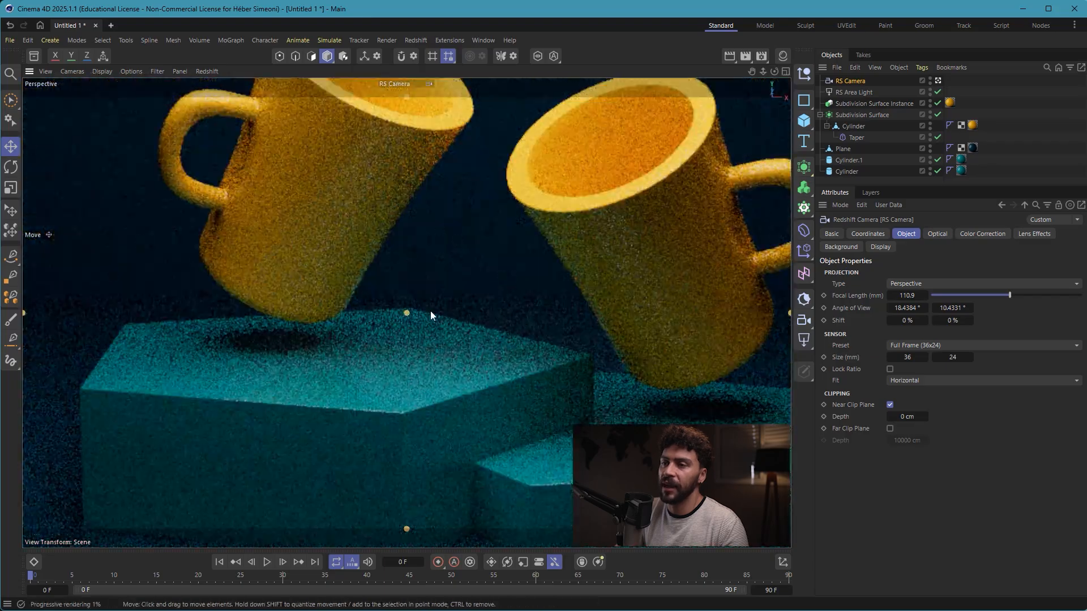
left_click_drag(431, 310, 466, 297, "alt")
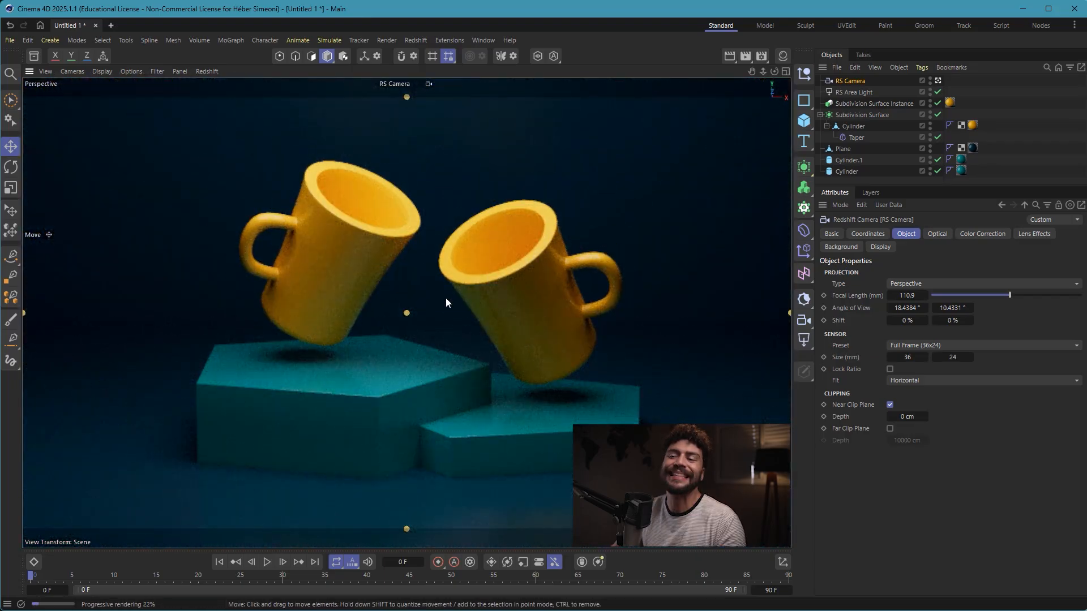
mouse_move(458, 289)
left_mouse_down("alt")
mouse_move(456, 272)
mouse_move(440, 277)
mouse_move(444, 286)
left_mouse_up("alt")
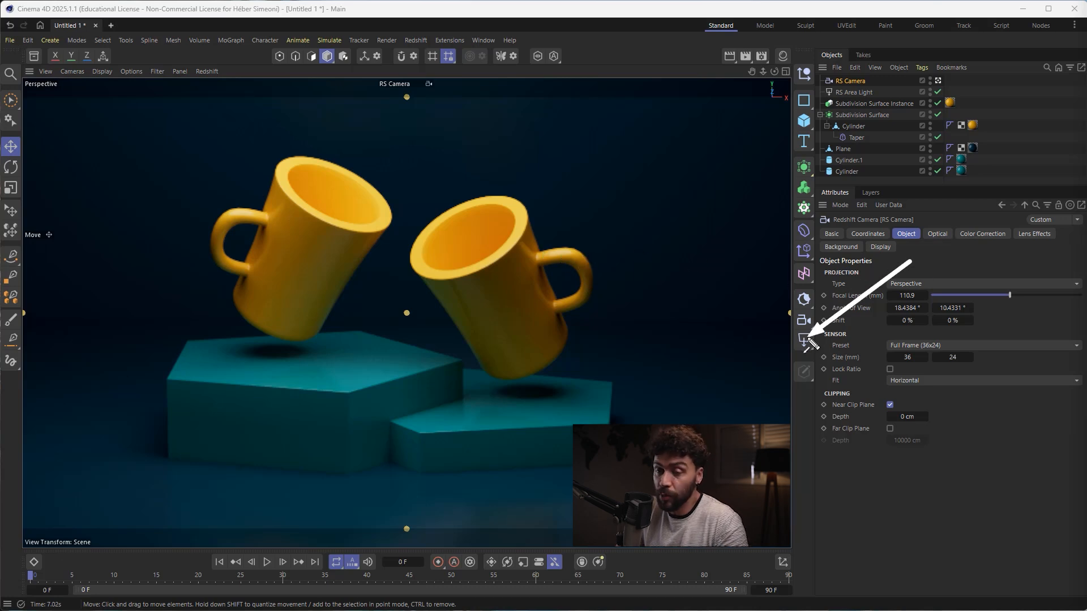
Add a Redshift Dome Light to the scene and set its intensity to 0.3.
left_click(805, 339)
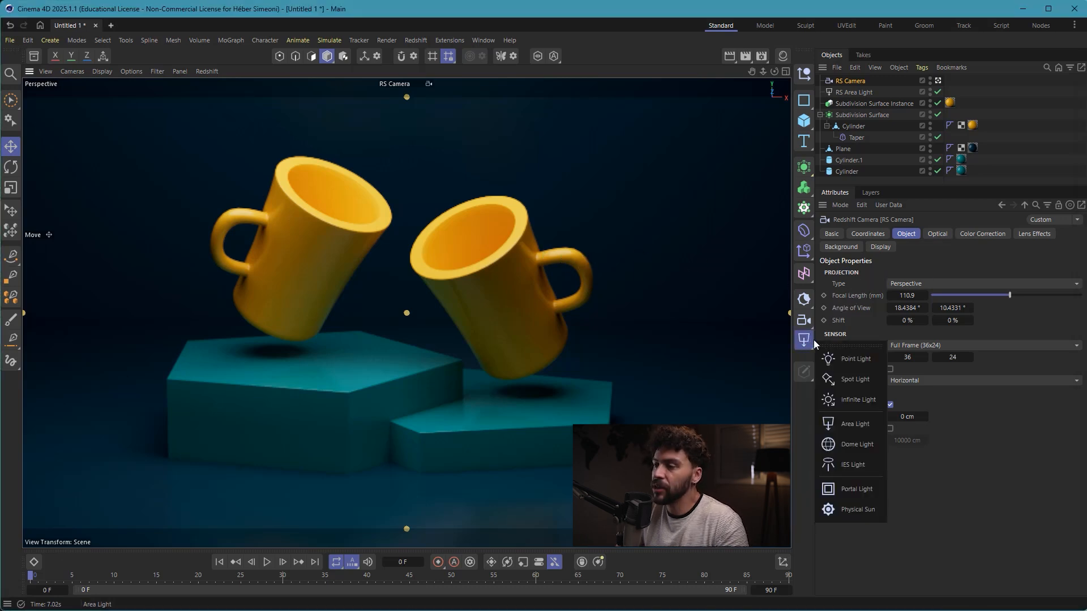
left_click(852, 445)
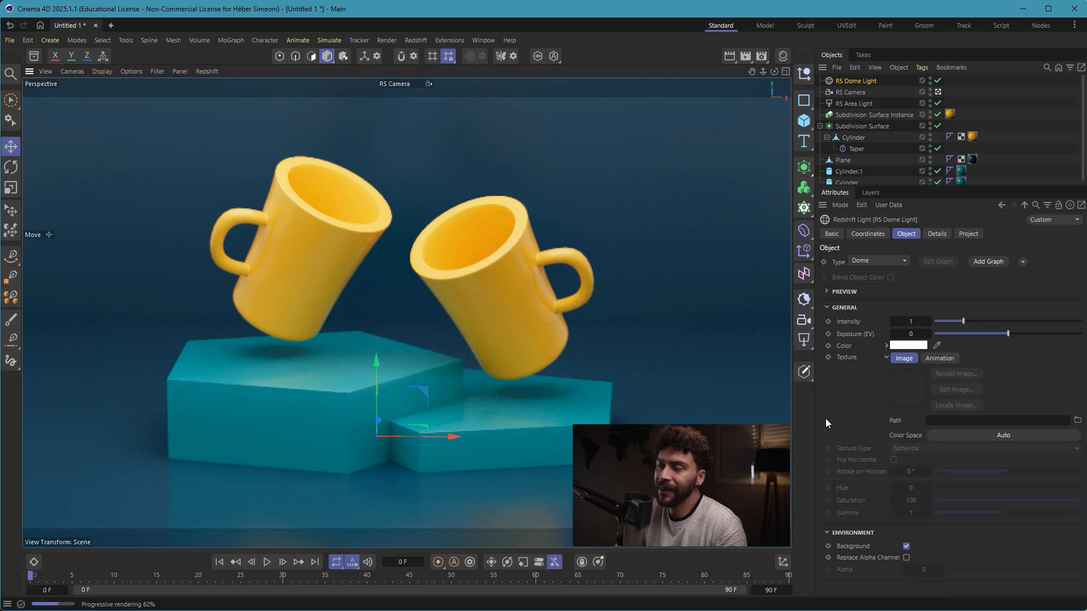
mouse_move(985, 325)
left_mouse_down()
mouse_move(934, 353)
mouse_move(523, 409)
mouse_move(871, 322)
mouse_move(912, 324)
mouse_move(858, 327)
mouse_move(982, 317)
mouse_move(922, 323)
mouse_move(946, 321)
left_mouse_up()
key("Escape")
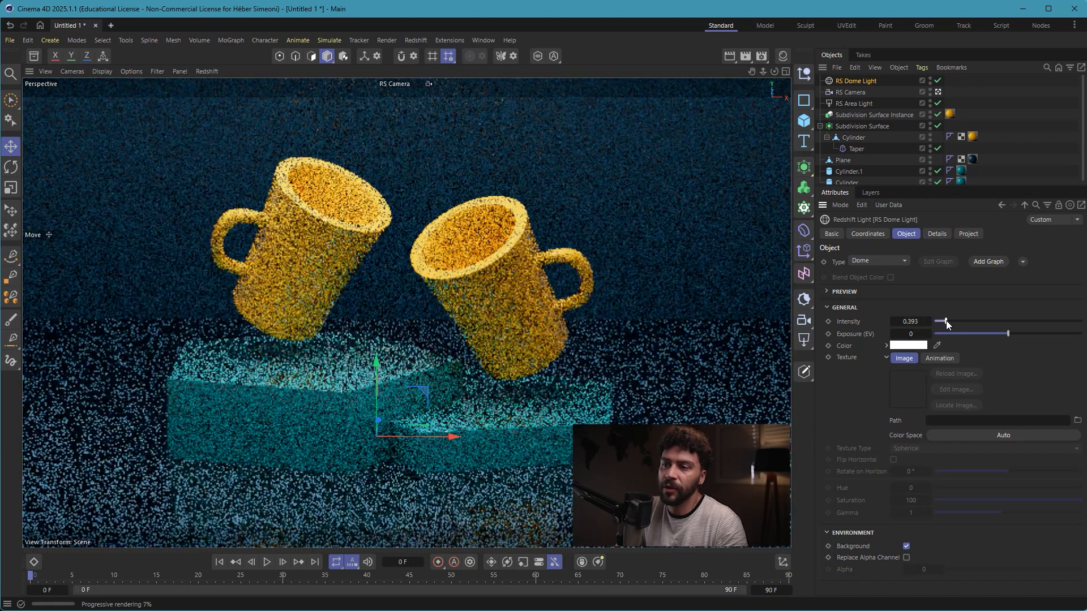
left_click(910, 321)
type("0.3")
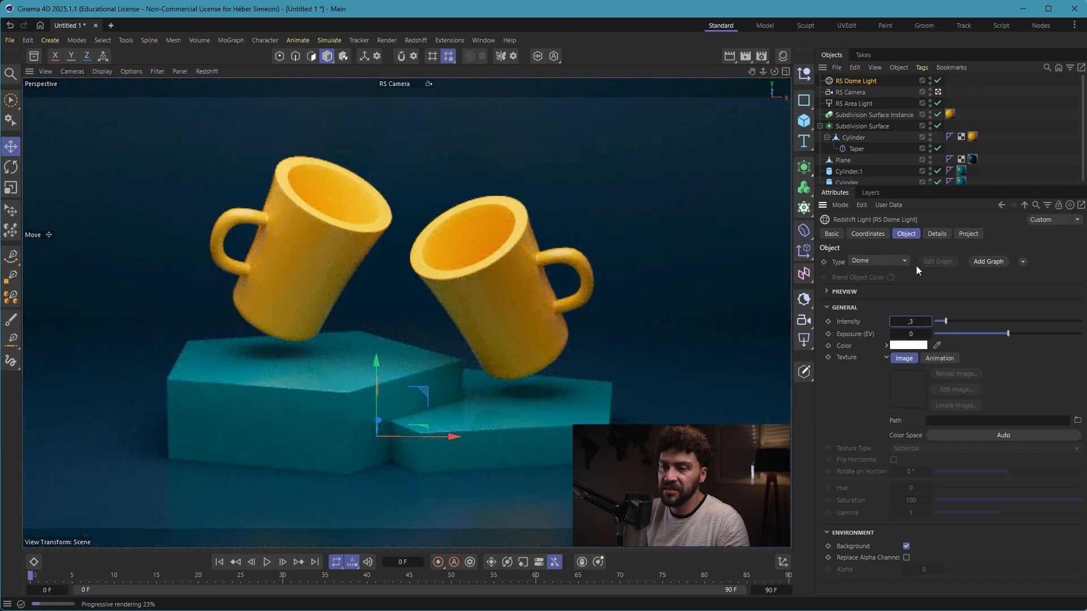
key("Return")
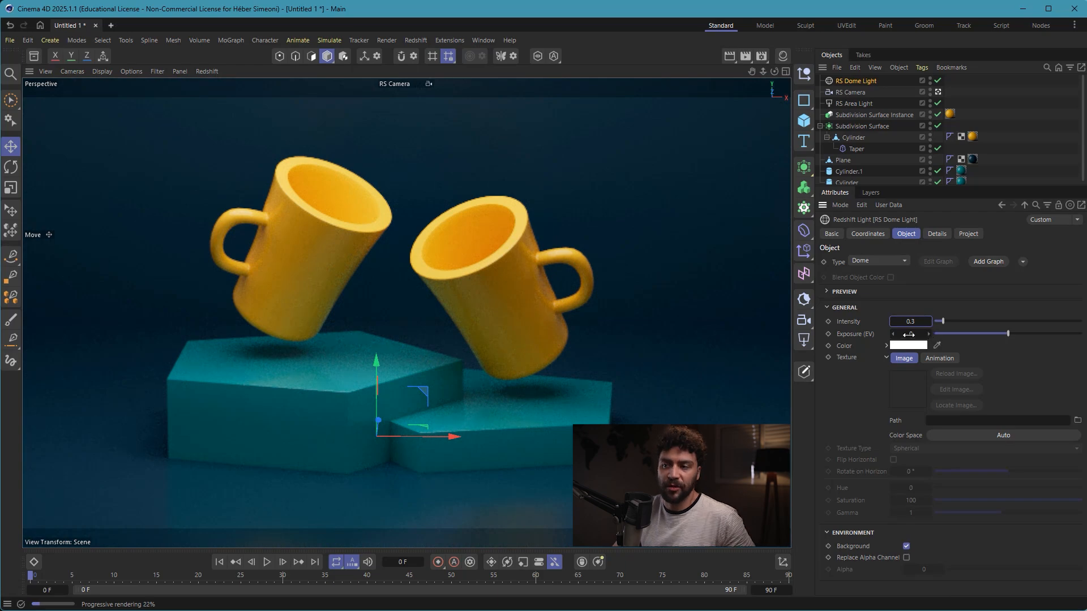
Compare the render with the dome light disabled and enabled, leaving the light on.
left_click_drag(969, 69, 941, 83)
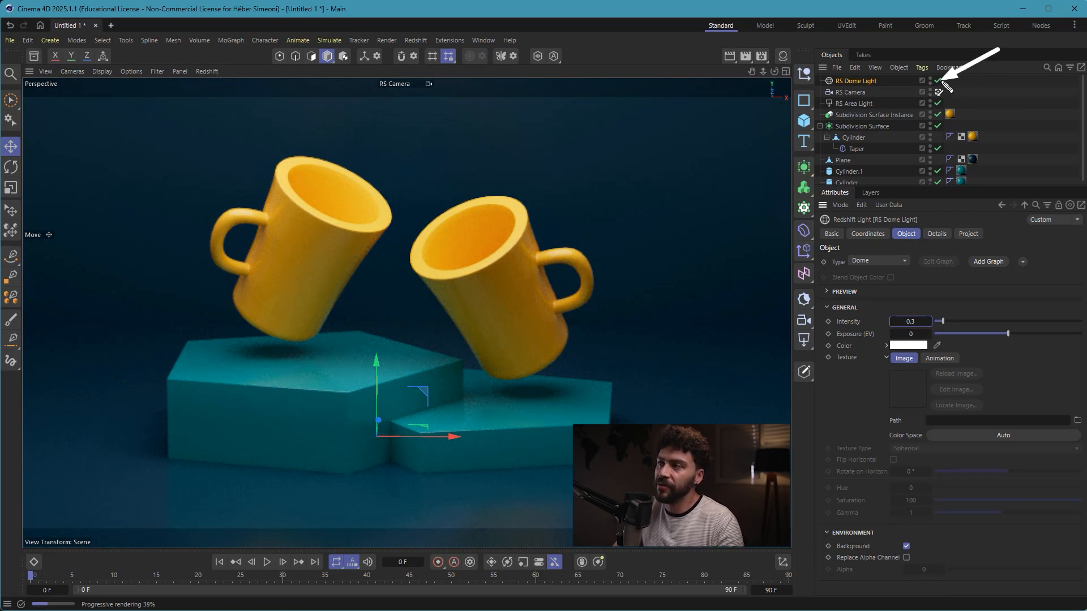
key("Escape")
left_click(939, 81)
left_click(940, 80)
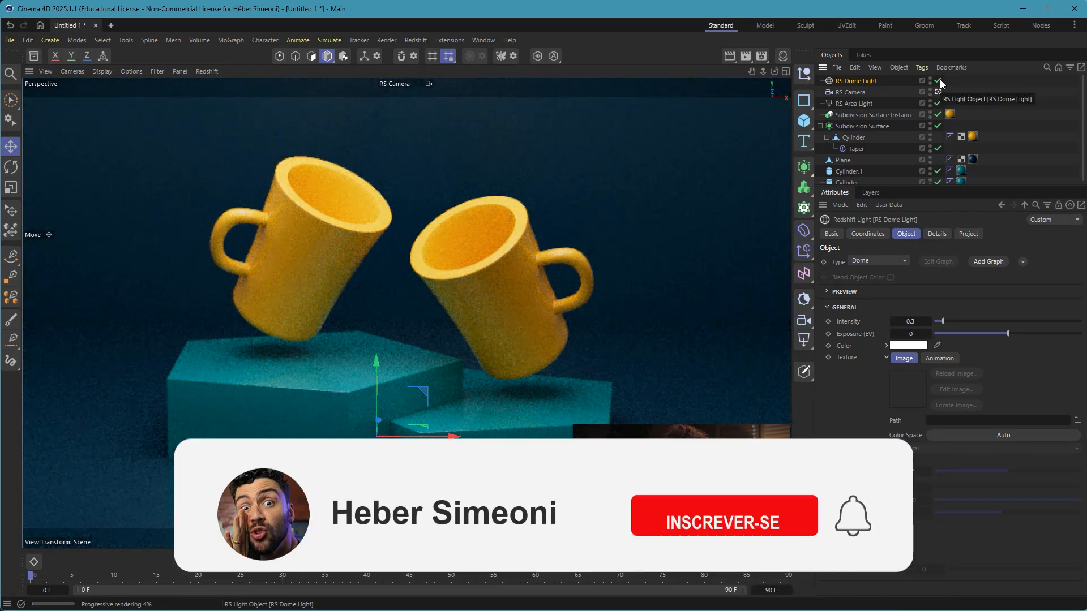
left_click(940, 80)
left_click(938, 81)
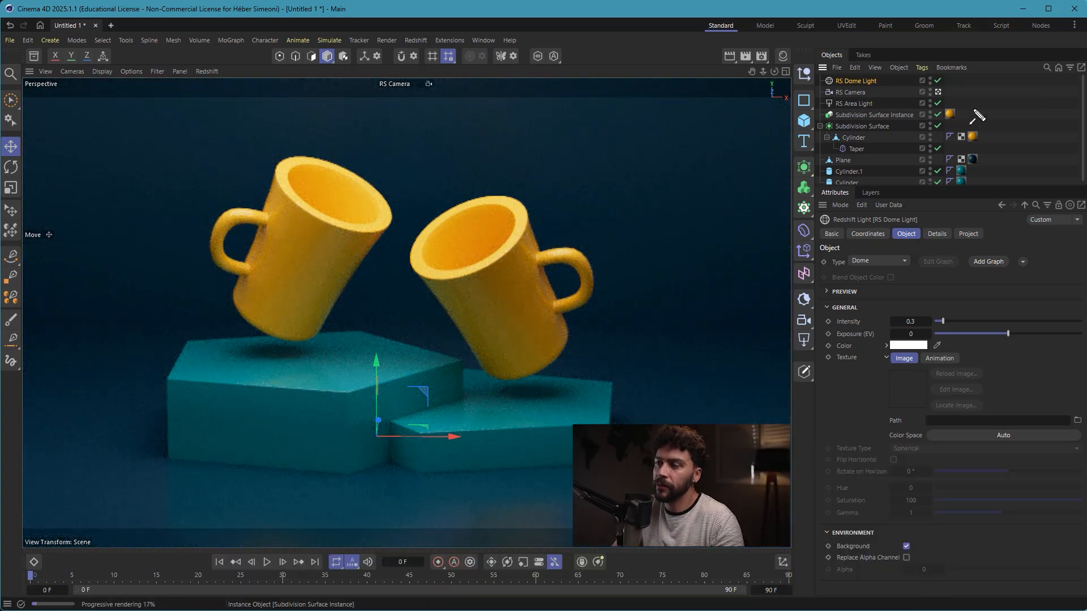
Set the RS Area Light's intensity to 3.
left_click(852, 104)
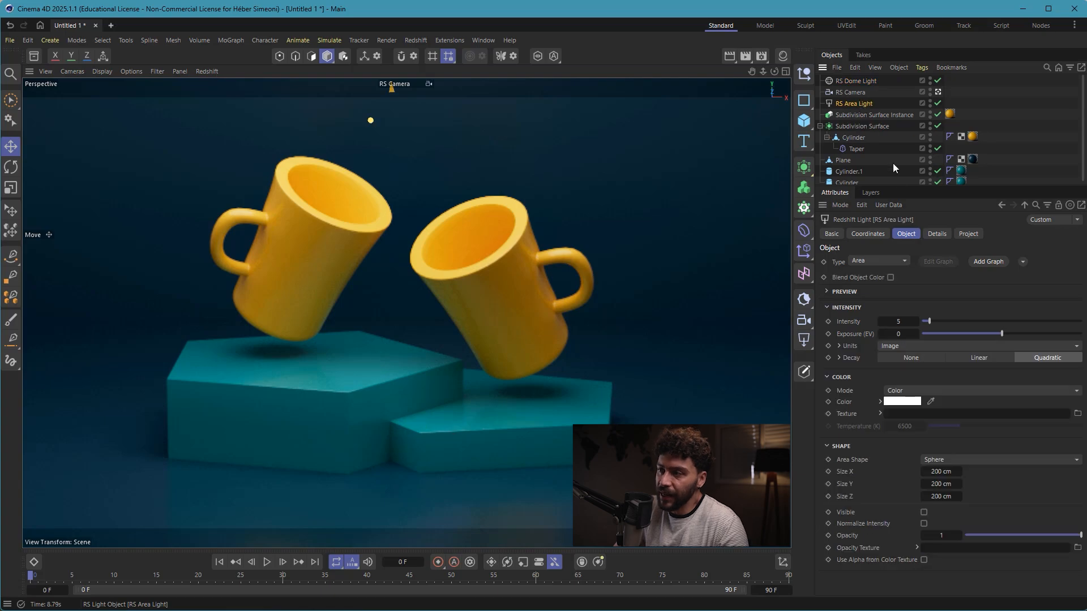
type("3")
key("Return")
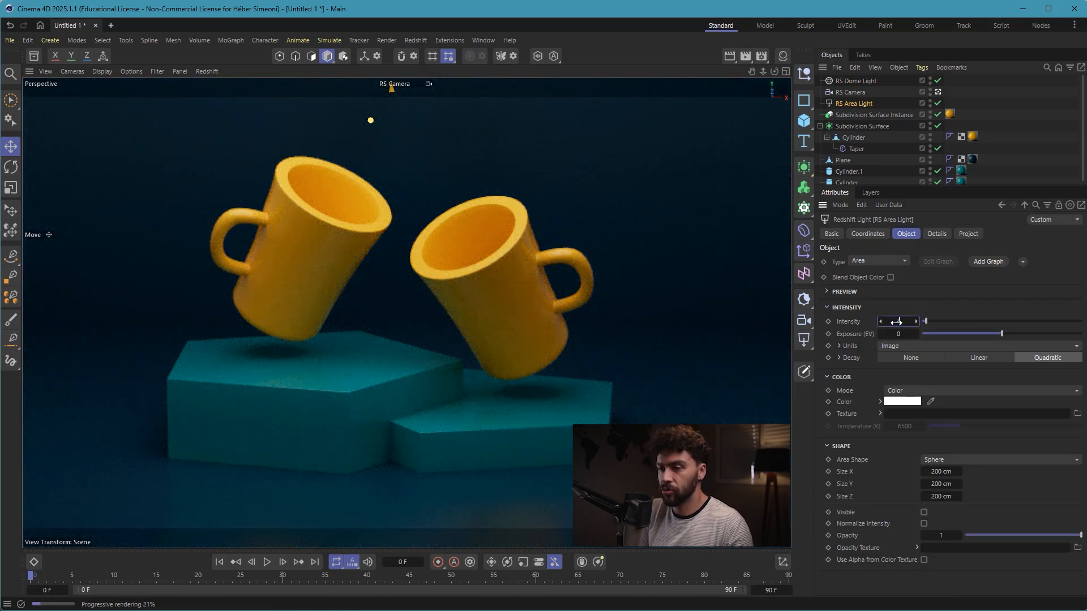
left_click_drag(896, 322, 898, 321)
type("3")
key("Return")
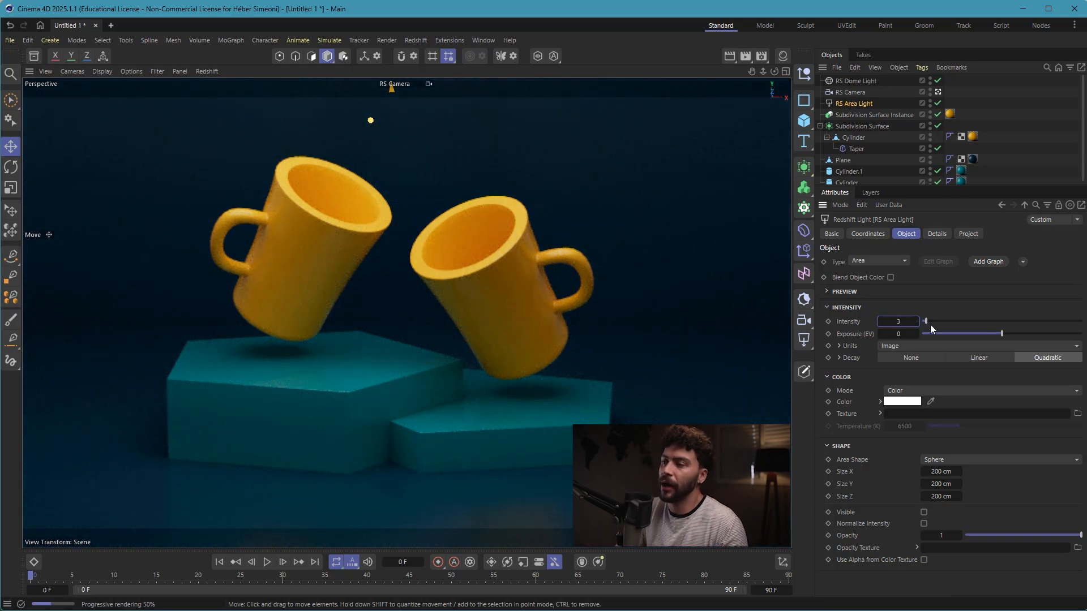
Try raising the area light's intensity to about 34, restore it to 3 and deselect the light.
left_click_drag(930, 326, 970, 325)
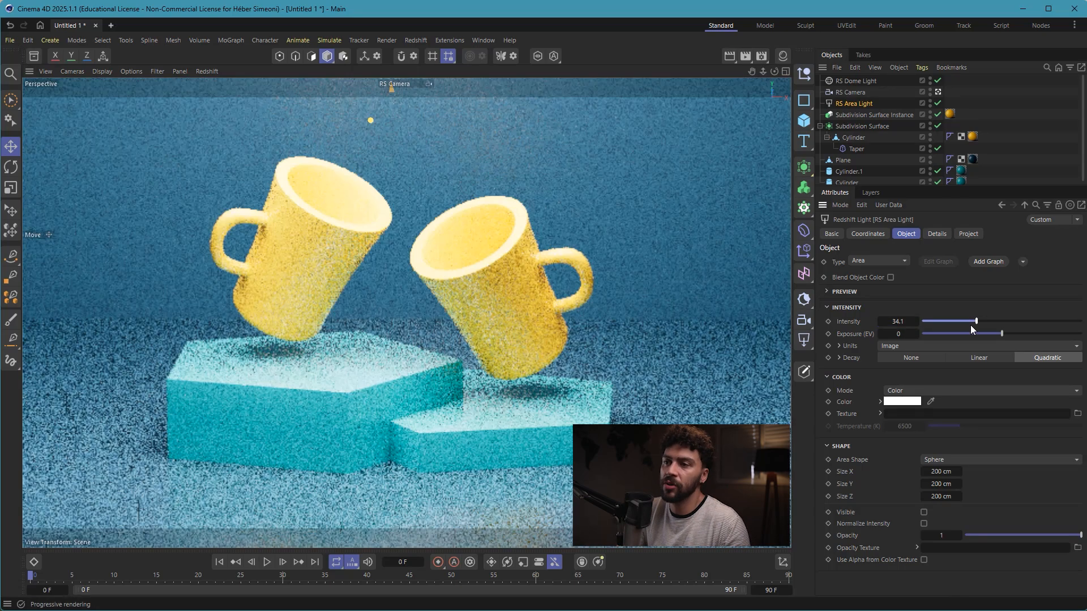
double_click(897, 322)
type("3")
key("Return")
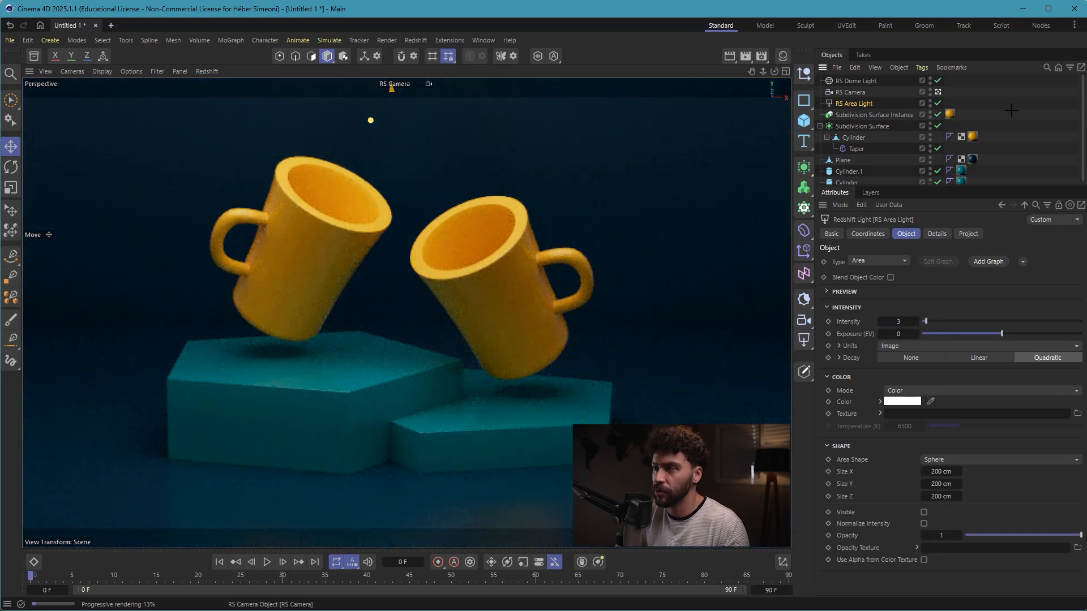
left_click(1011, 110)
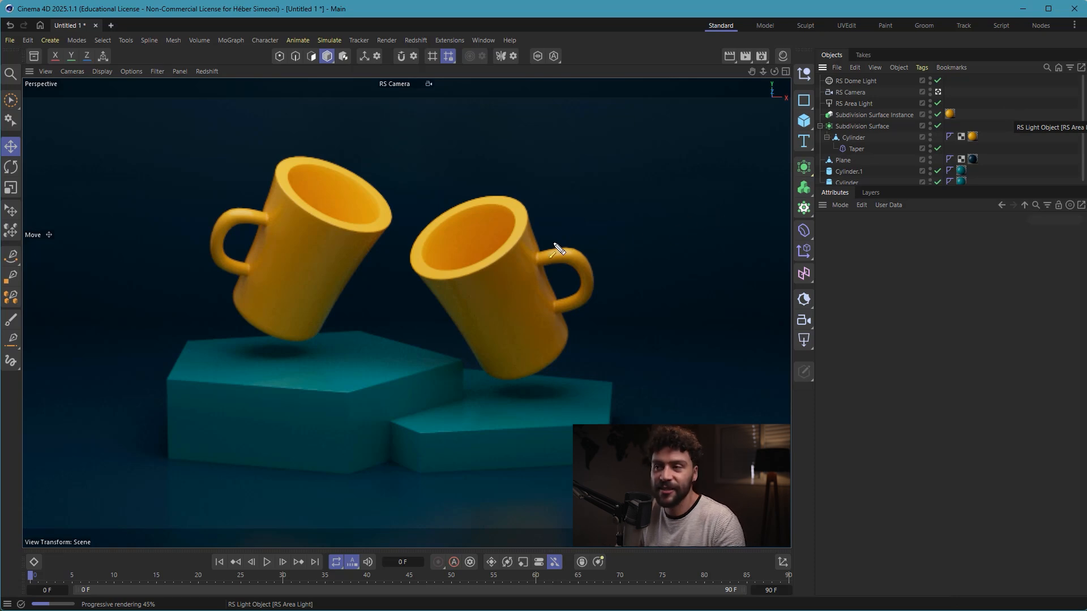
Begin saving the project and create a folder named "cinema 4d LINDIUI" in Área de Trabalho.
left_click(10, 40)
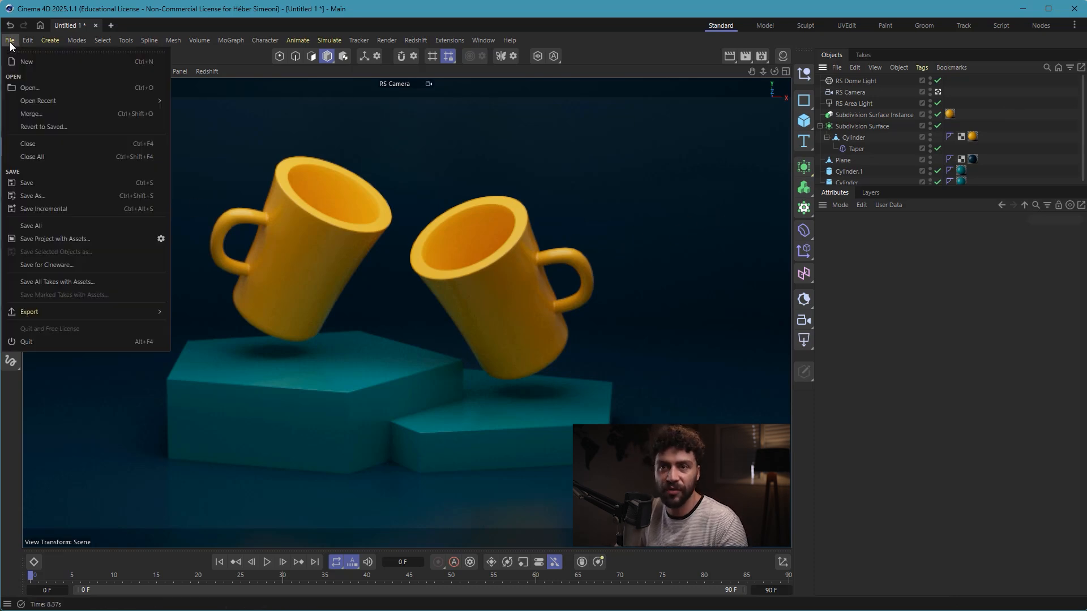
left_click(33, 183)
left_click_drag(506, 64, 553, 62)
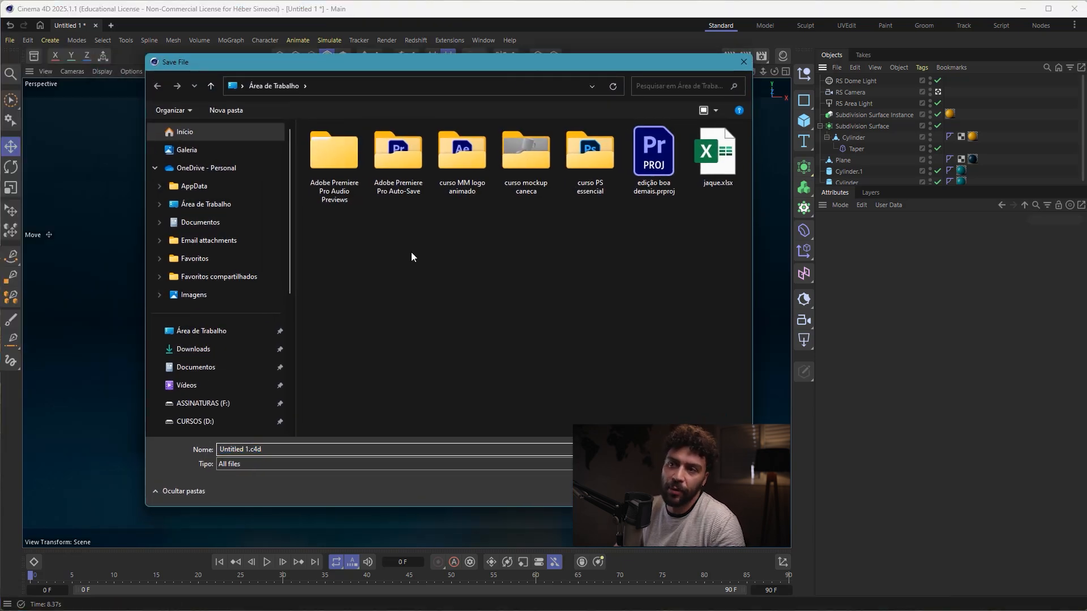
right_click(411, 252)
mouse_move(491, 362)
left_click(576, 362)
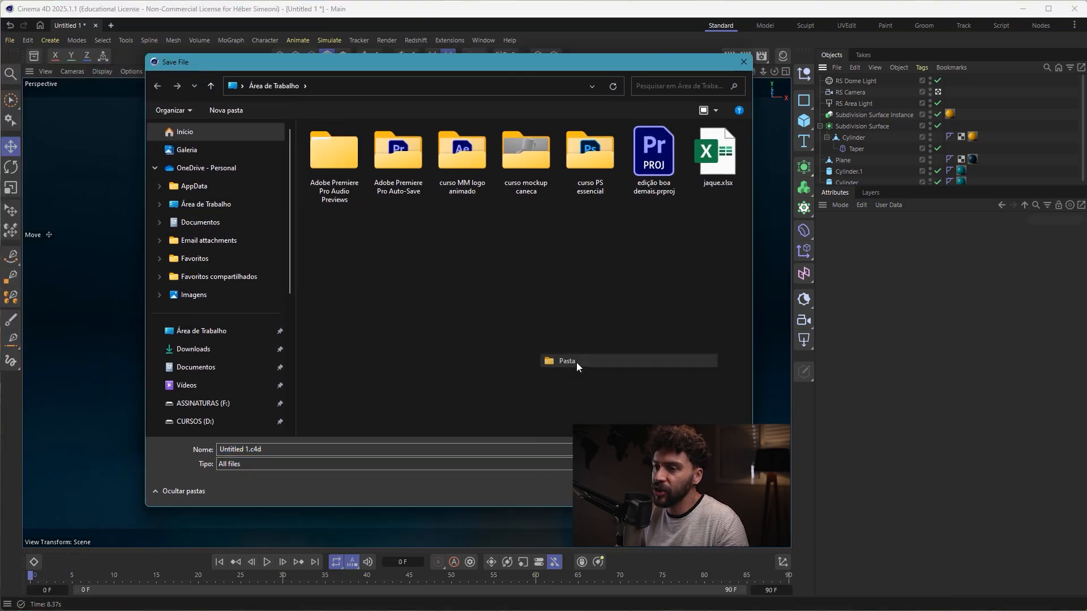
type("cjkn")
key("BackSpace")
key("BackSpace")
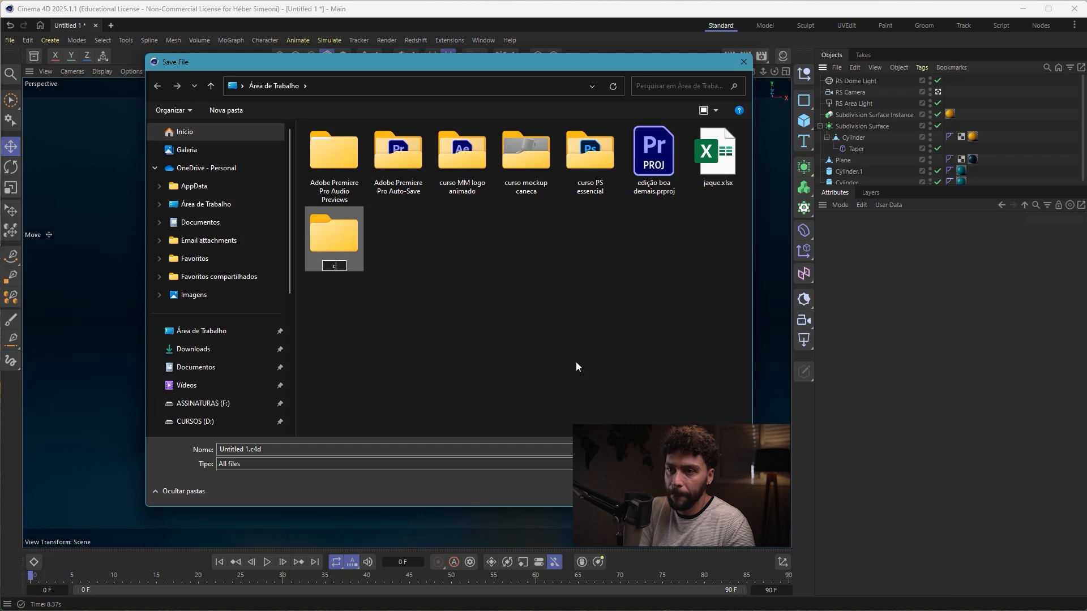
type("inema 4d LINDIUI")
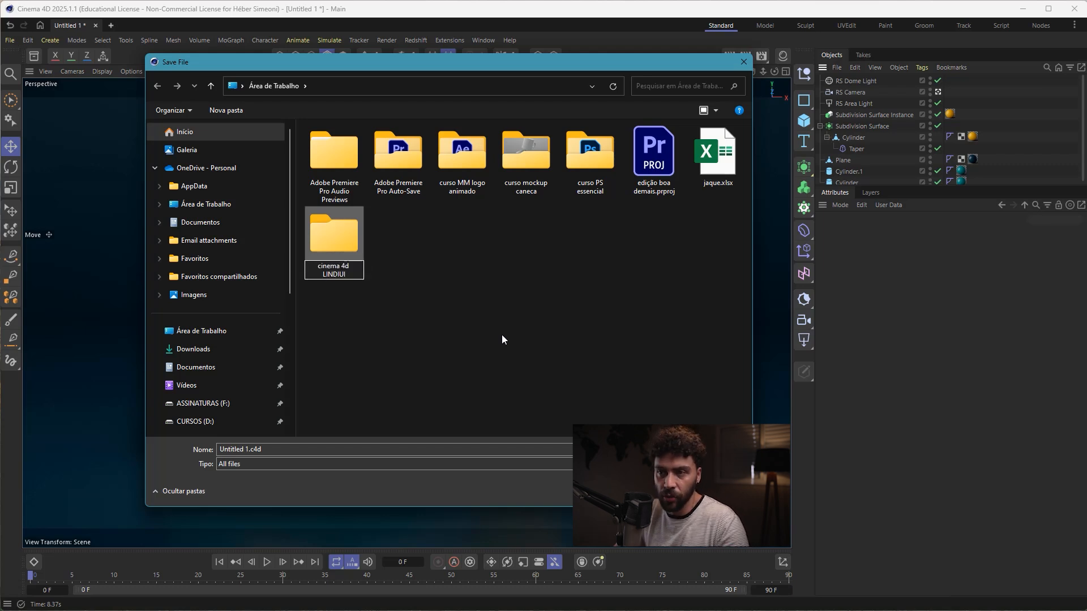
Save the project inside the "cinema 4d LINDIUI" folder as "cena com canecas lindias".
left_click(351, 245)
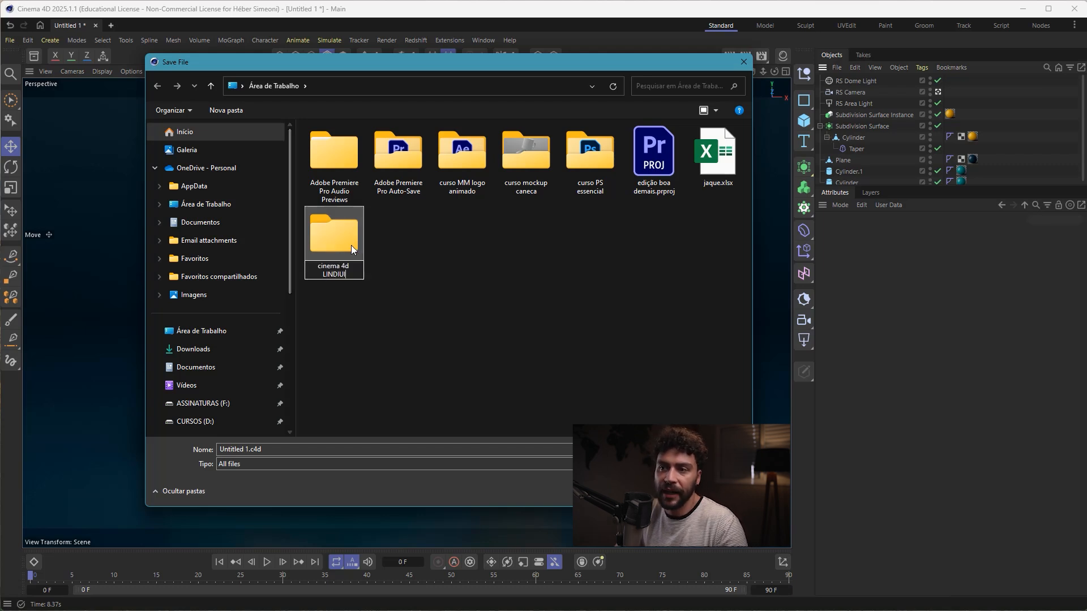
double_click(351, 245)
type("cena com canecas lindias")
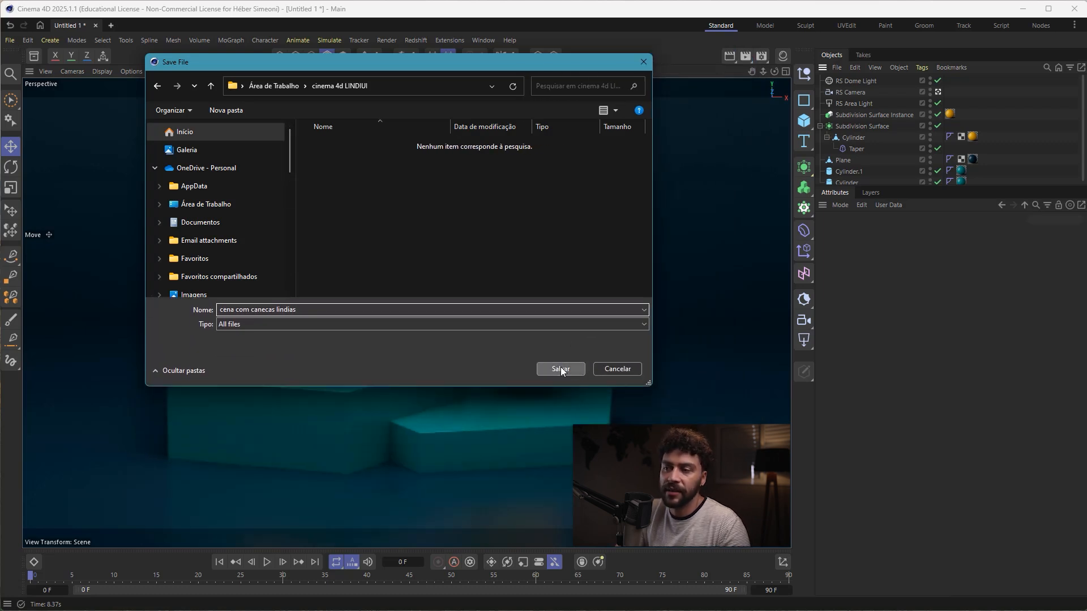
left_click(561, 368)
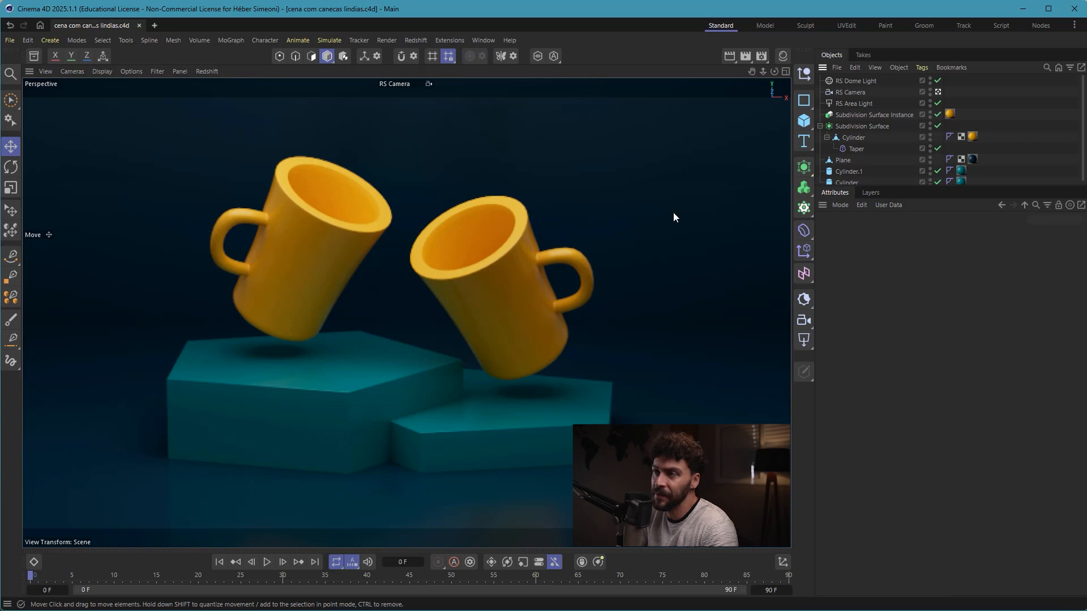
Render the scene to the Picture Viewer and fit the rendered image to the screen.
left_click(745, 56)
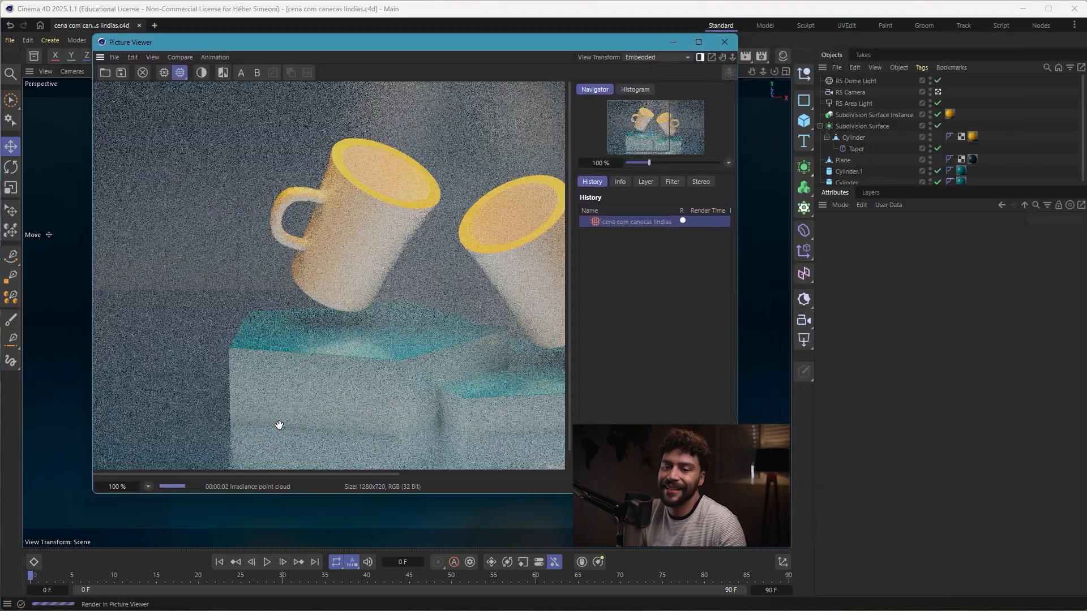
left_click(149, 486)
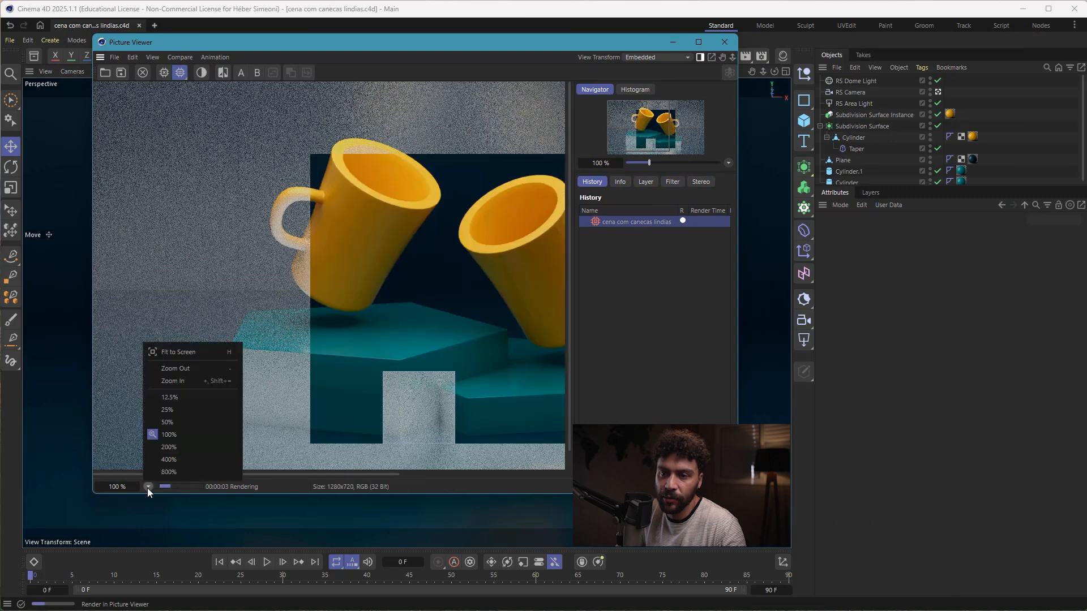
left_click(175, 354)
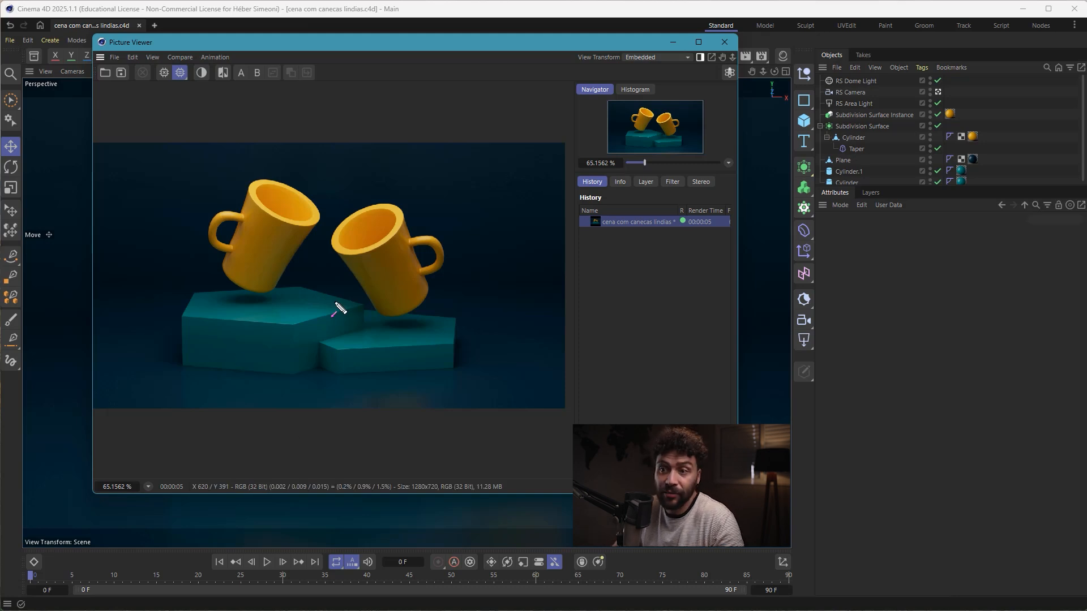
Save the render as a JPG still image named "cena com canecas lindias.jpg" in the "cinema 4d LINDIUI" folder on Área de Trabalho.
left_click_drag(121, 171, 122, 82)
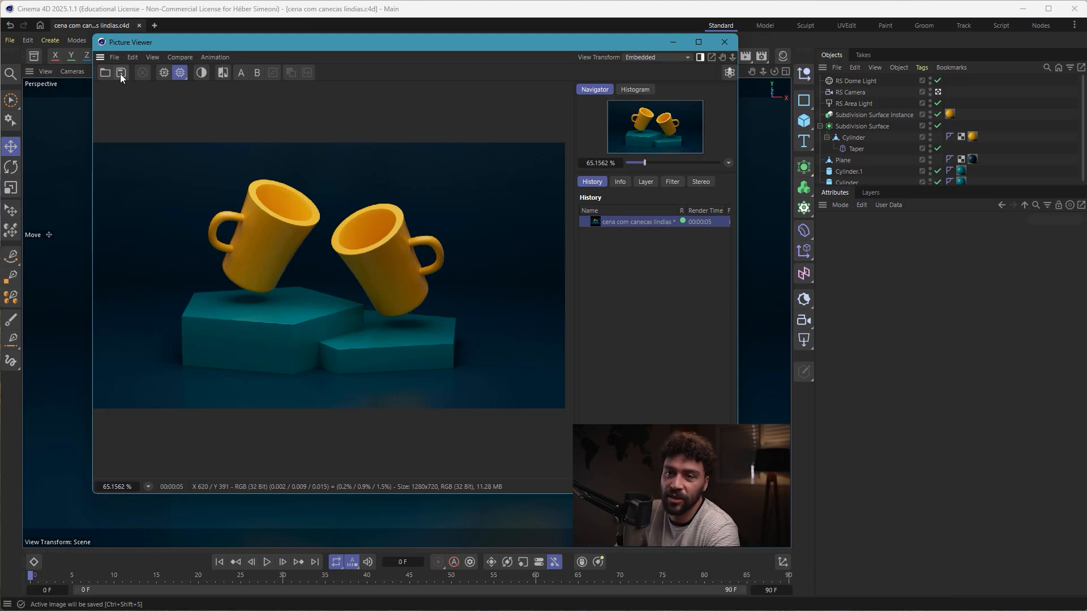
left_click(120, 73)
left_click_drag(121, 11, 168, 25)
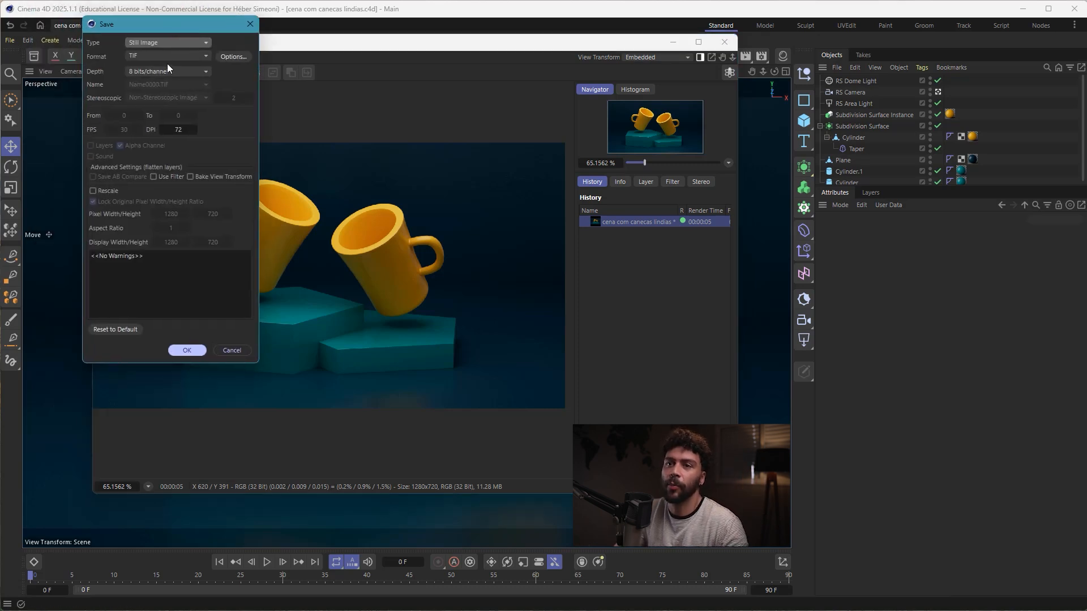
left_click(139, 57)
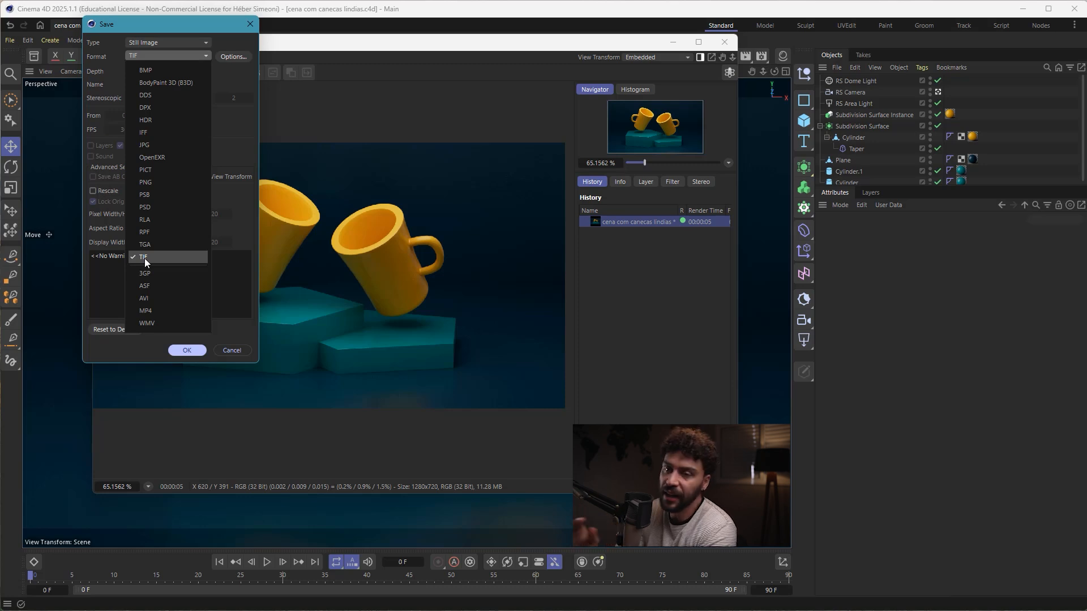
left_click(146, 145)
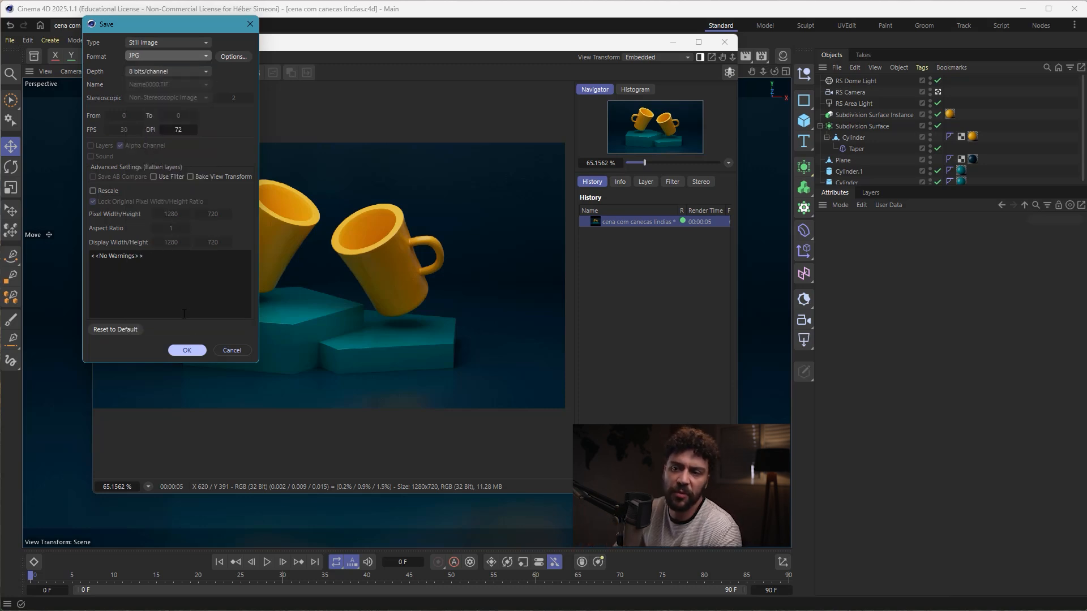
left_click(185, 350)
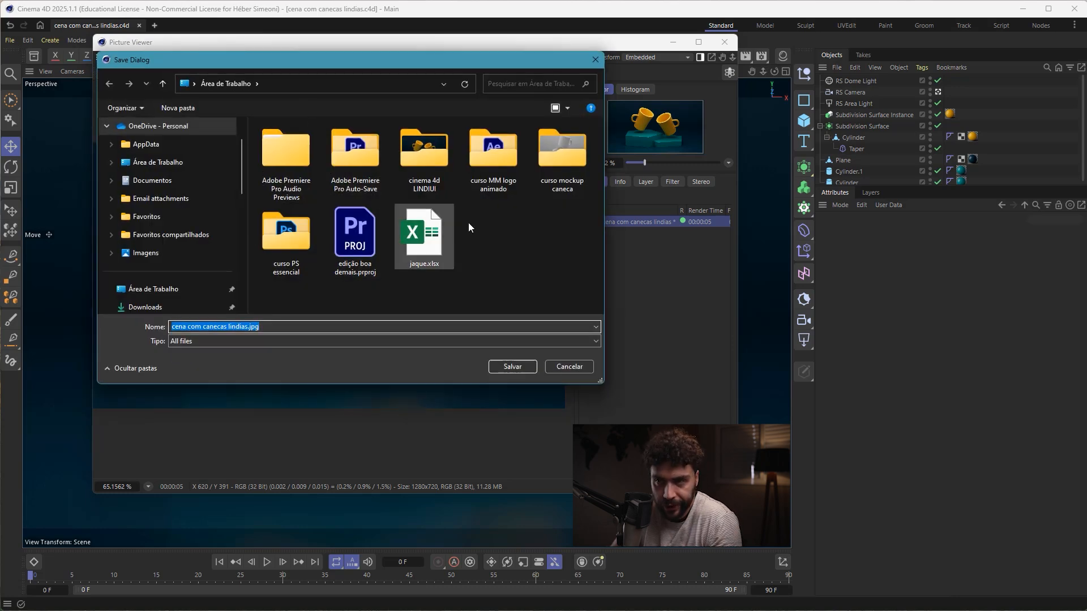
double_click(440, 195)
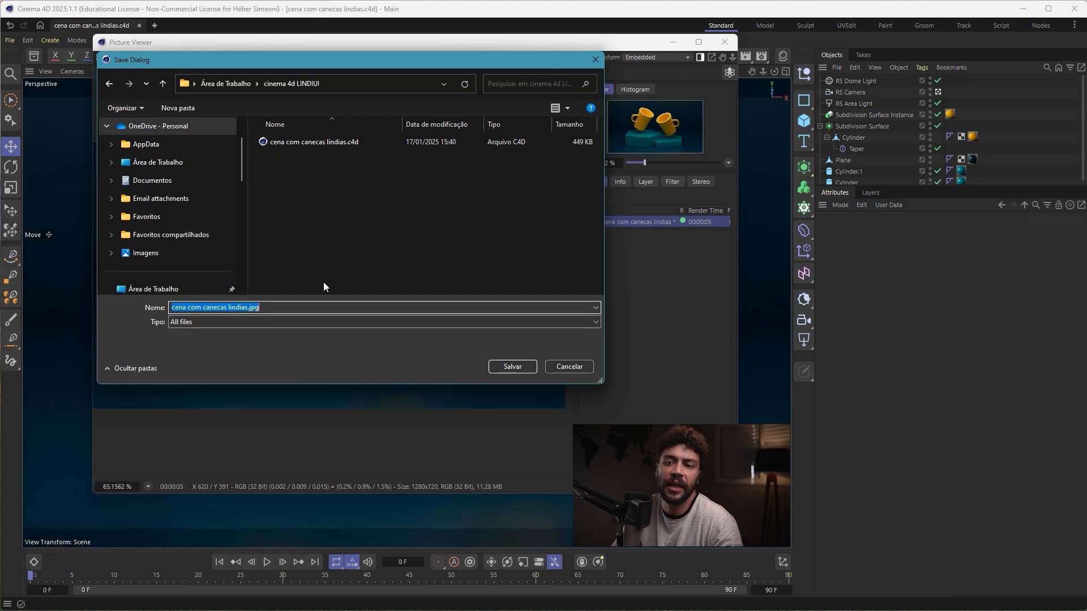
left_click(506, 367)
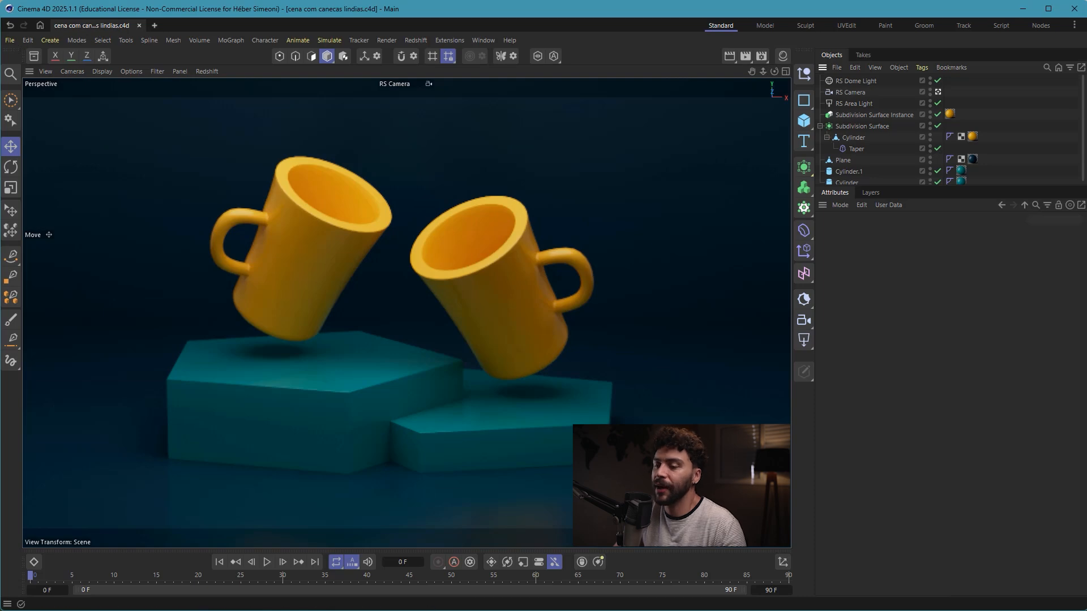
Switch to File Explorer, browse to the "cinema 4d LINDIUI" folder in a new tab and open "cena com canecas lindias.jpg" to view the render.
left_click(450, 606)
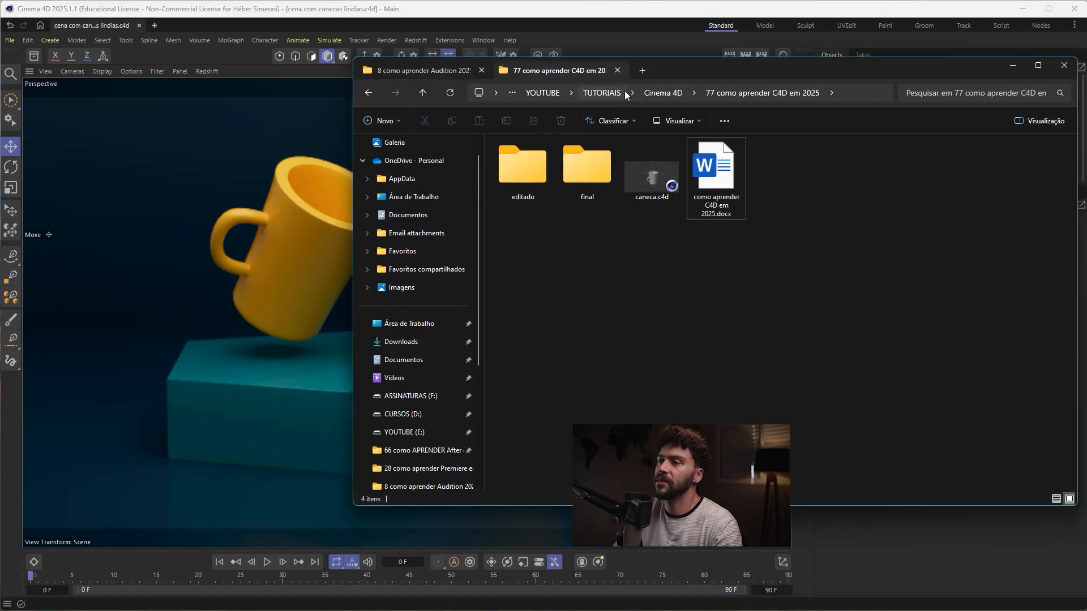
left_click(642, 69)
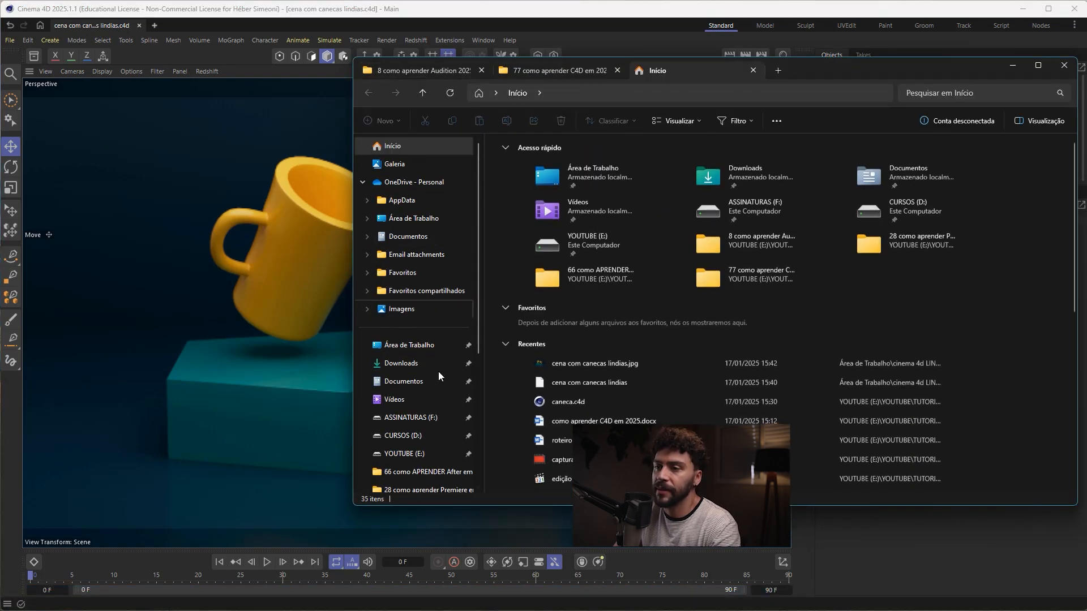
left_click(429, 350)
double_click(654, 177)
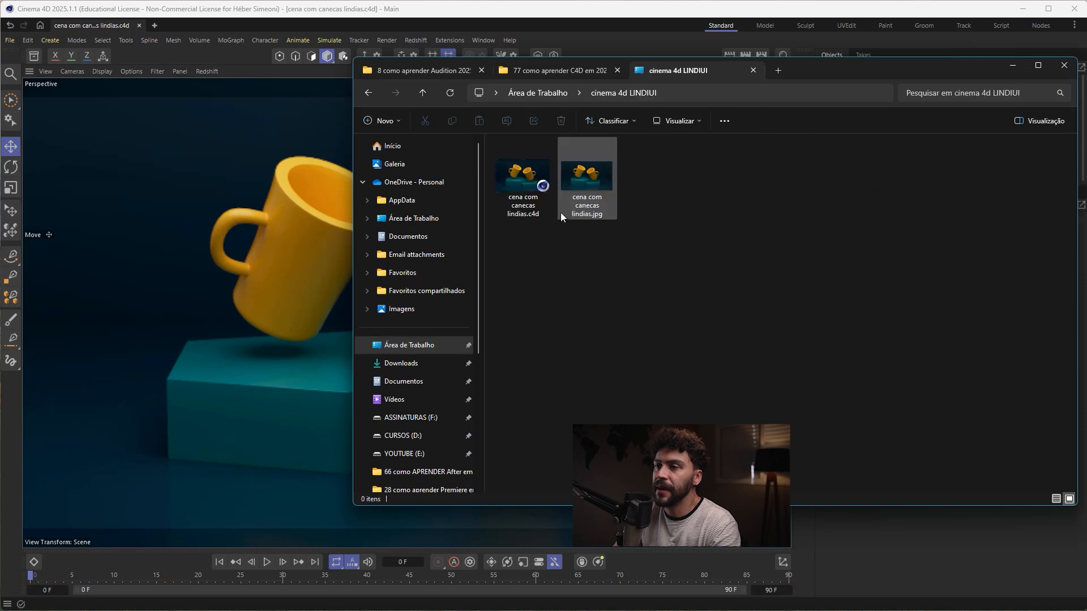
left_click(591, 182)
left_click(539, 216)
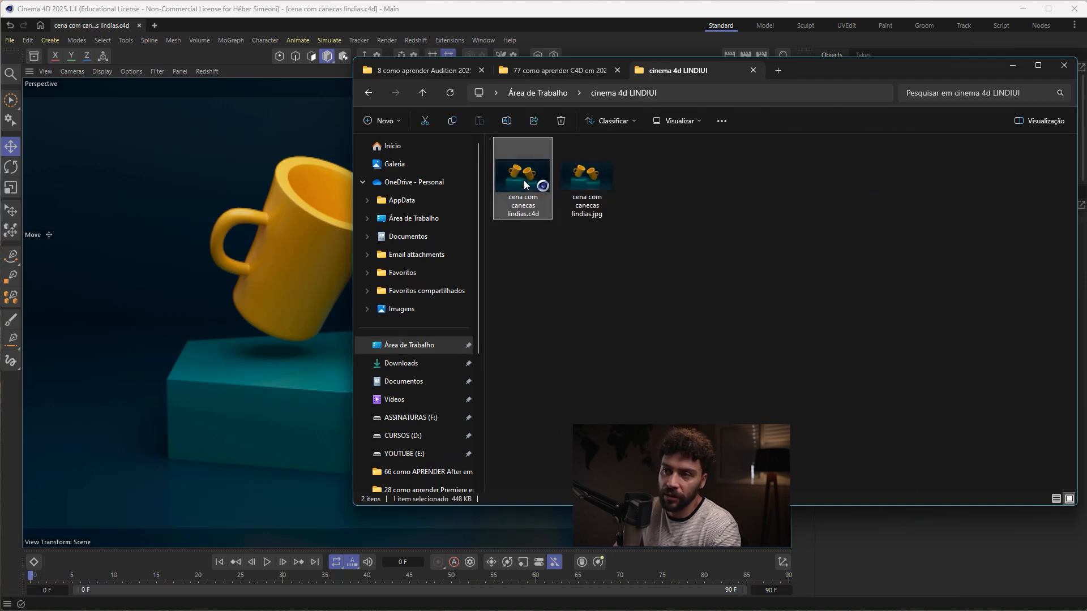
double_click(597, 197)
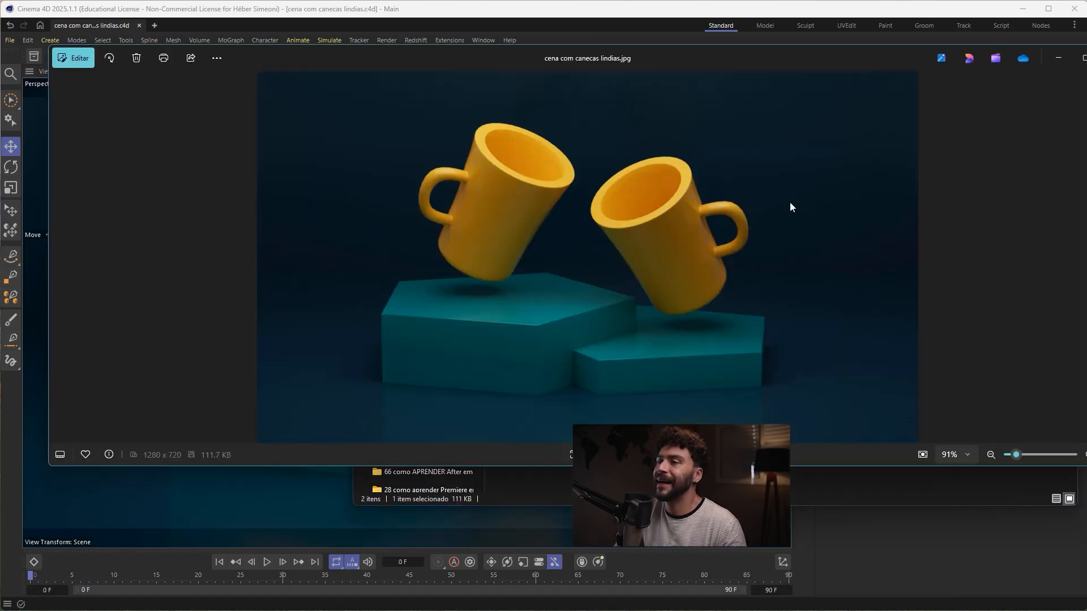